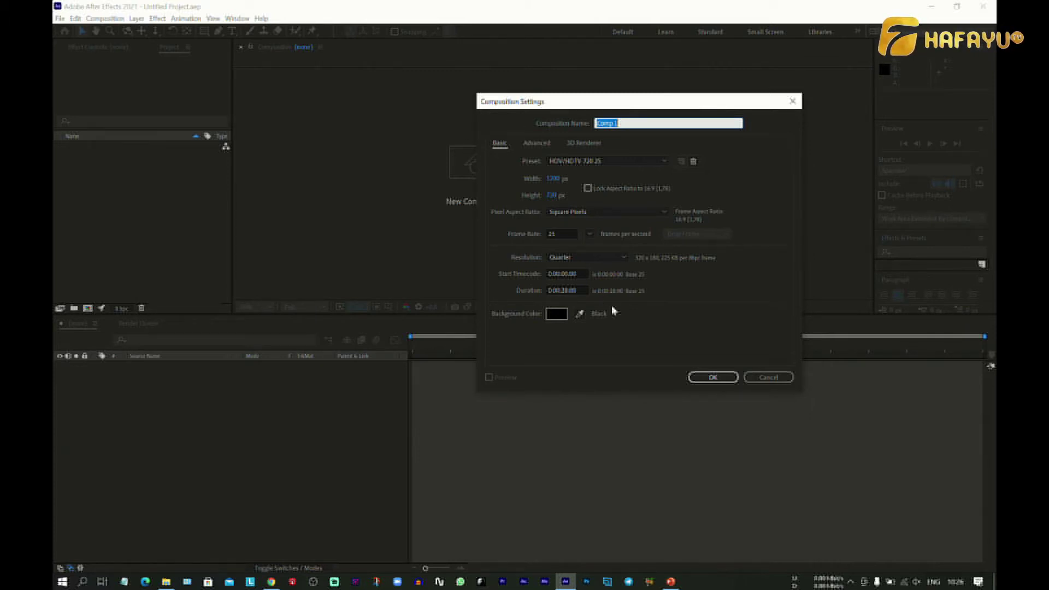
Create a composition from the HDV/HDTV 720 25 preset, 1280 x 720 px at 25 fps, with a duration of 0:00:28:00
left_click(713, 378)
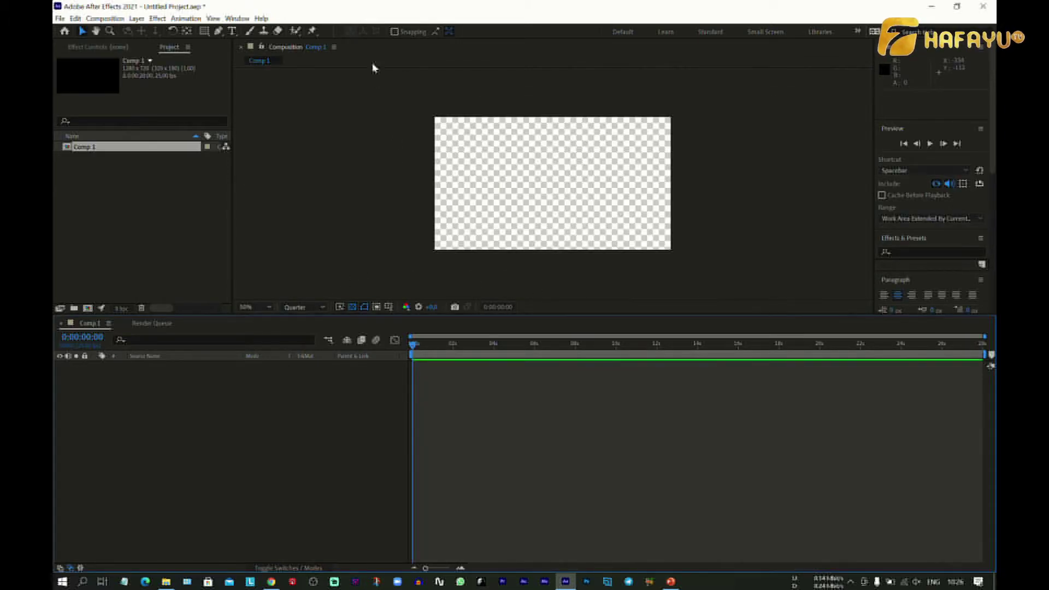
left_click(237, 18)
left_click(498, 4)
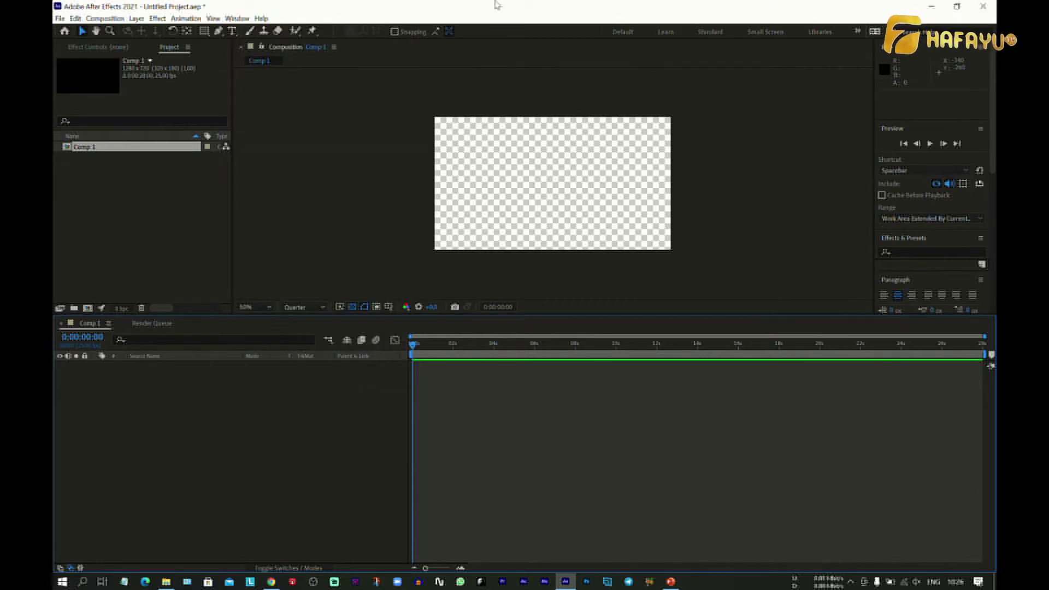
left_click(213, 19)
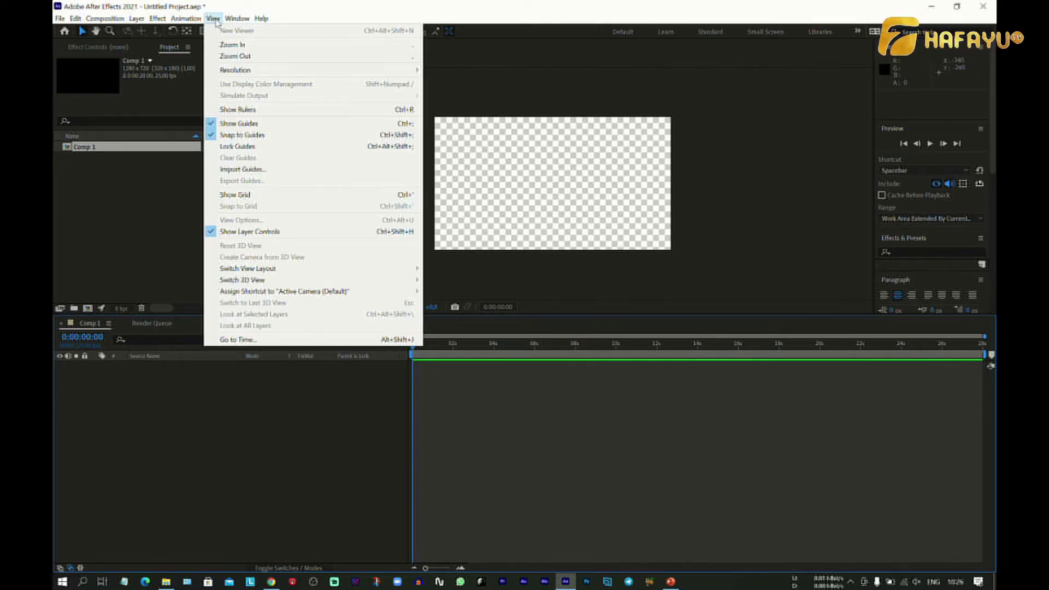
left_click(237, 18)
mouse_move(261, 19)
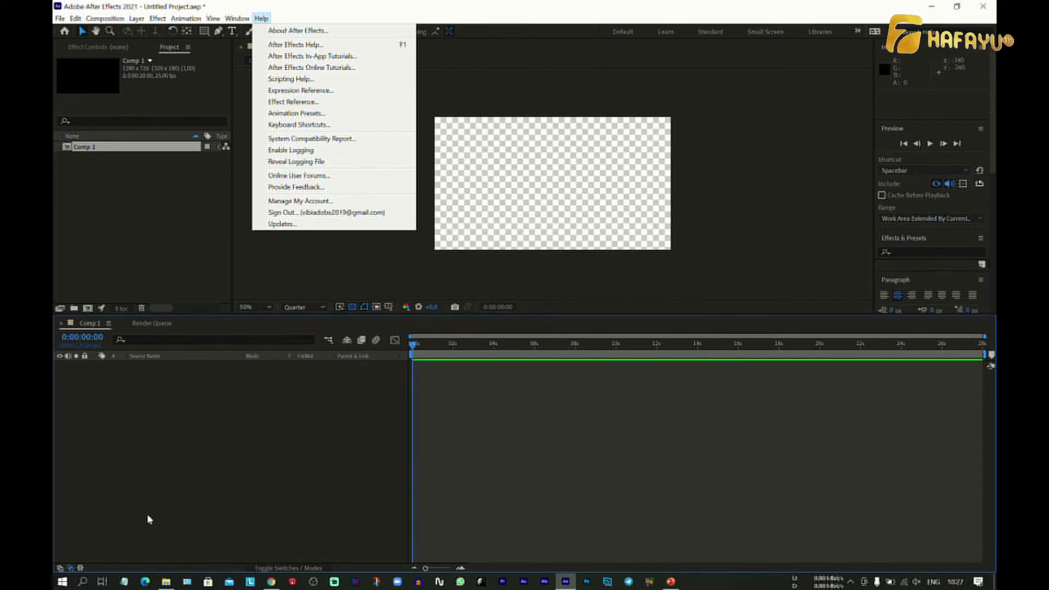
Import "Logo Hafayu TV Transparant.png" from the Downloads folder and add it as a layer in the Comp 1 timeline
left_click(166, 582)
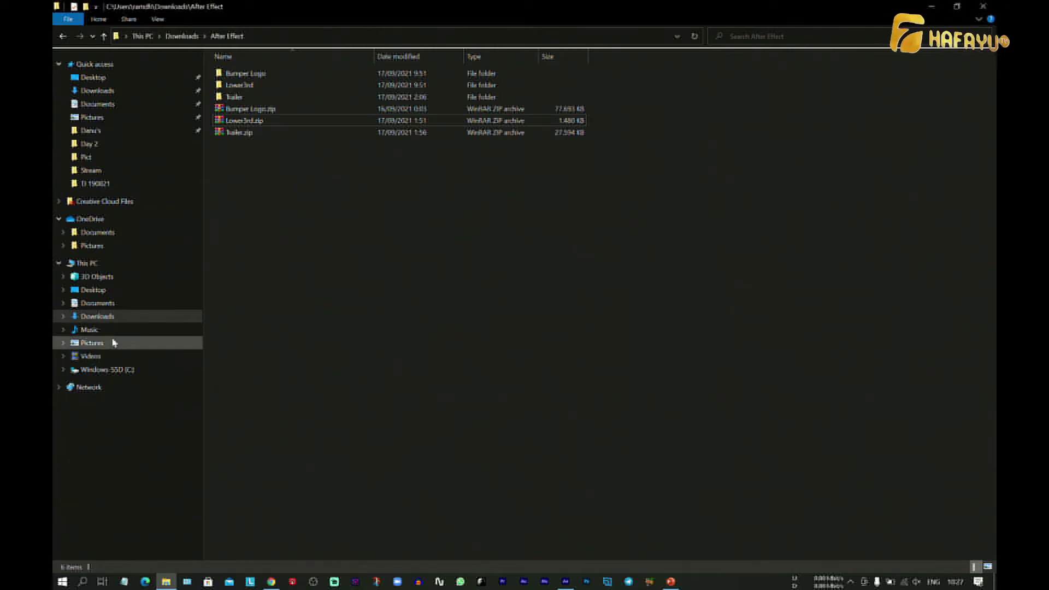
left_click(101, 91)
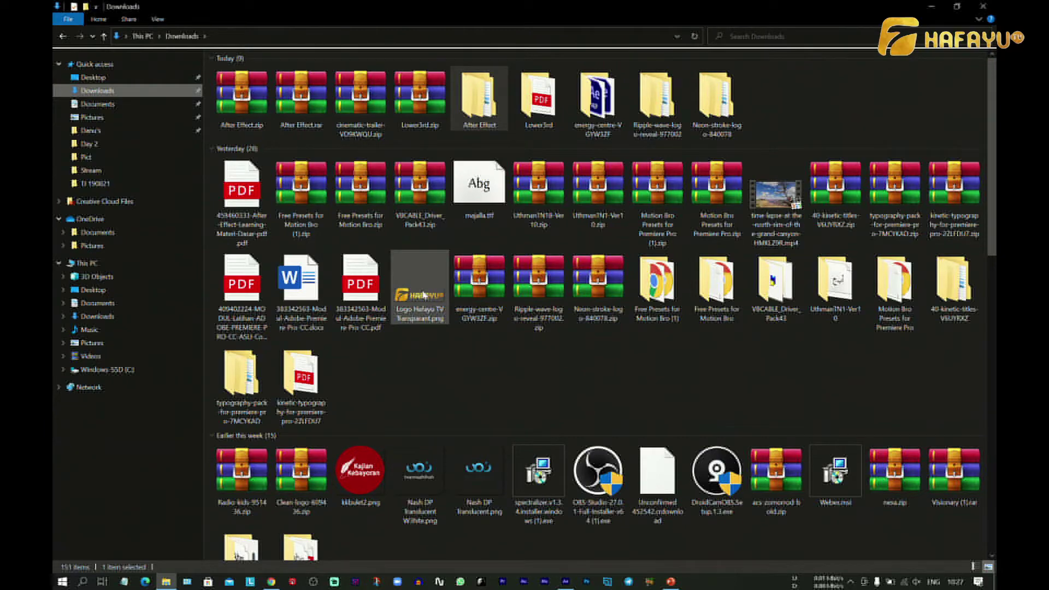
left_click_drag(424, 295, 176, 241)
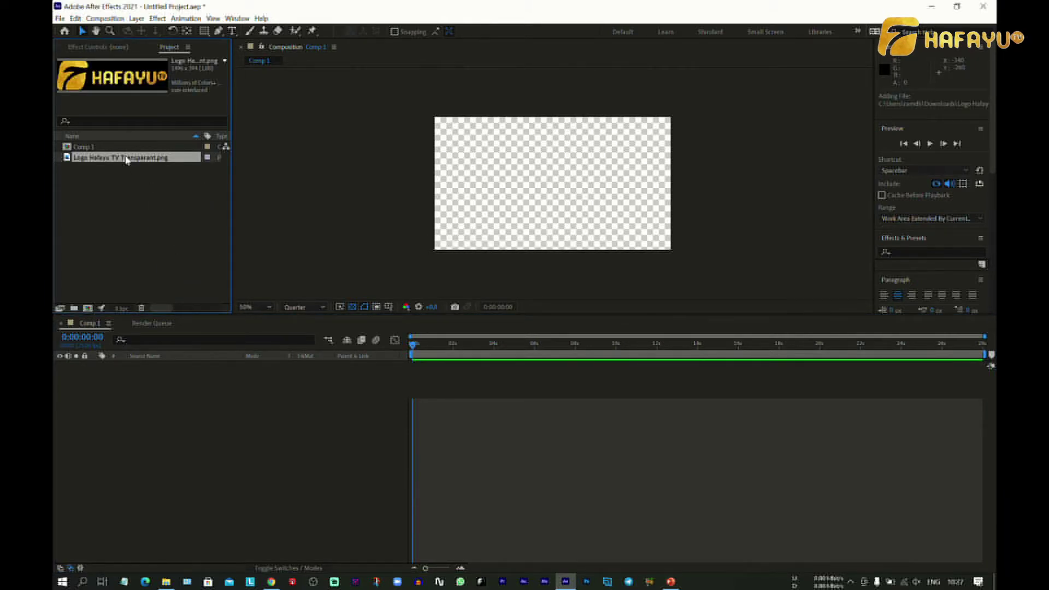
left_click_drag(125, 160, 165, 407)
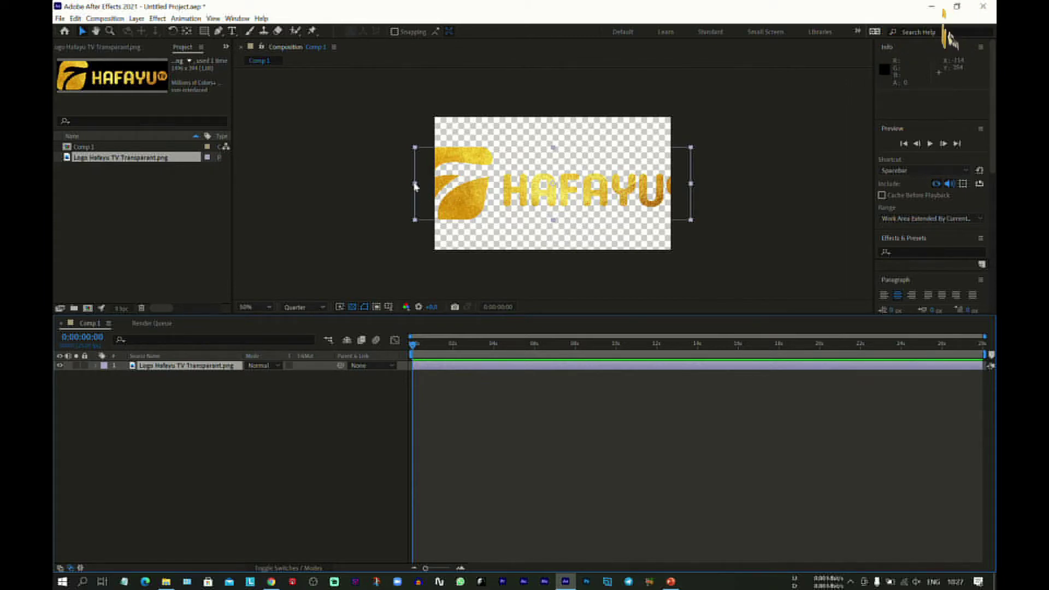
Scale the logo down to about 68% so it fits the frame, and turn off the transparency grid
left_click_drag(415, 186, 461, 190)
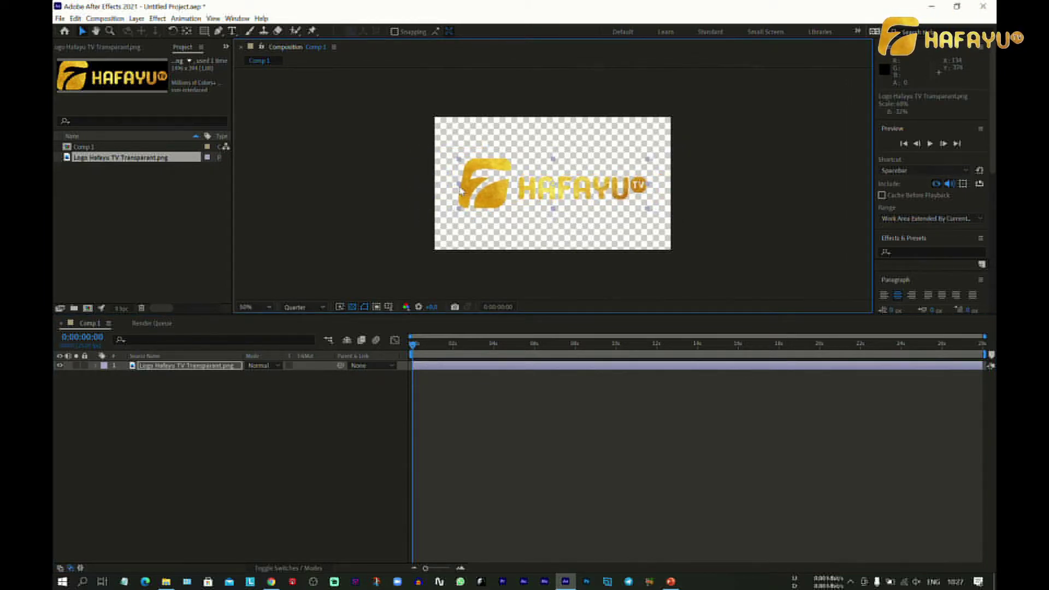
left_click(352, 306)
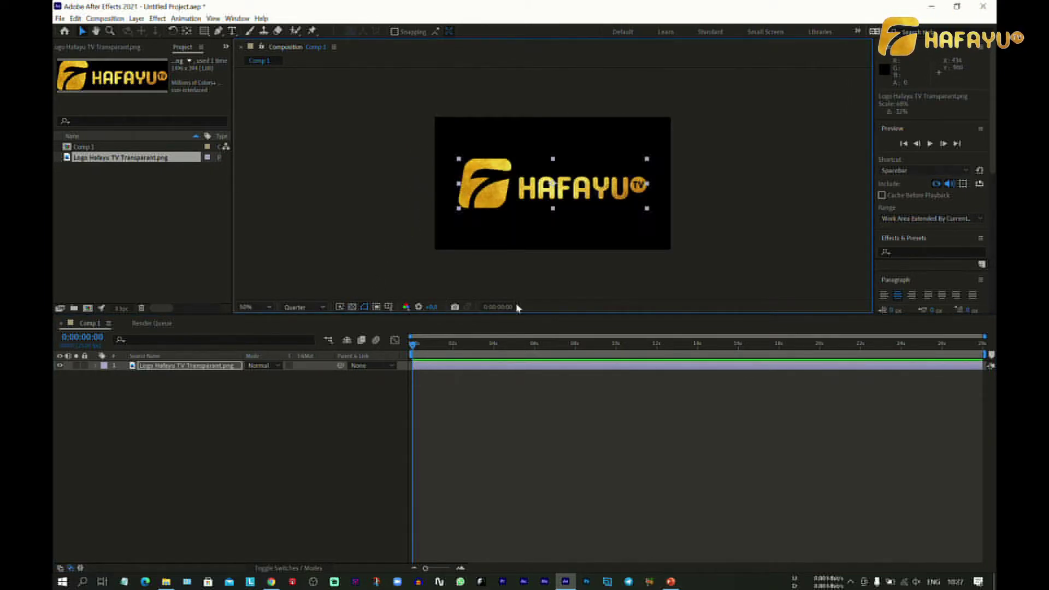
left_click(391, 408)
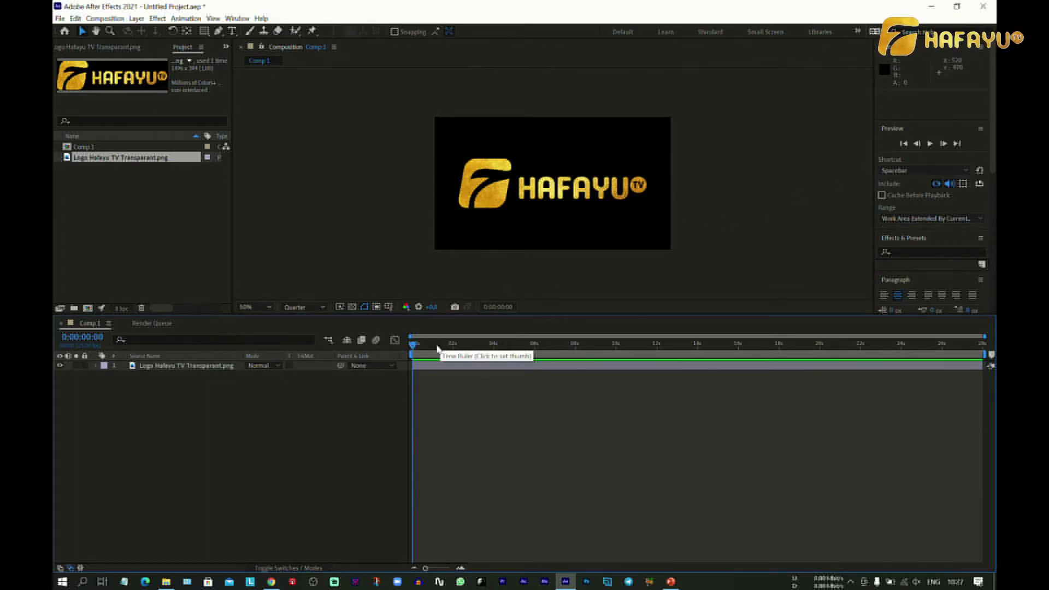
Search the effects for "light sw" and apply CC Light Sweep to the logo layer
left_click(186, 367)
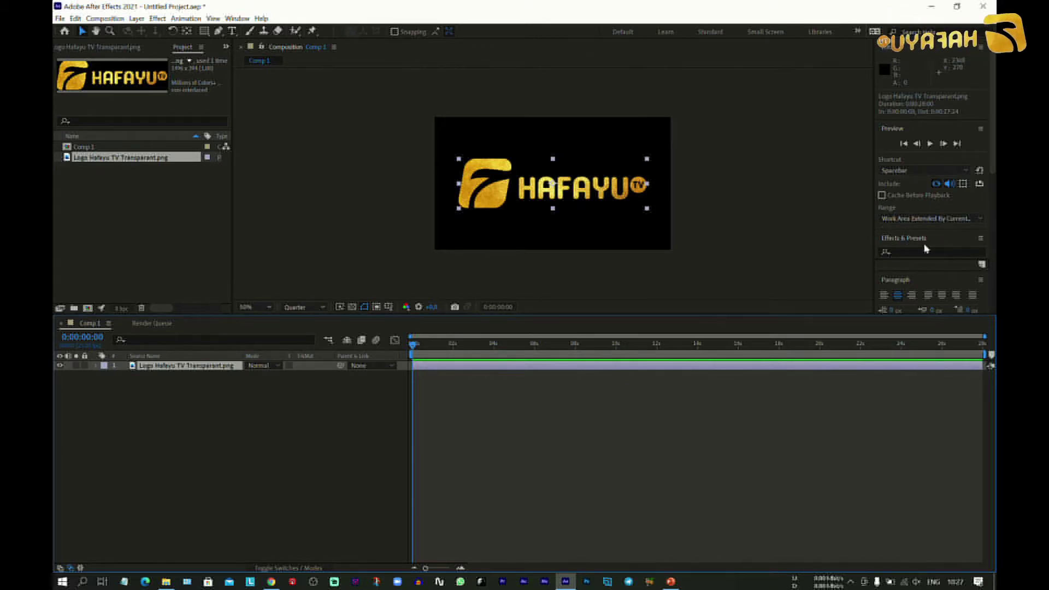
left_click(243, 20)
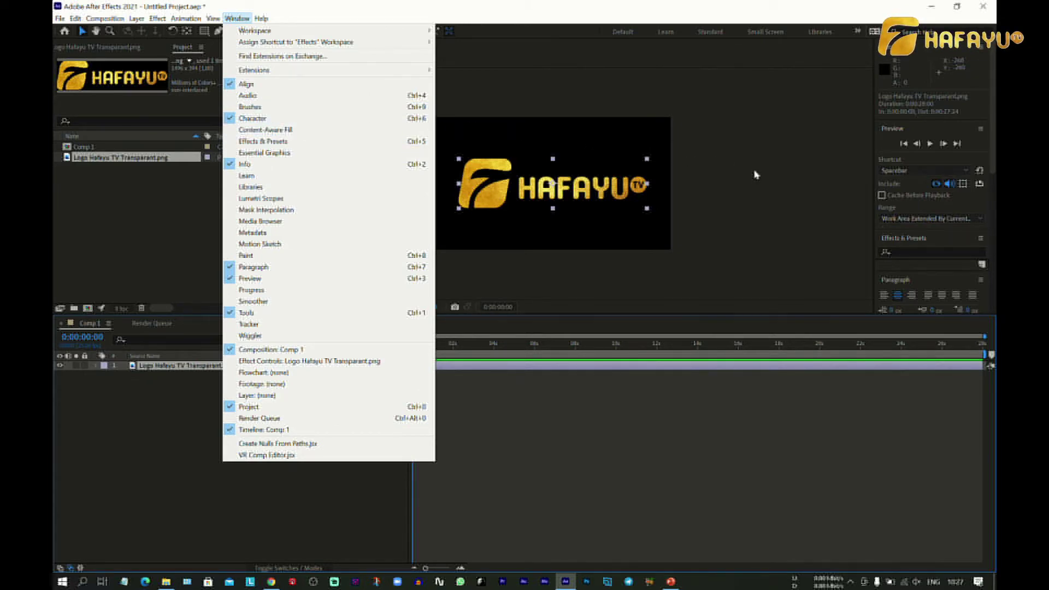
left_click(921, 244)
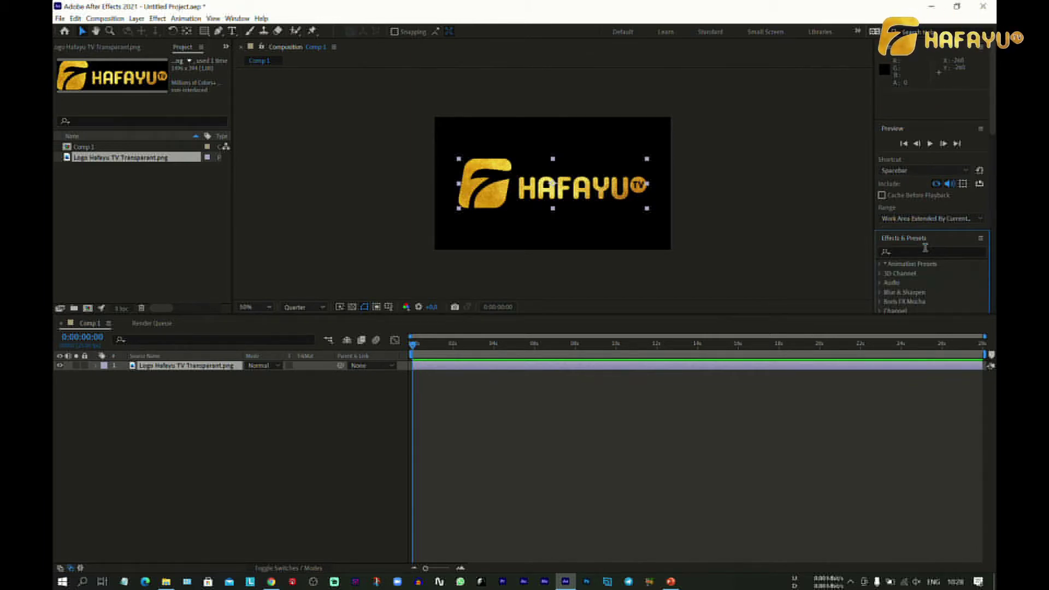
left_click(922, 252)
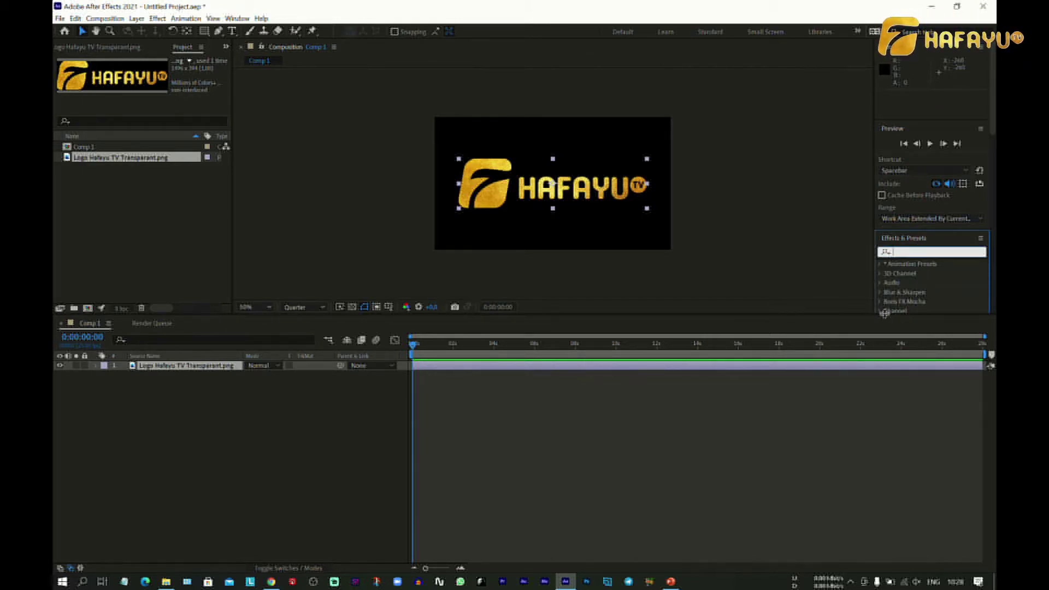
left_click_drag(885, 315, 883, 355)
left_click(912, 252)
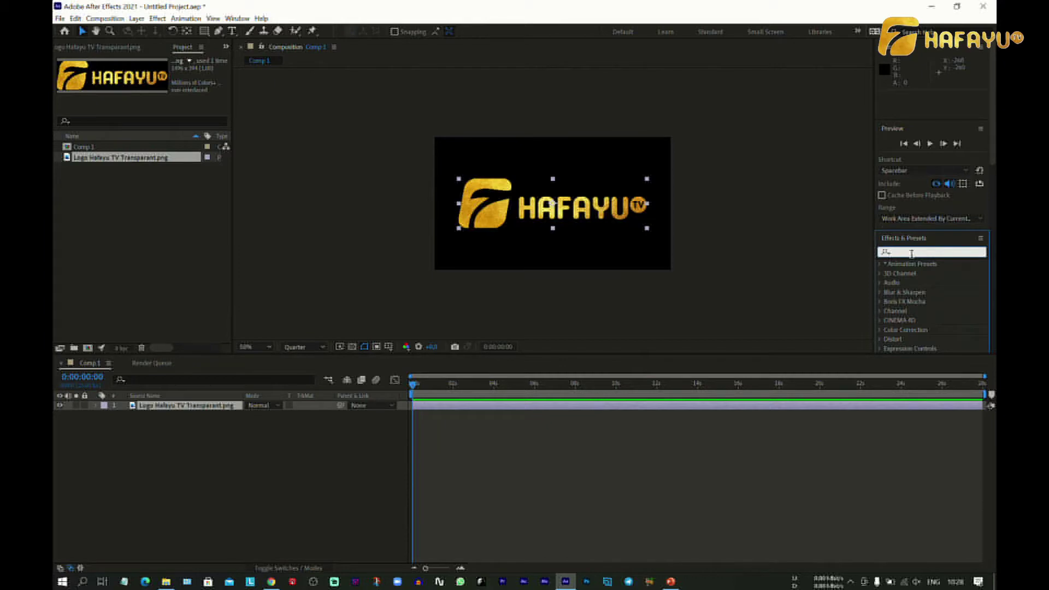
type("li")
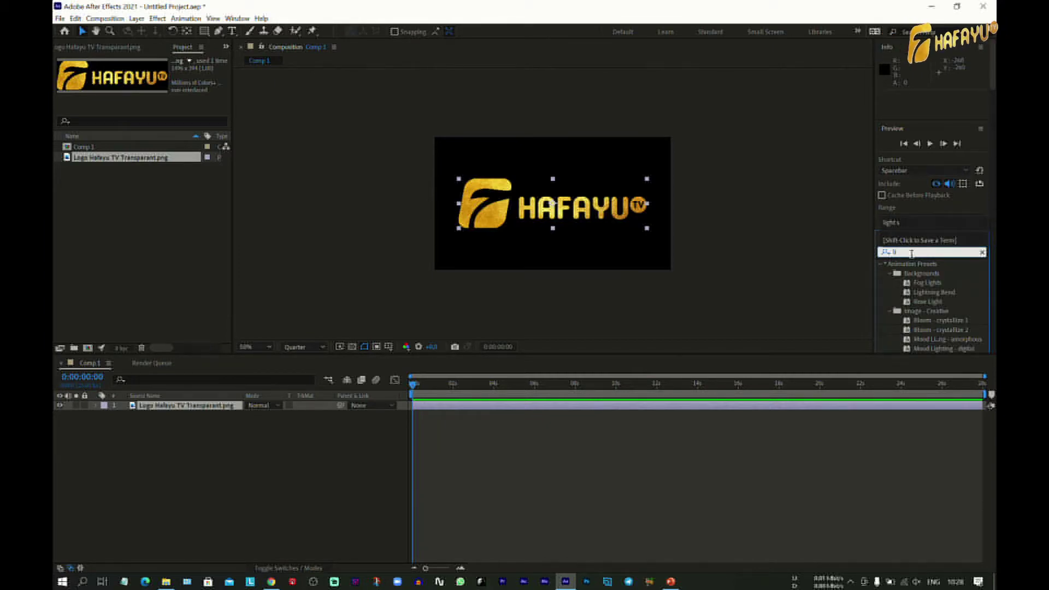
type("ght sw")
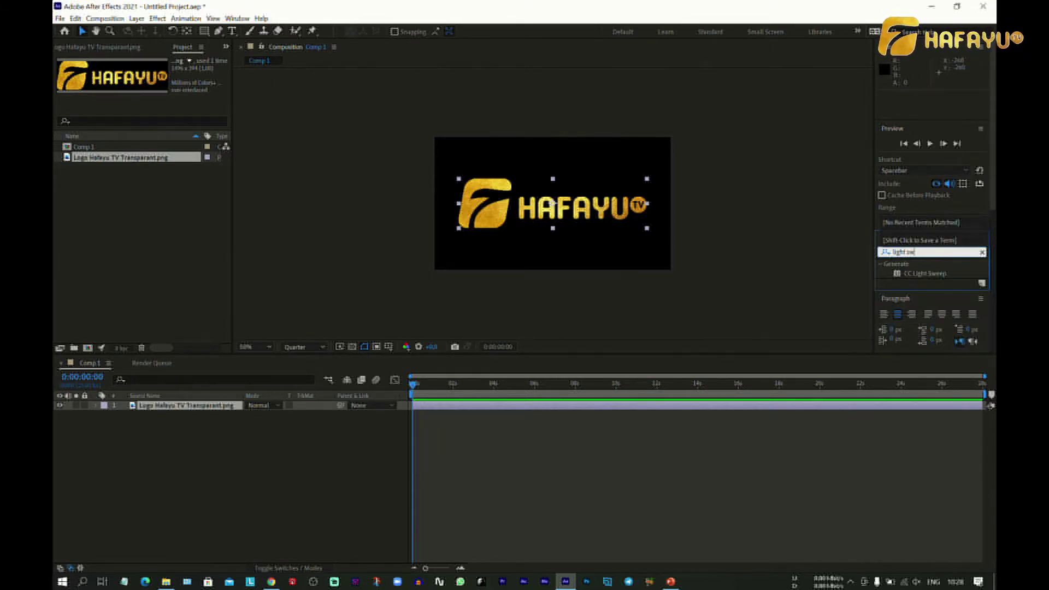
left_click(919, 276)
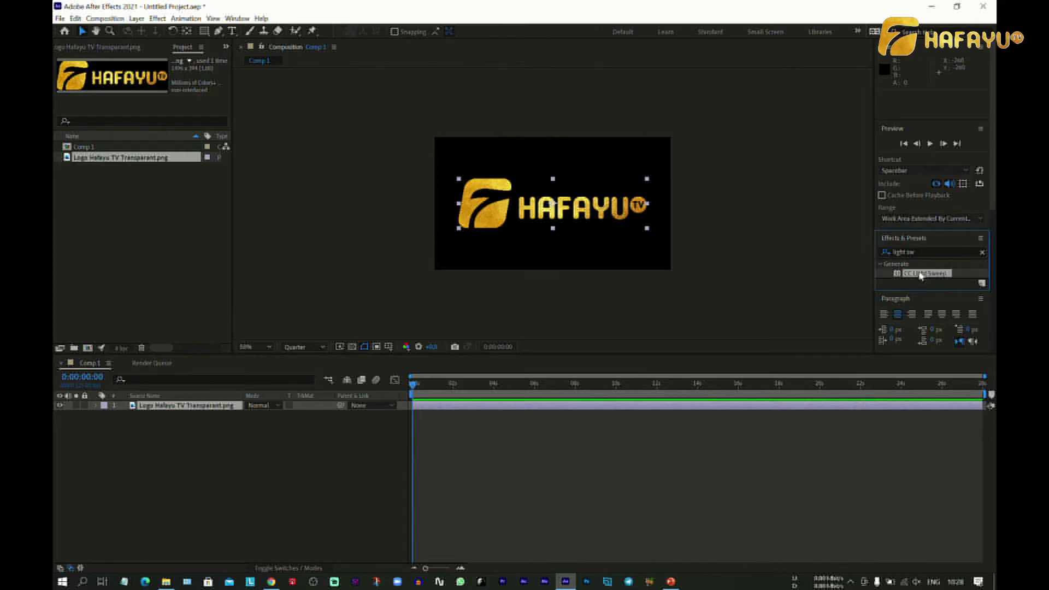
left_click_drag(920, 276, 209, 405)
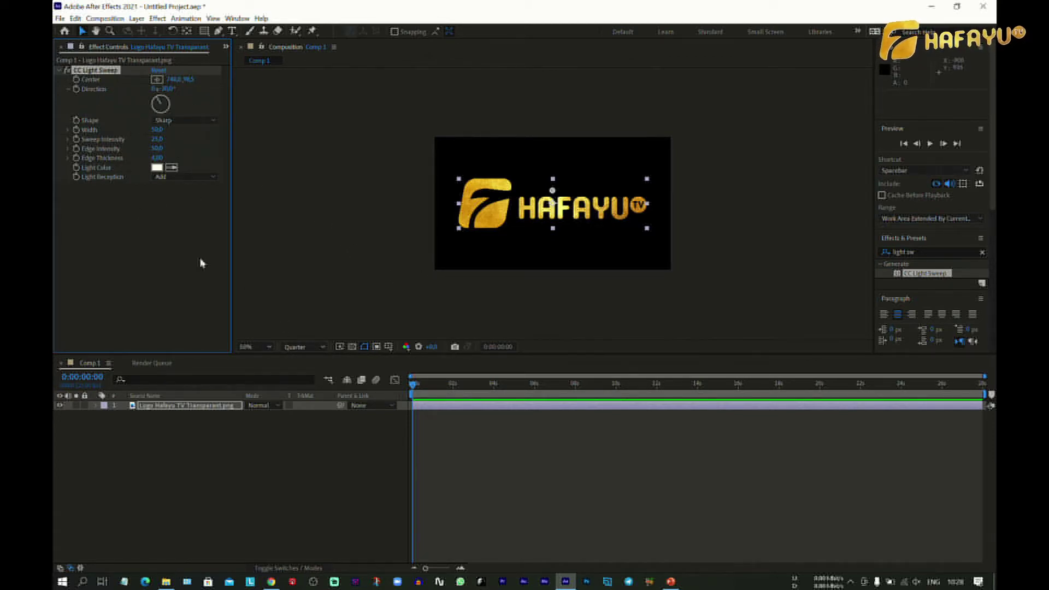
Widen the light sweep to about 100, raise its sweep intensity to about 64, and try shifting its center horizontally across the logo
left_click_drag(174, 79, 101, 80)
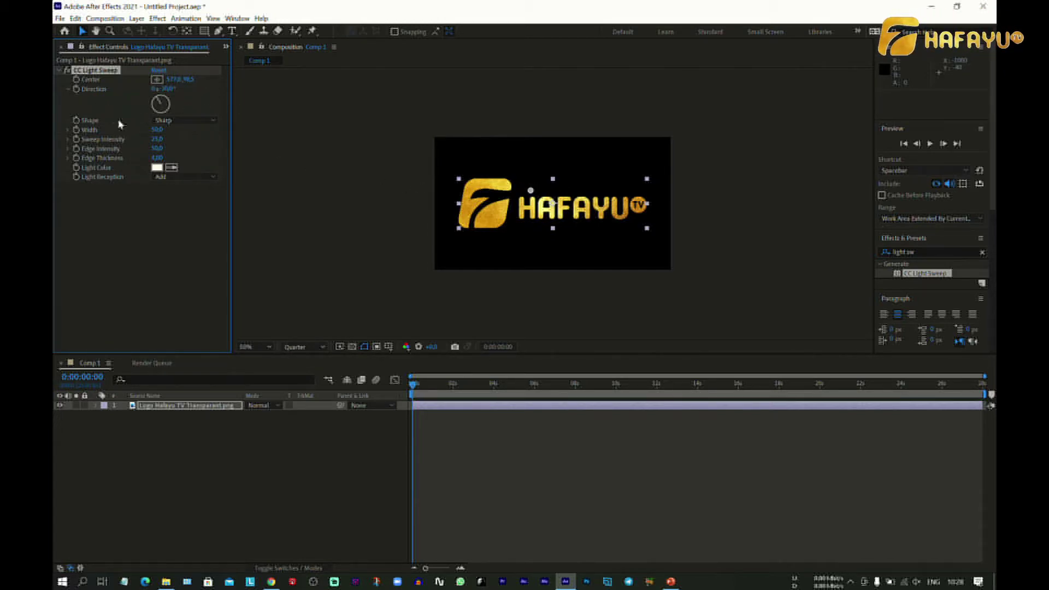
left_click_drag(157, 133, 82, 140)
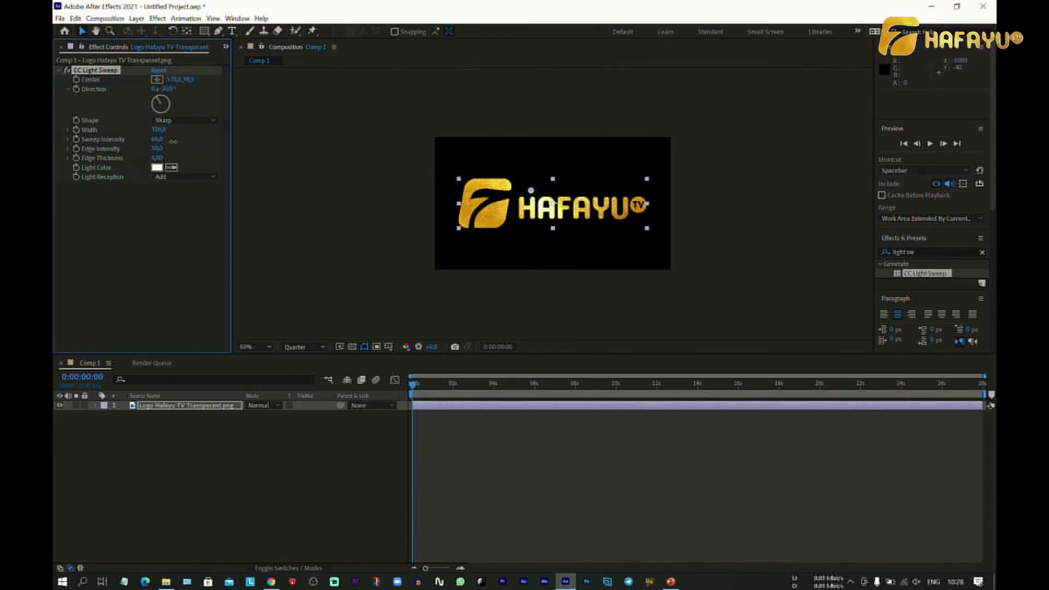
left_click_drag(163, 90, 179, 82)
left_click_drag(398, 82, 429, 199)
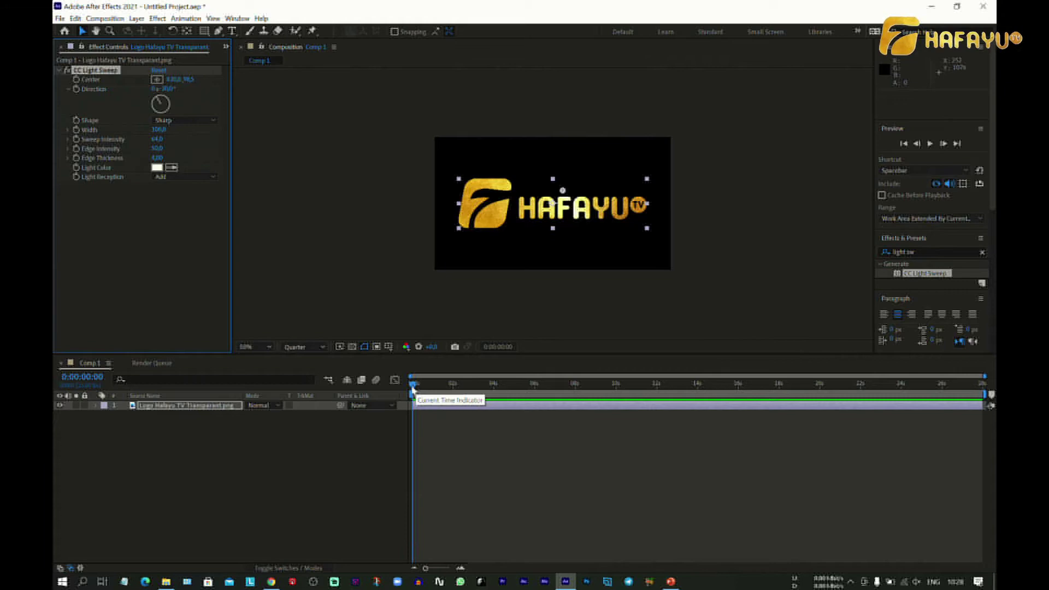
Start keyframing the light sweep's center at 0:00:00:00 and move it left beyond the logo, to about -302 horizontally
left_click(412, 386)
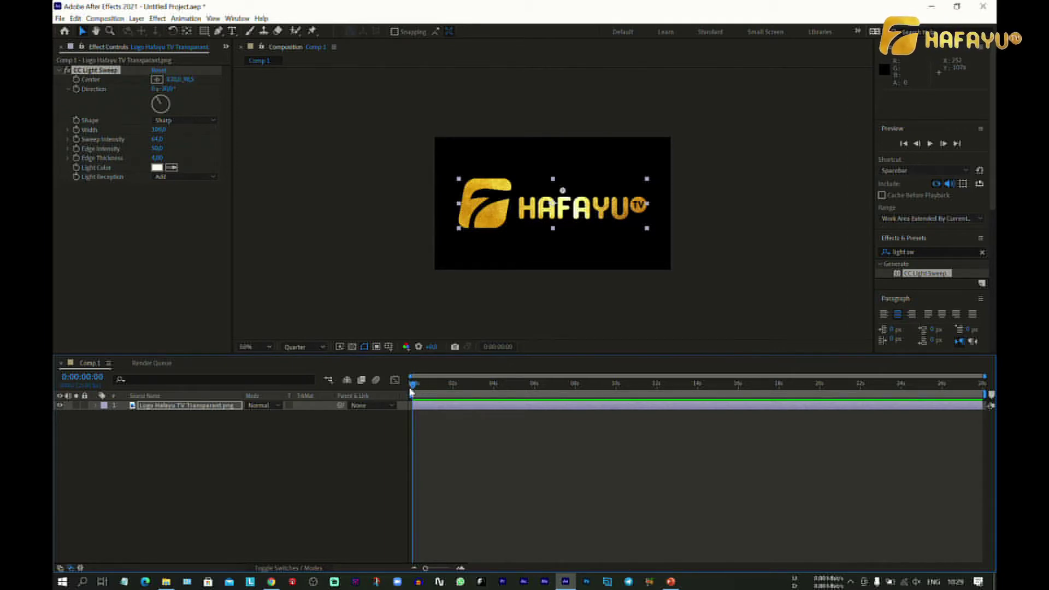
left_click_drag(414, 386, 415, 391)
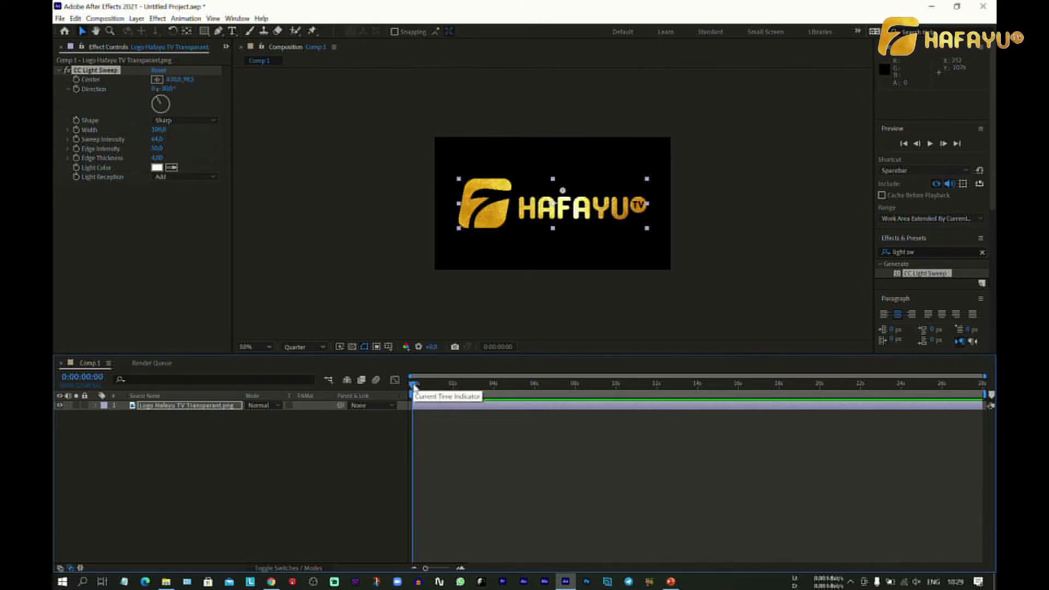
left_click(78, 82)
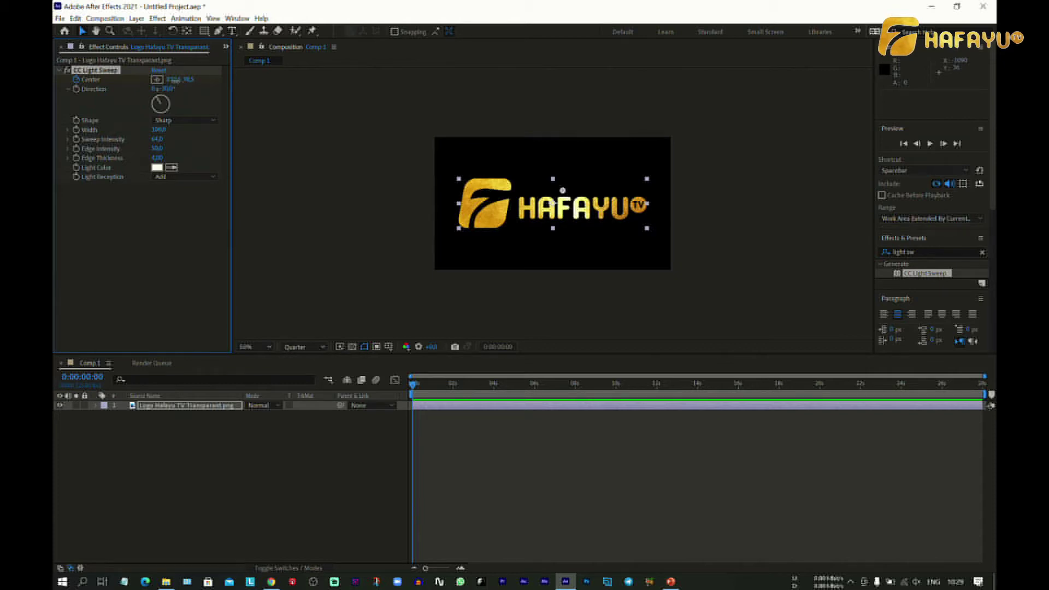
left_click_drag(173, 79, 147, 80)
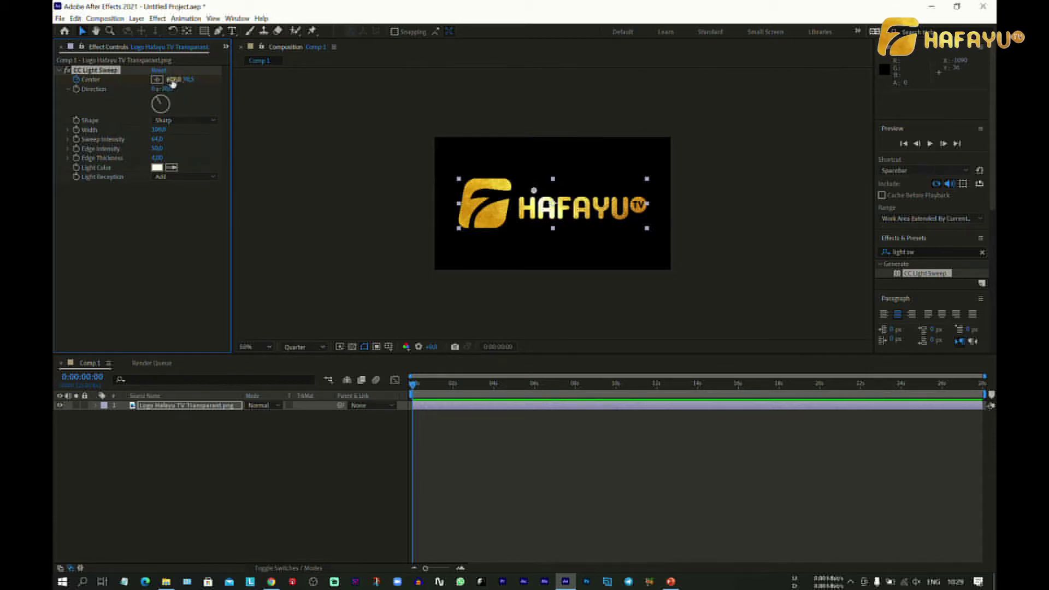
left_click_drag(164, 79, 113, 91)
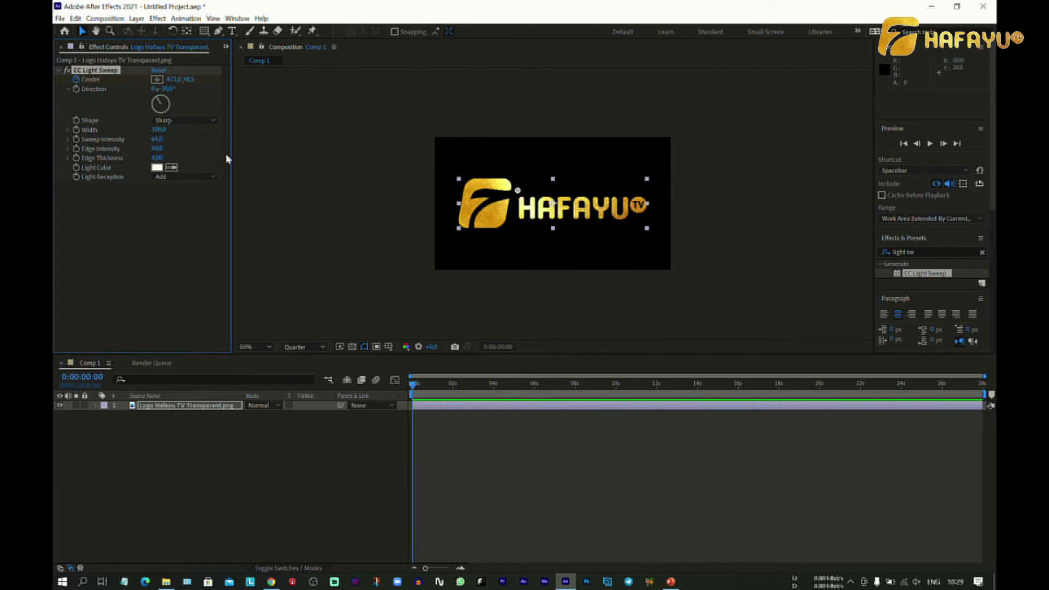
left_click_drag(173, 79, 112, 93)
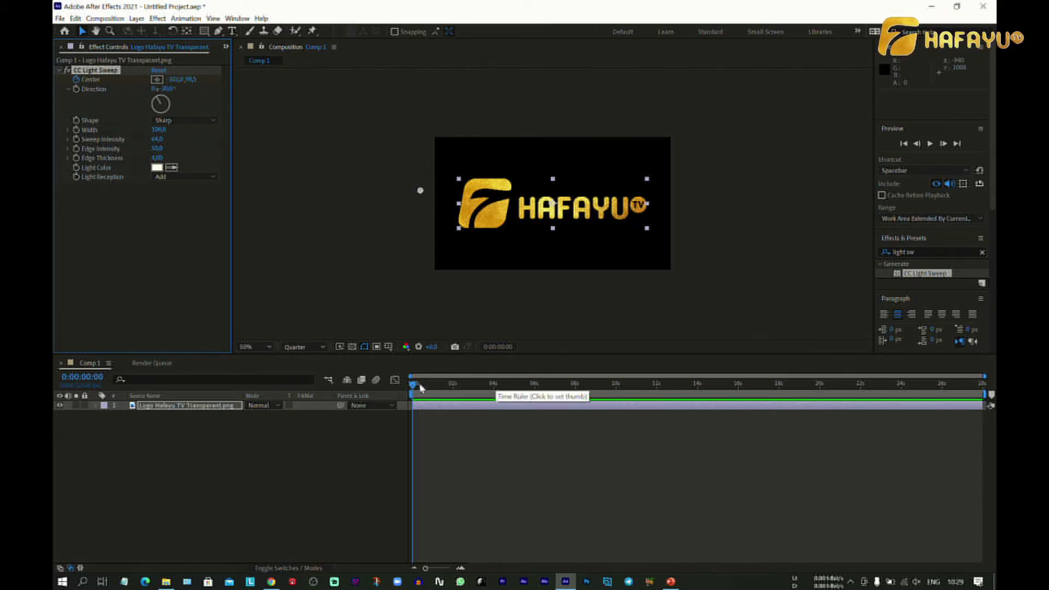
Move the current time to 0:00:05:24
left_click(464, 385)
mouse_move(533, 401)
left_mouse_down()
mouse_move(524, 401)
mouse_move(534, 400)
left_mouse_up()
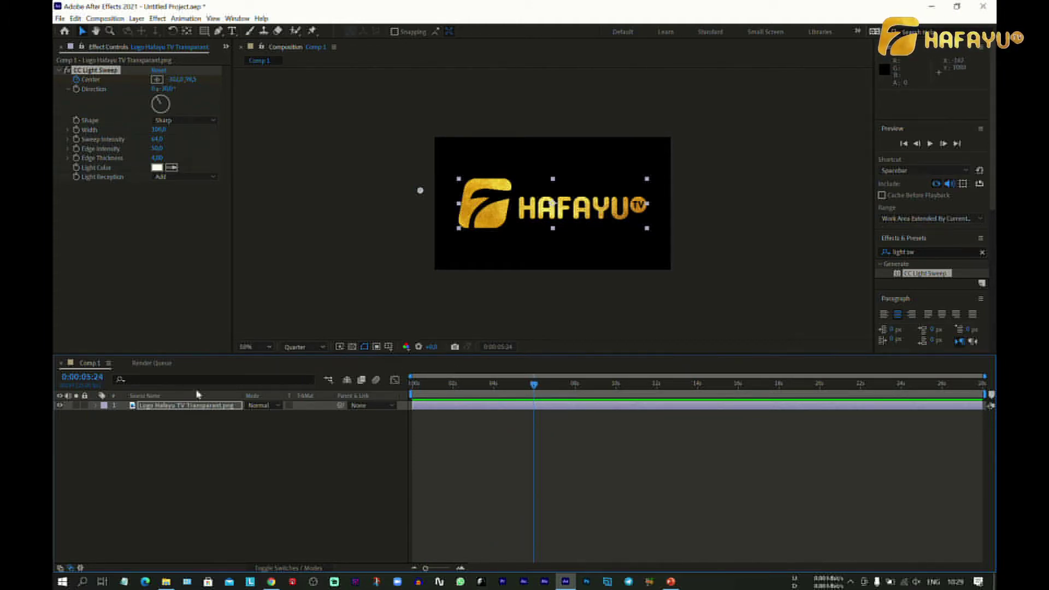
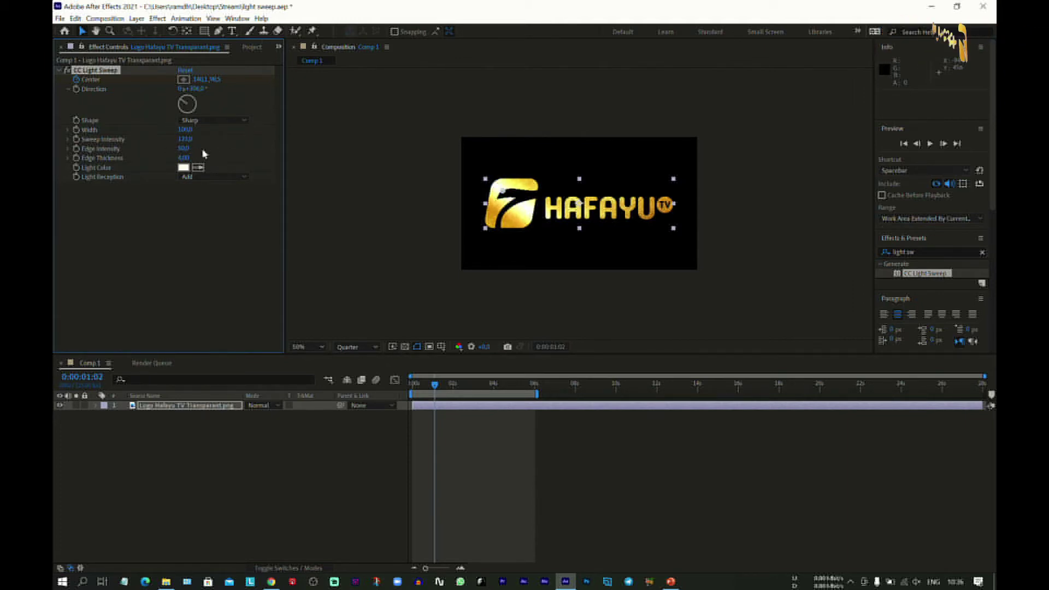
Set the light sweep's width to about 125, sweep intensity to about 122, and edge intensity to 19
mouse_move(203, 154)
left_mouse_down()
mouse_move(170, 153)
mouse_move(183, 135)
mouse_move(153, 142)
mouse_move(212, 143)
left_mouse_up()
Preview the light sweep animation on the logo from 0:00:00:00
left_click_drag(422, 388, 401, 394)
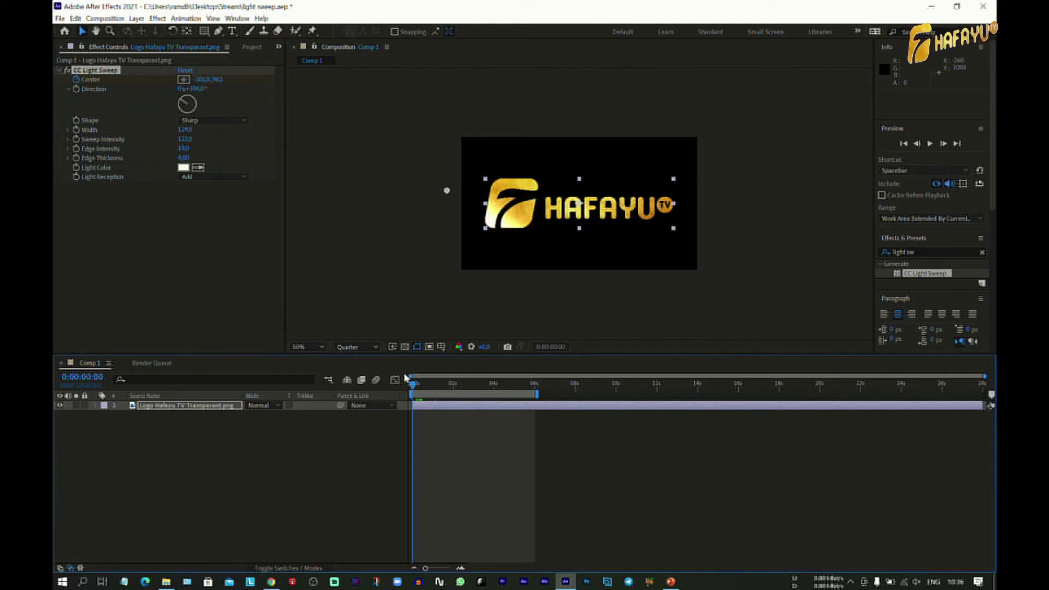
key("space")
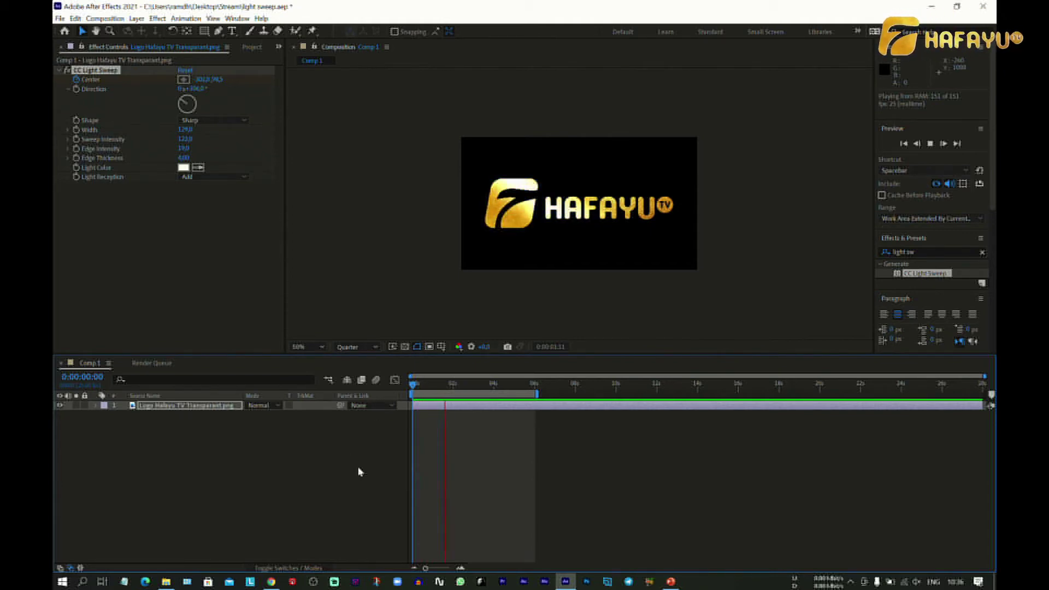
left_click(563, 485)
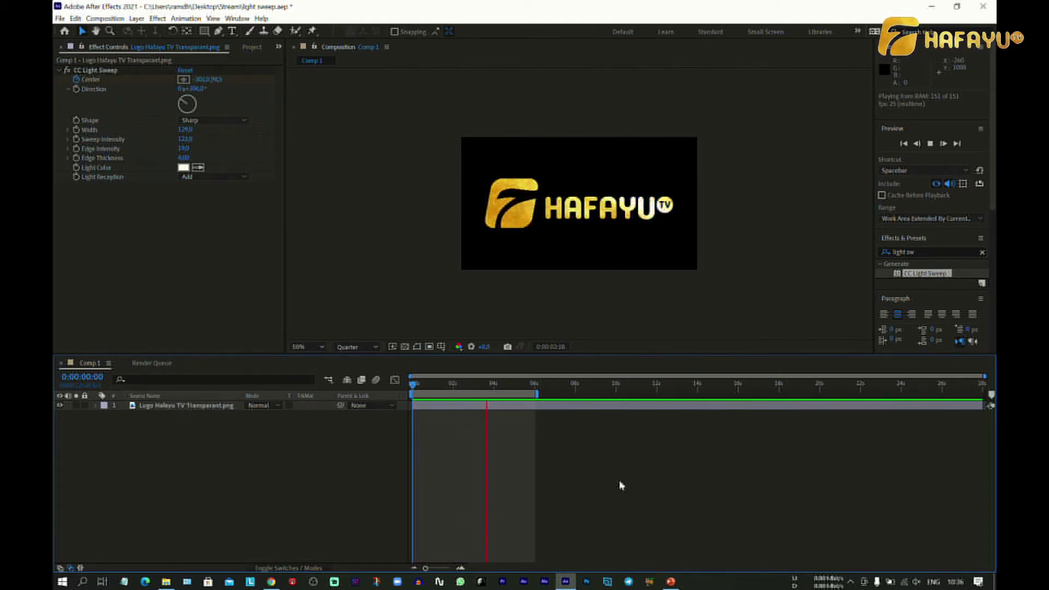
left_click(315, 583)
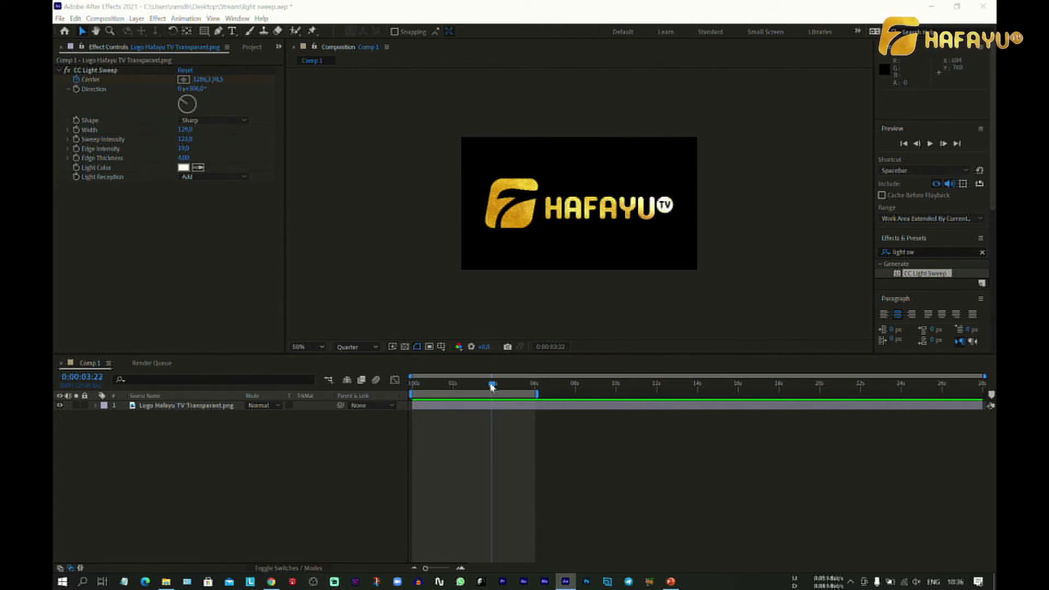
left_click(244, 4)
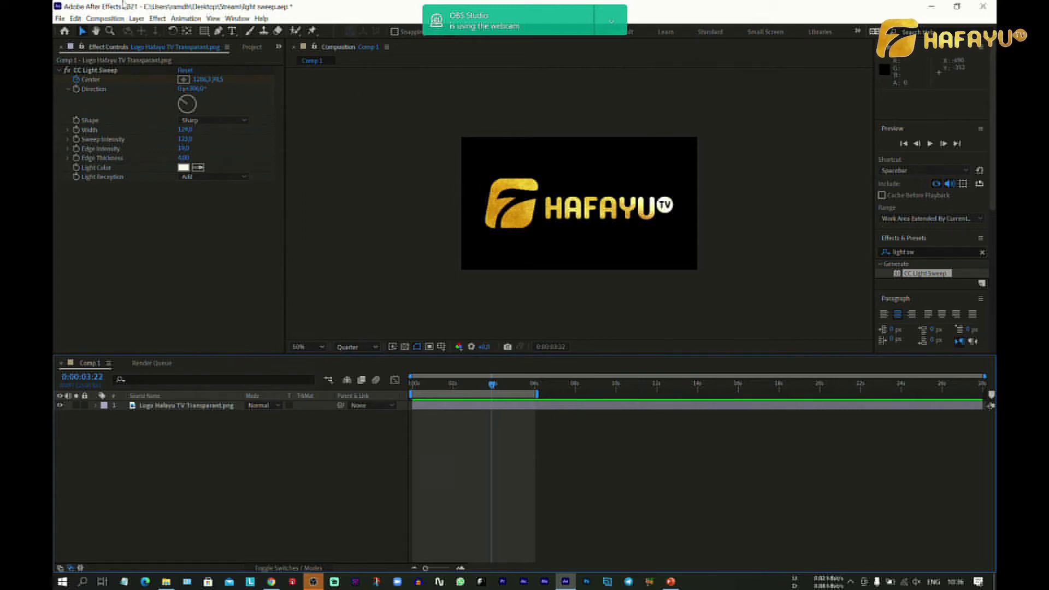
left_click(60, 18)
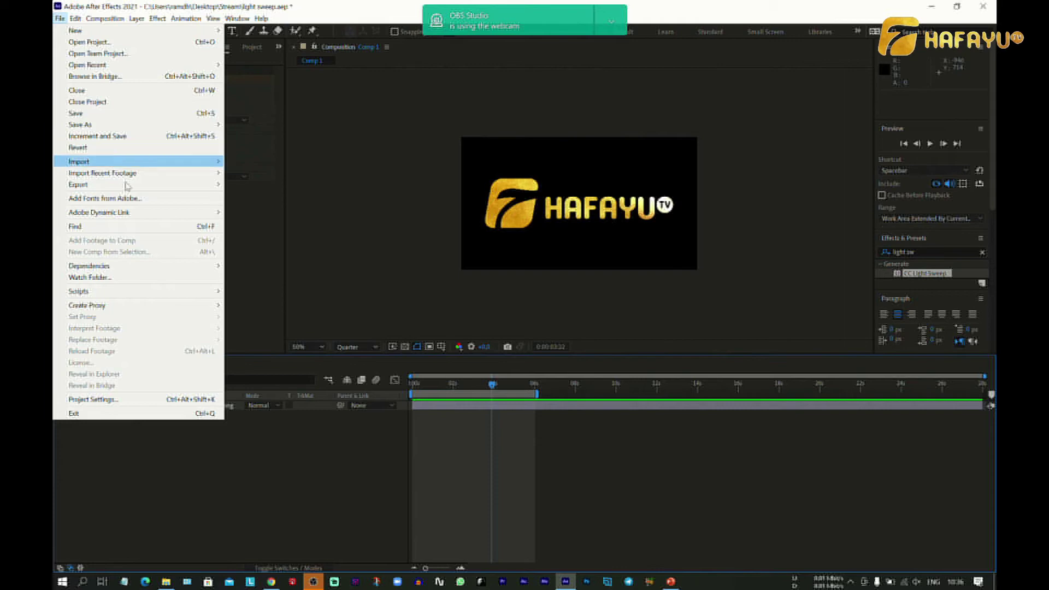
key("Escape")
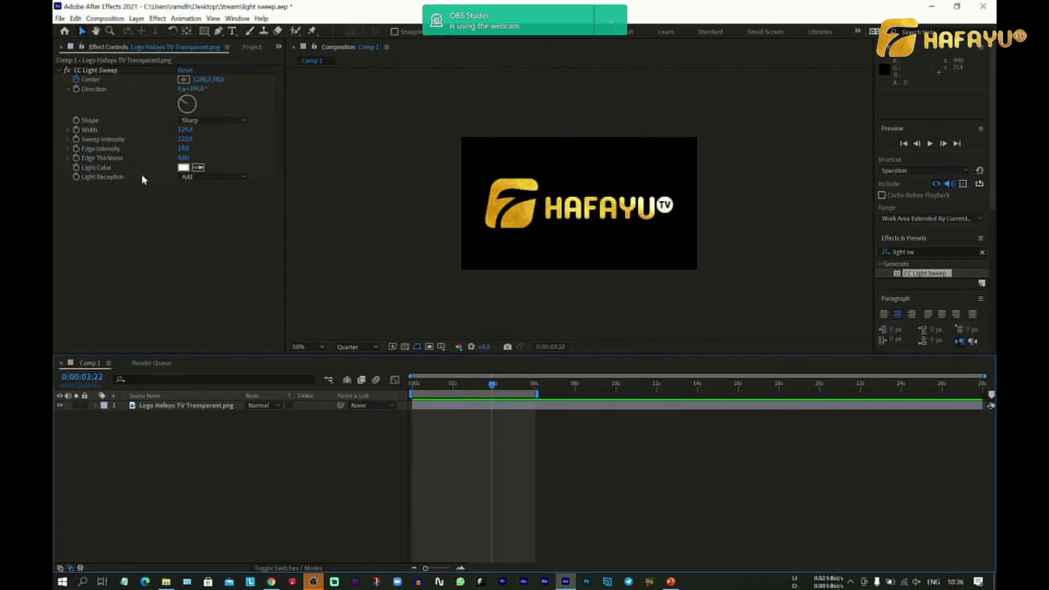
left_click(315, 583)
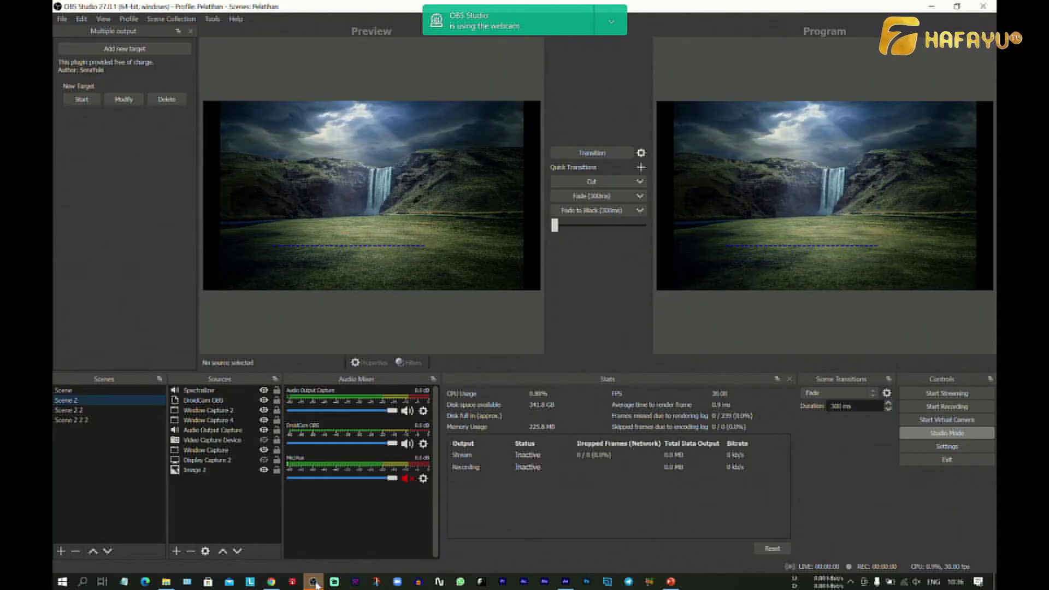
left_click(316, 583)
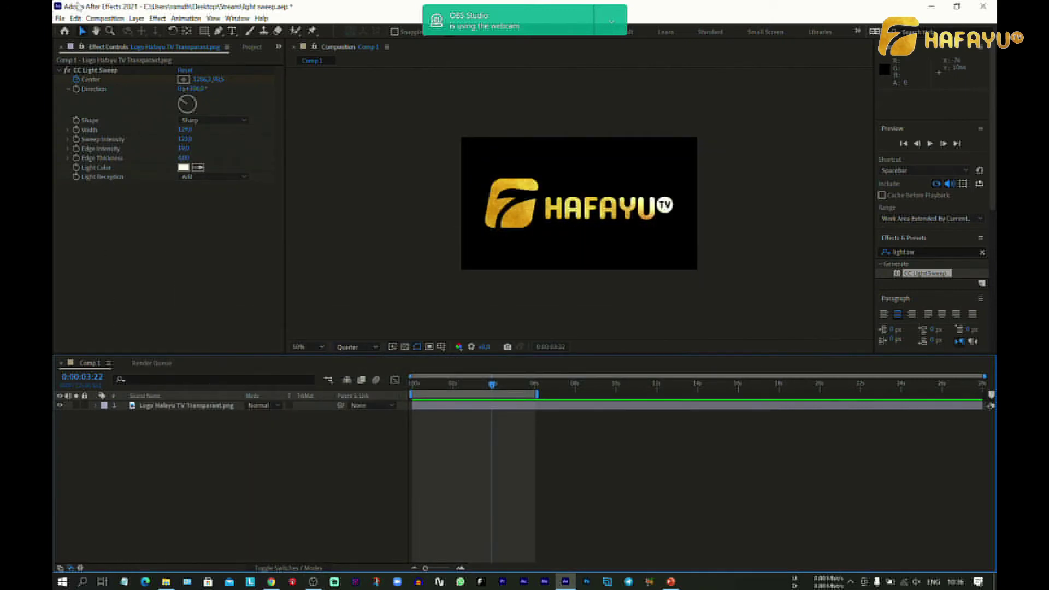
Add the Comp 1 composition to the render queue
left_click(60, 18)
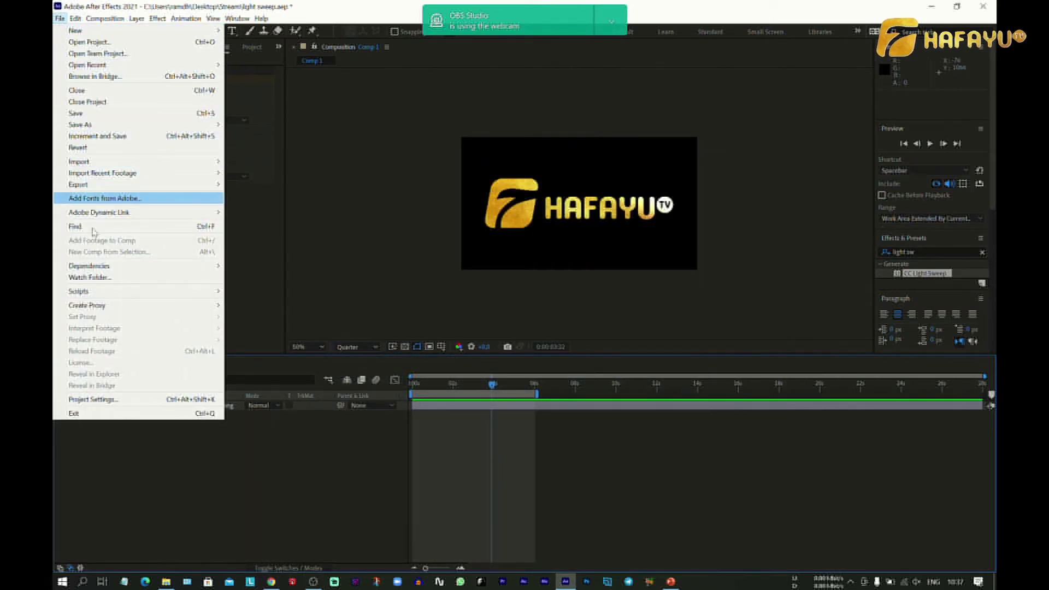
mouse_move(145, 188)
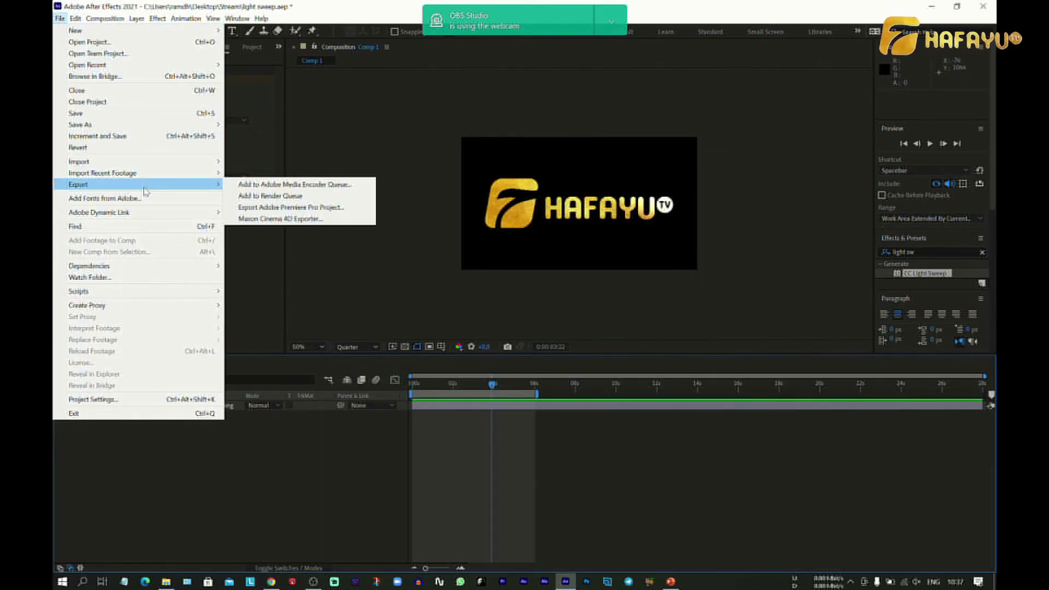
left_click(271, 195)
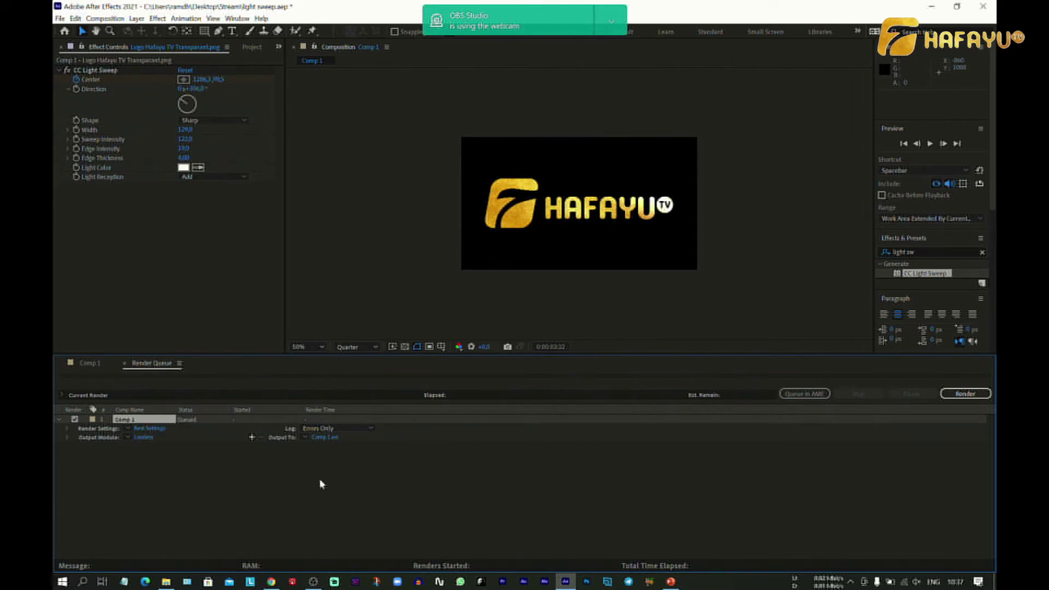
left_click(129, 439)
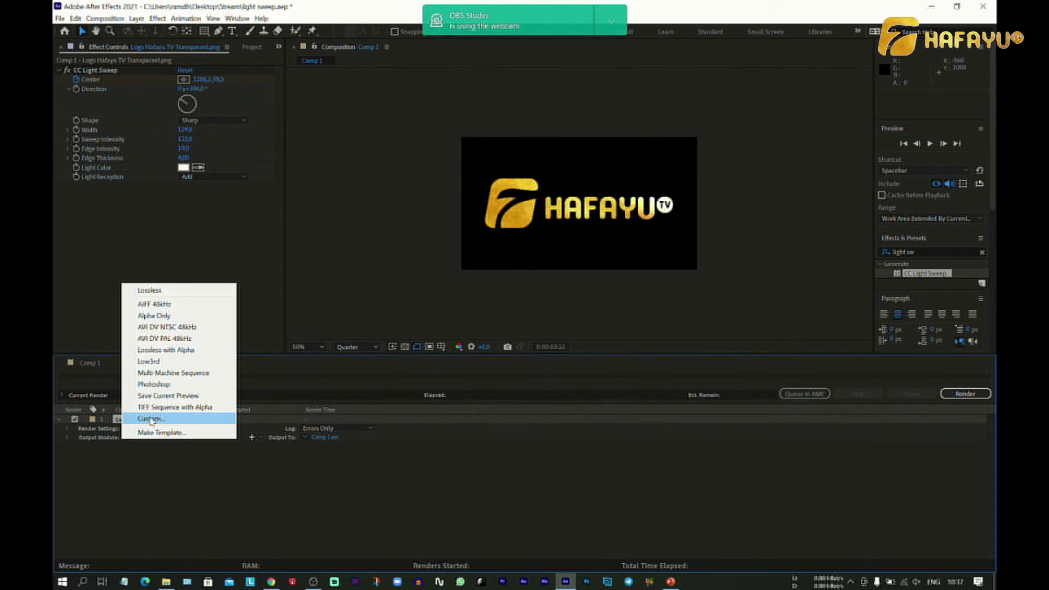
left_click(168, 530)
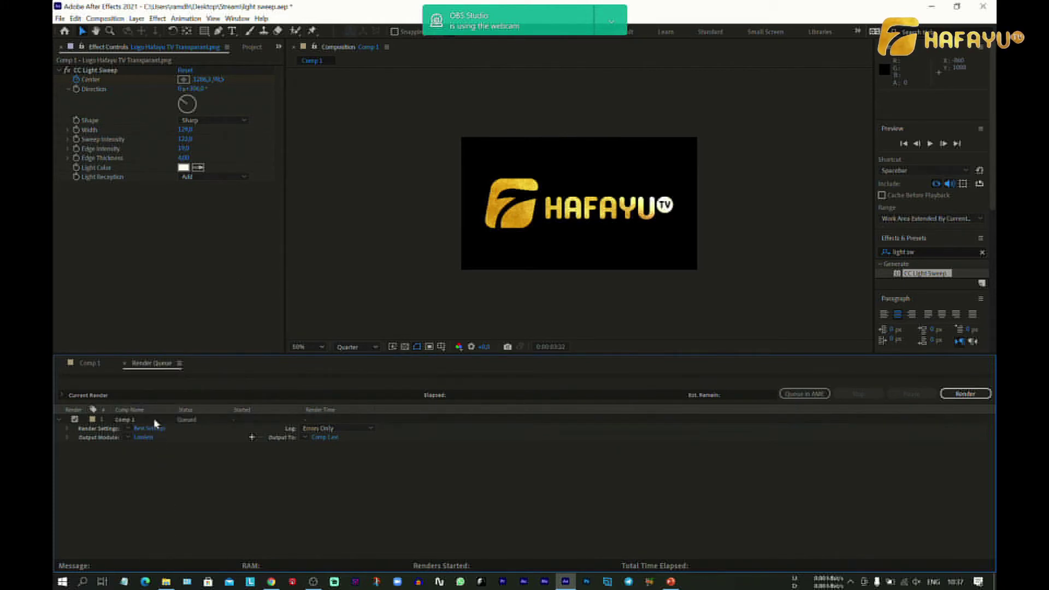
left_click(144, 438)
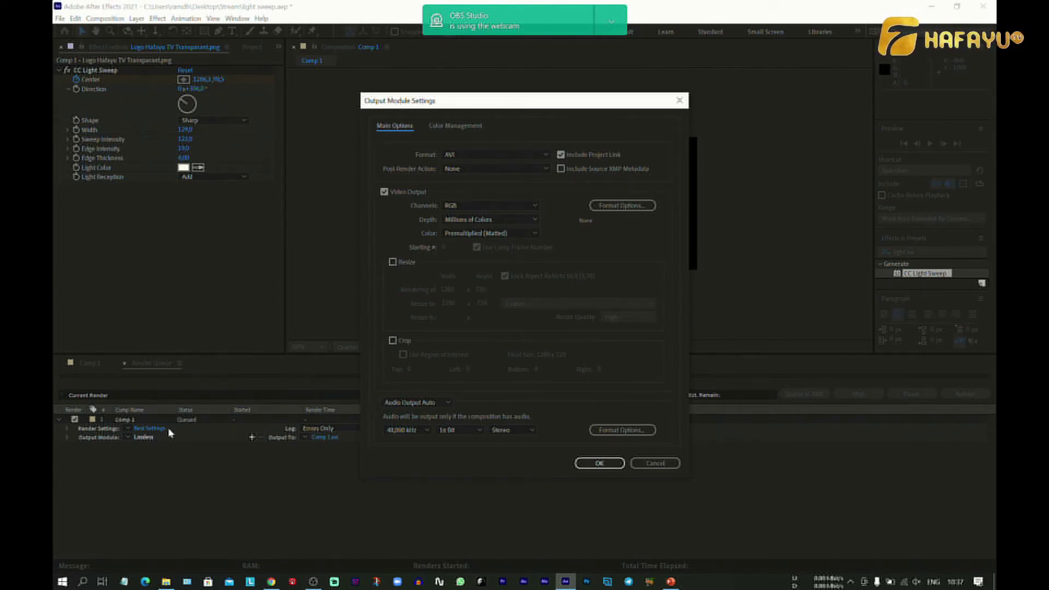
left_click_drag(503, 106, 526, 100)
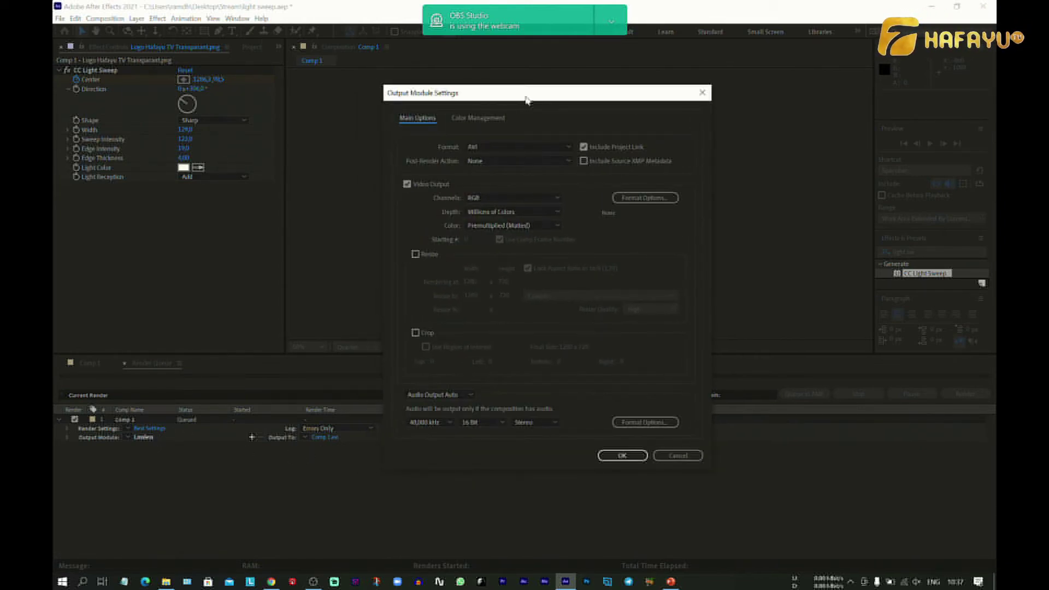
left_click(551, 149)
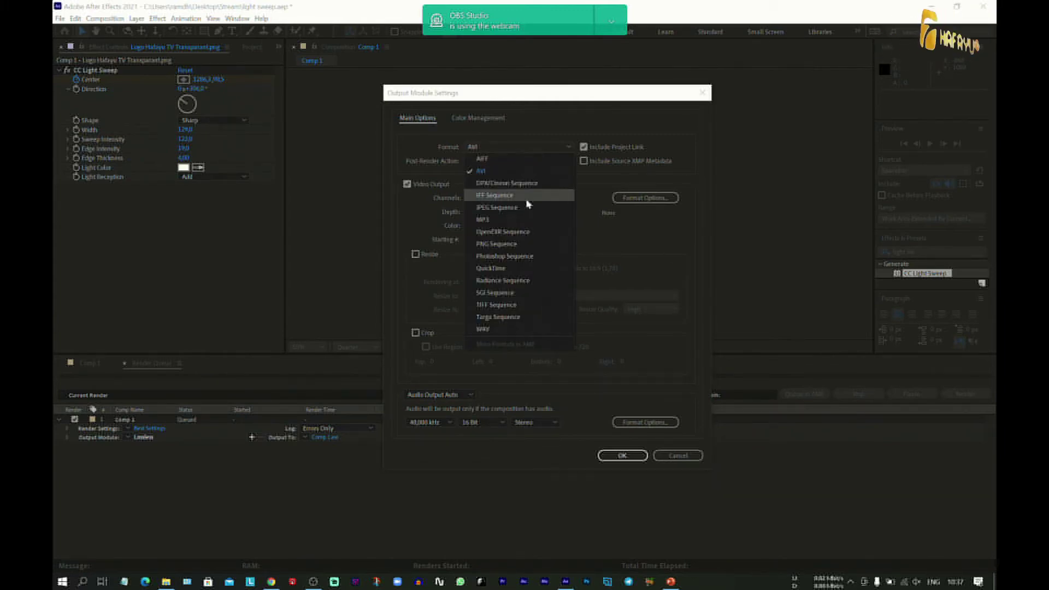
left_click(517, 268)
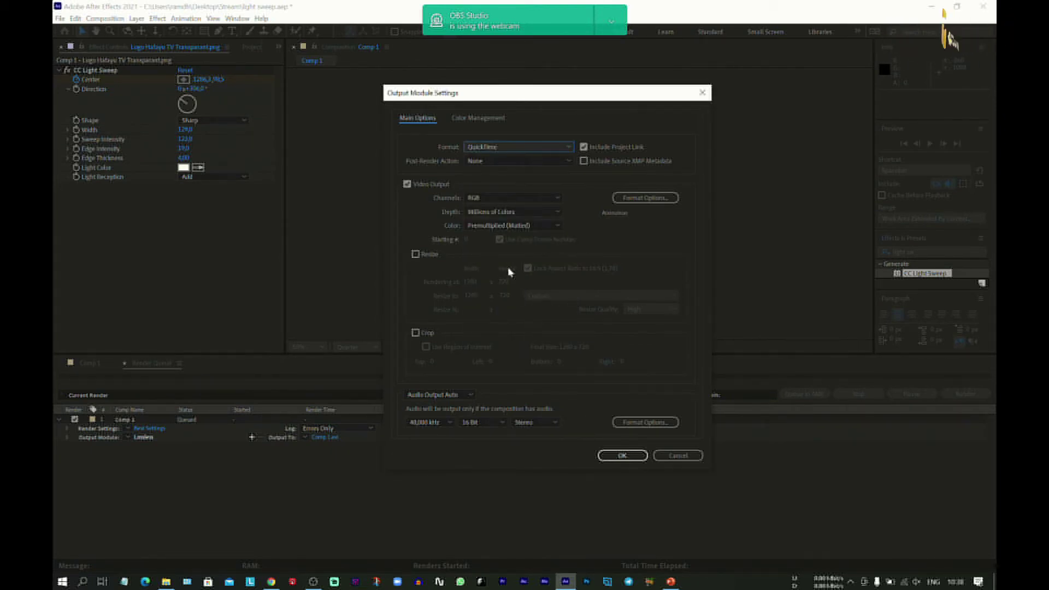
left_click(491, 200)
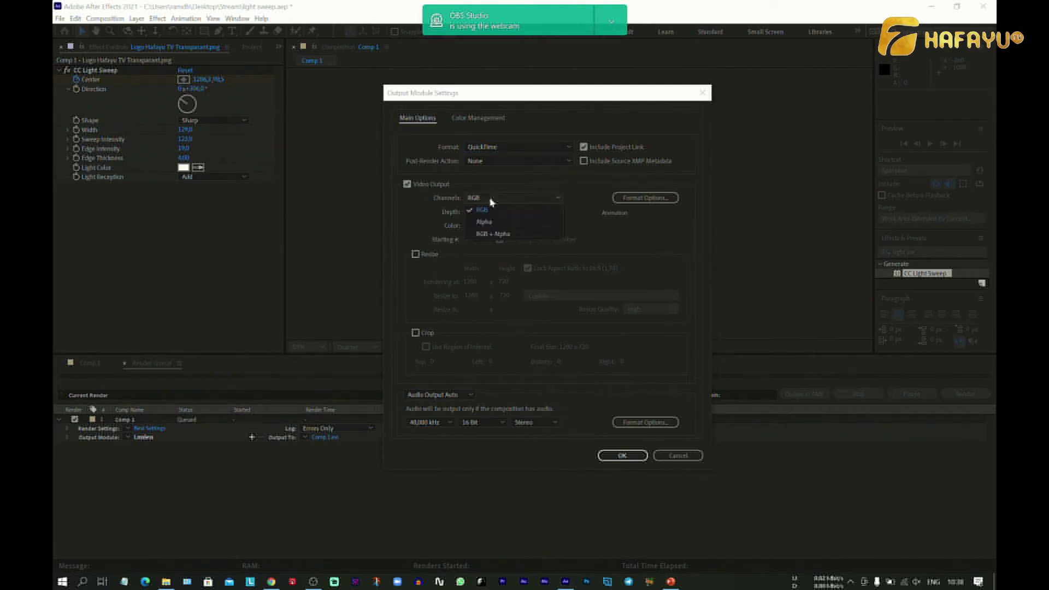
left_click(493, 236)
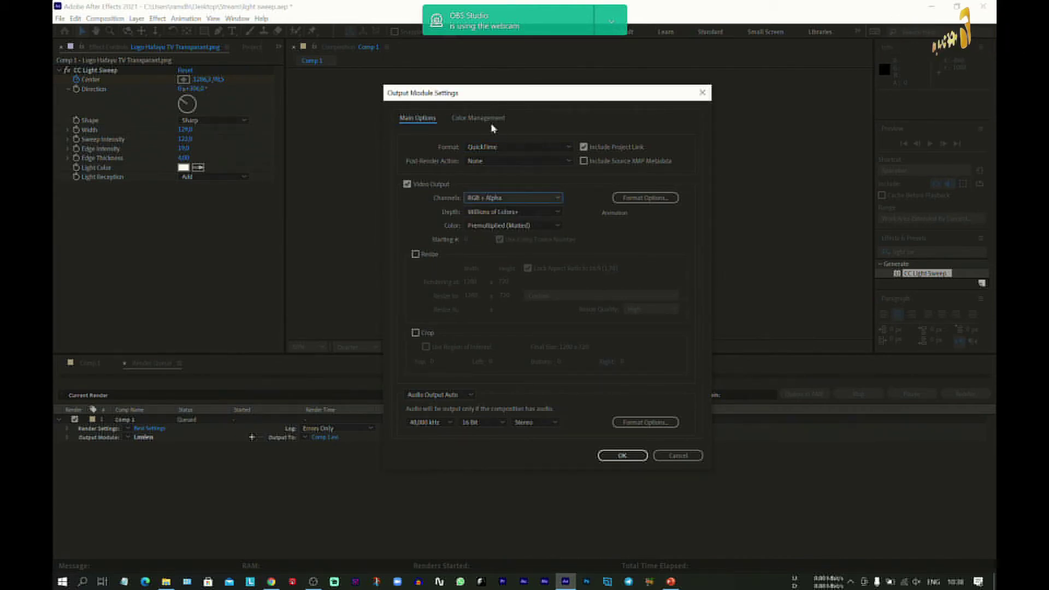
left_click(668, 455)
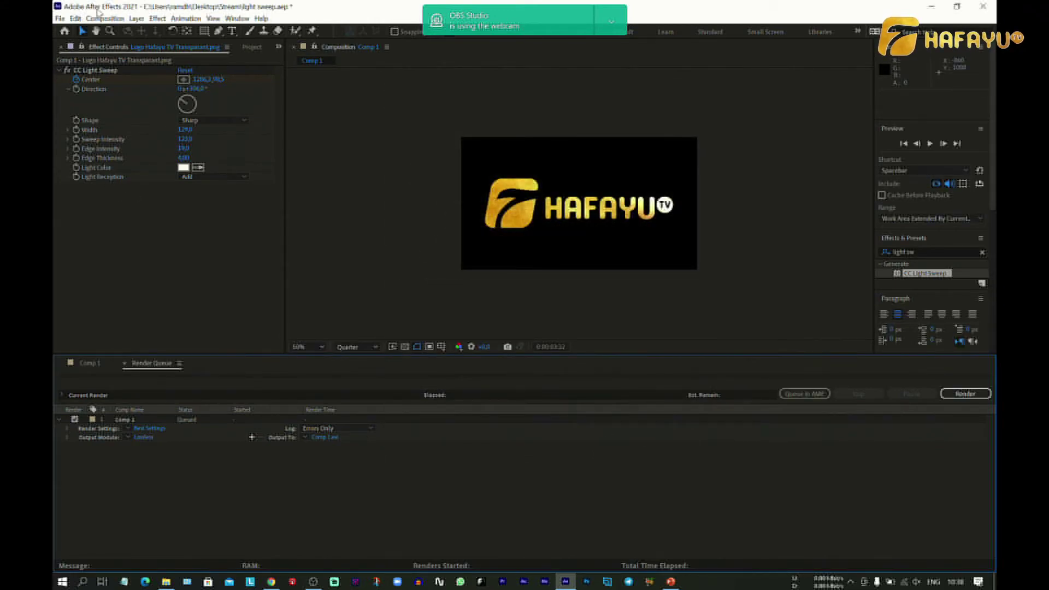
Send Comp 1 to the Adobe Media Encoder queue and dismiss the webcam notification
left_click(60, 19)
mouse_move(127, 186)
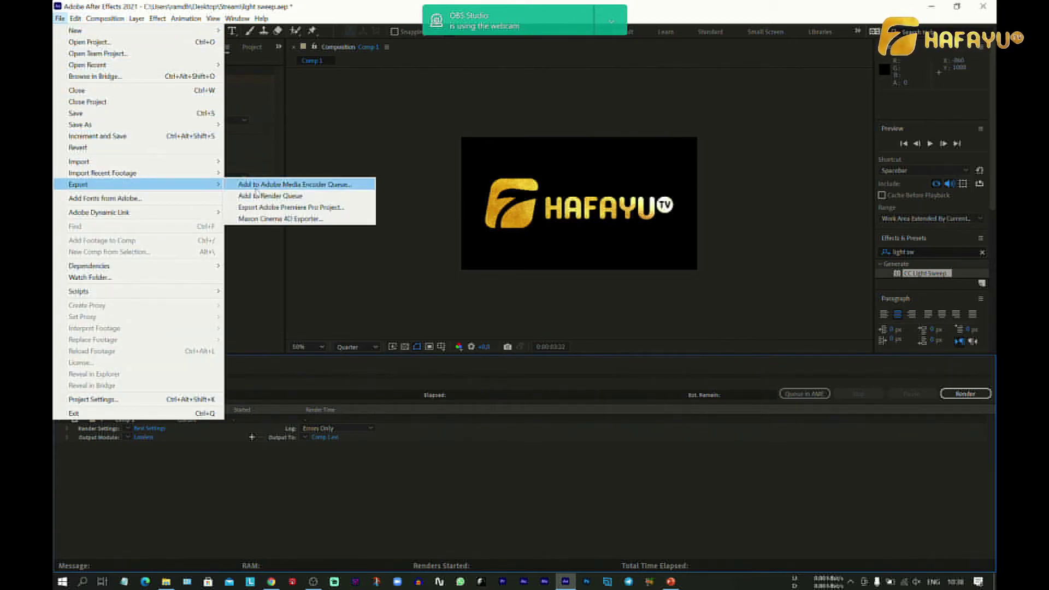
left_click(257, 186)
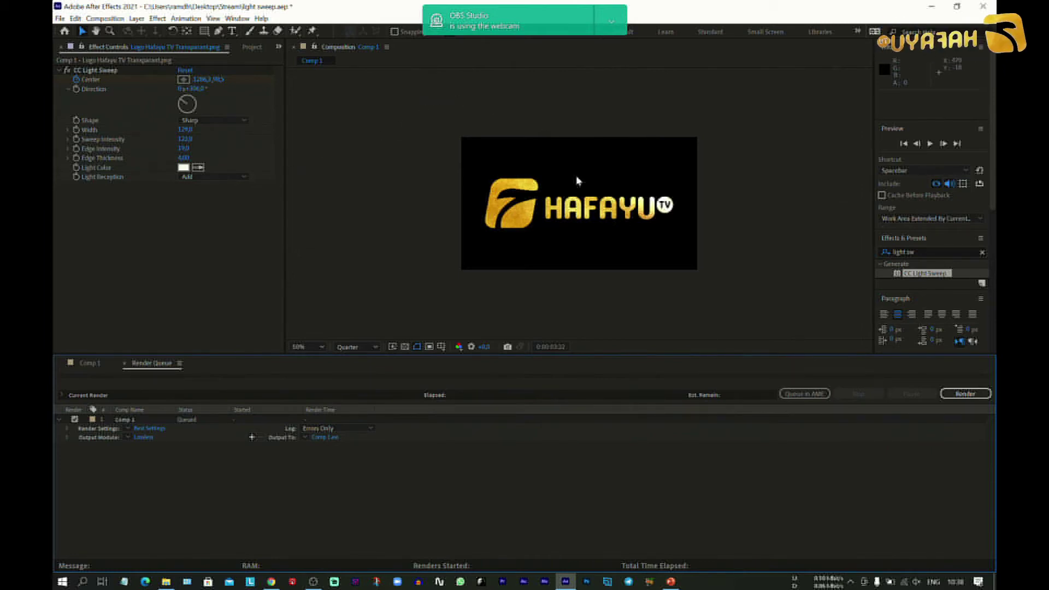
left_click(519, 215)
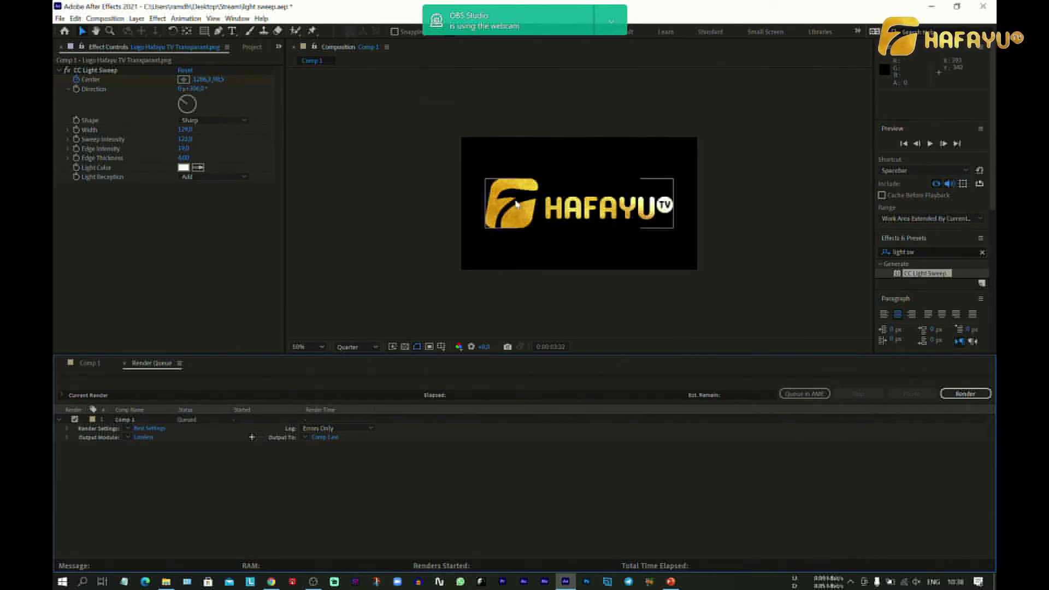
left_click(611, 21)
left_click(623, 42)
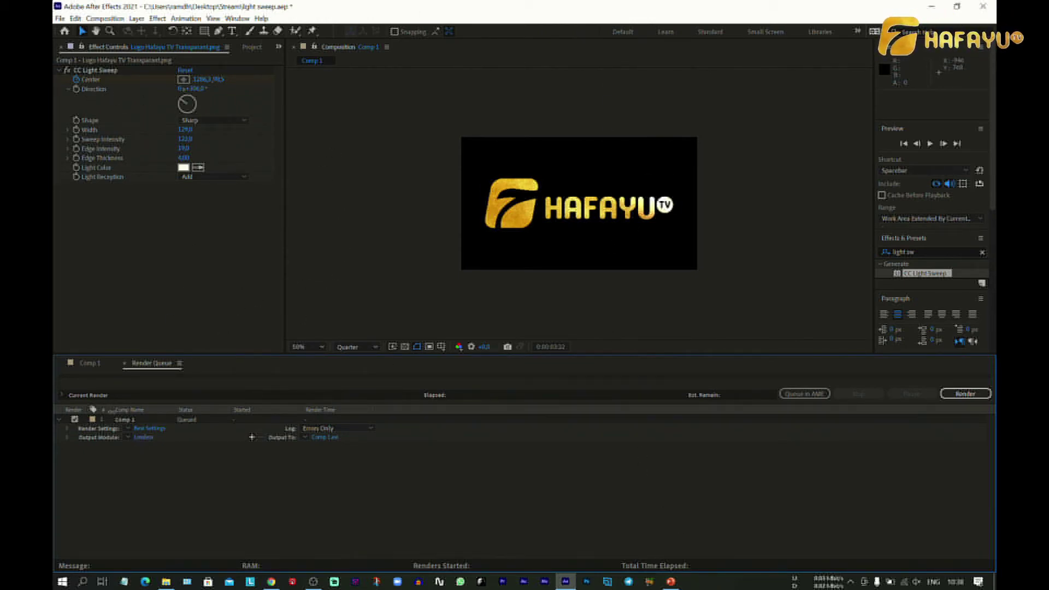
Configure the queued render's output module to QuickTime format with RGB + Alpha channels
left_click(151, 439)
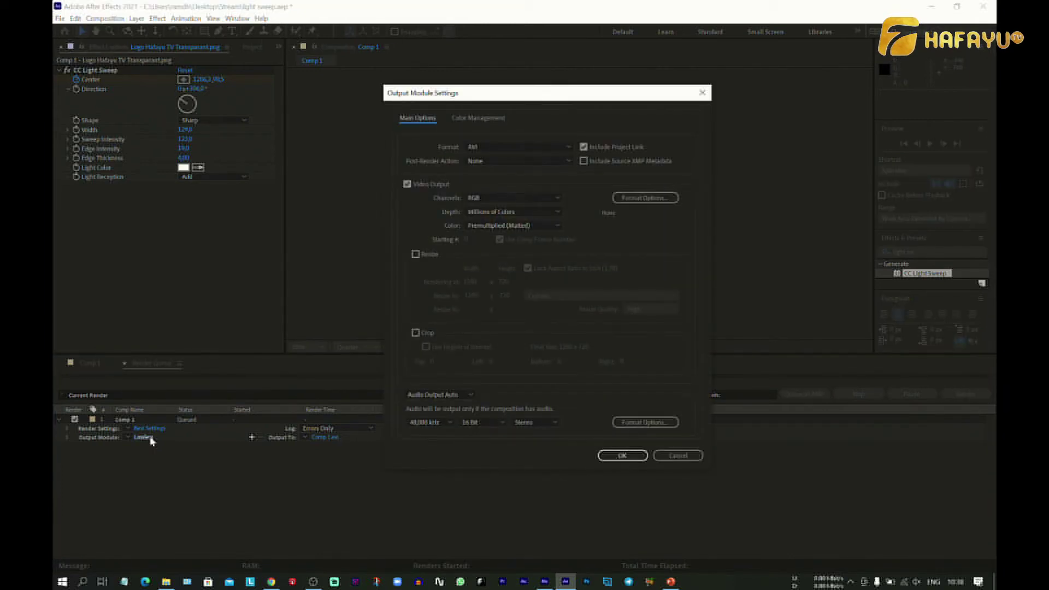
left_click(488, 148)
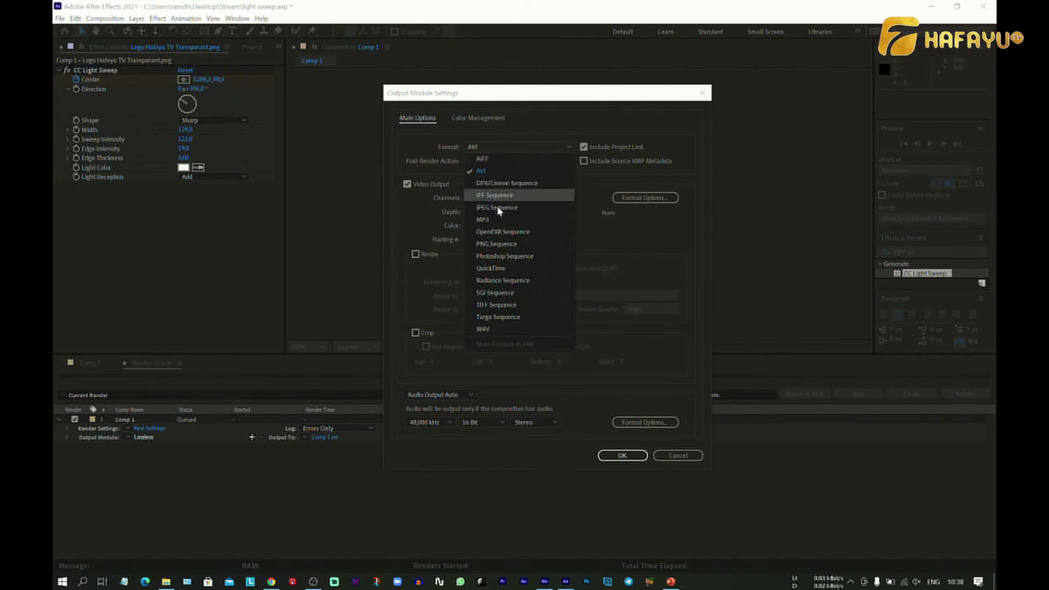
left_click(491, 269)
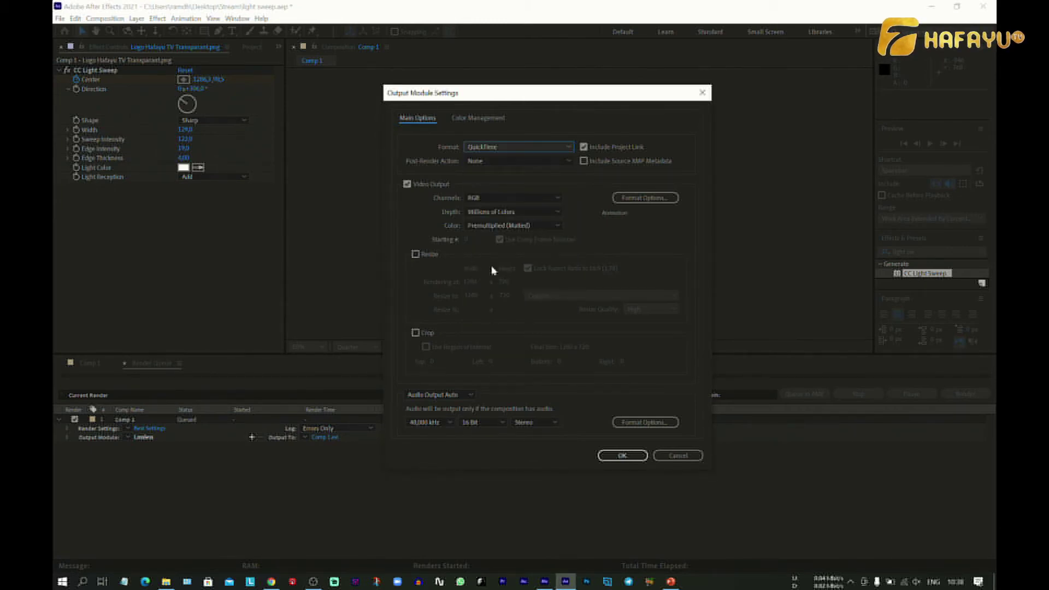
left_click(493, 197)
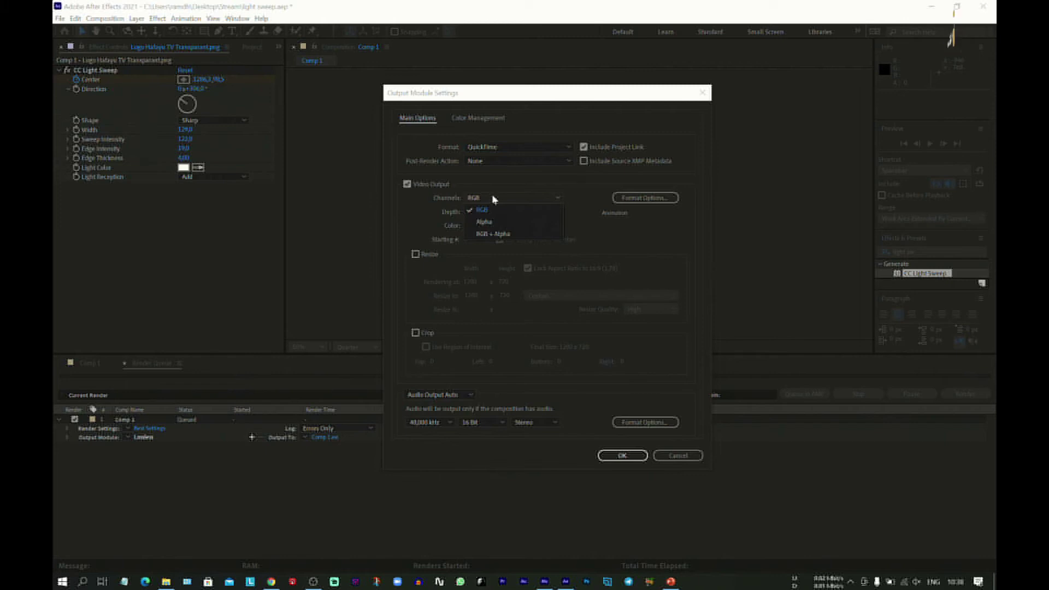
left_click(493, 233)
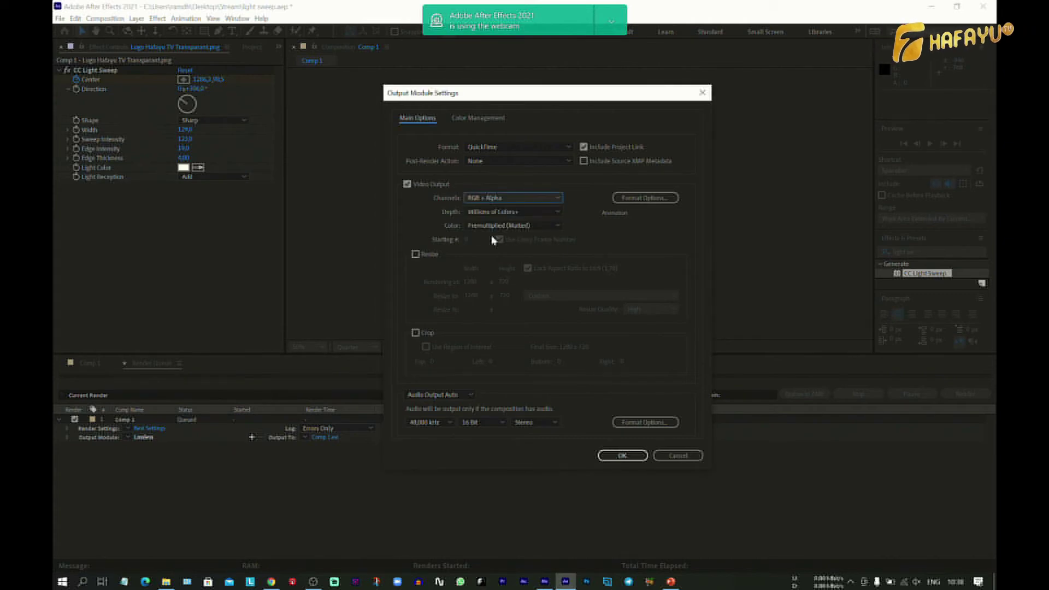
left_click(623, 456)
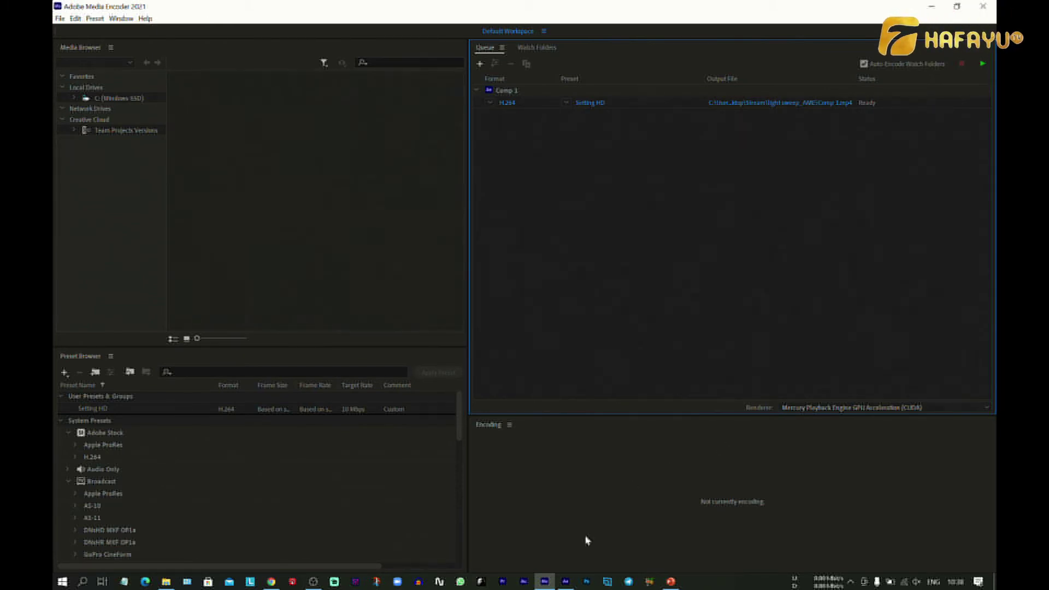
left_click(566, 581)
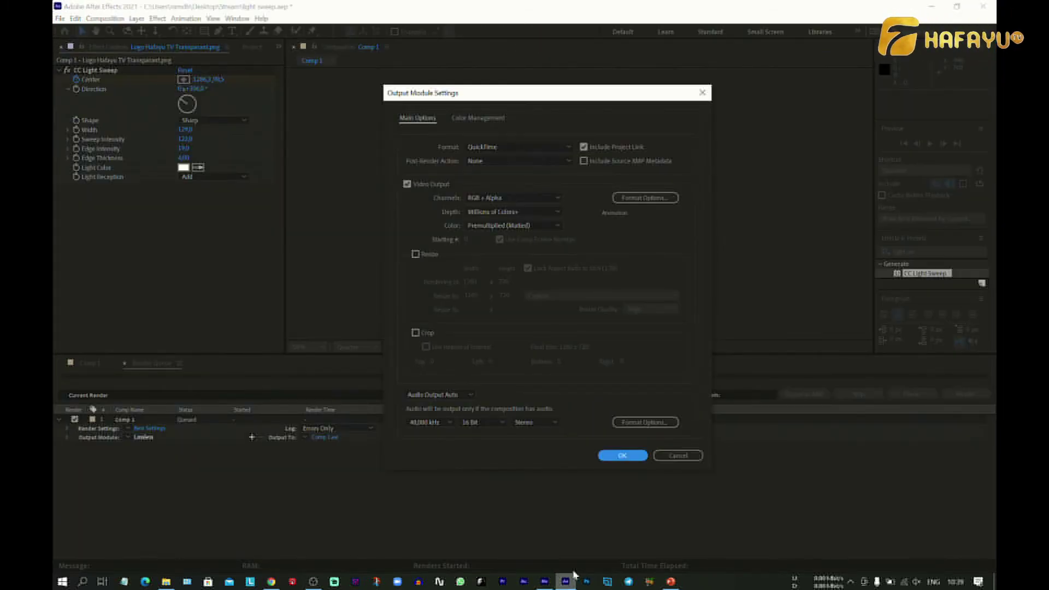
left_click(629, 461)
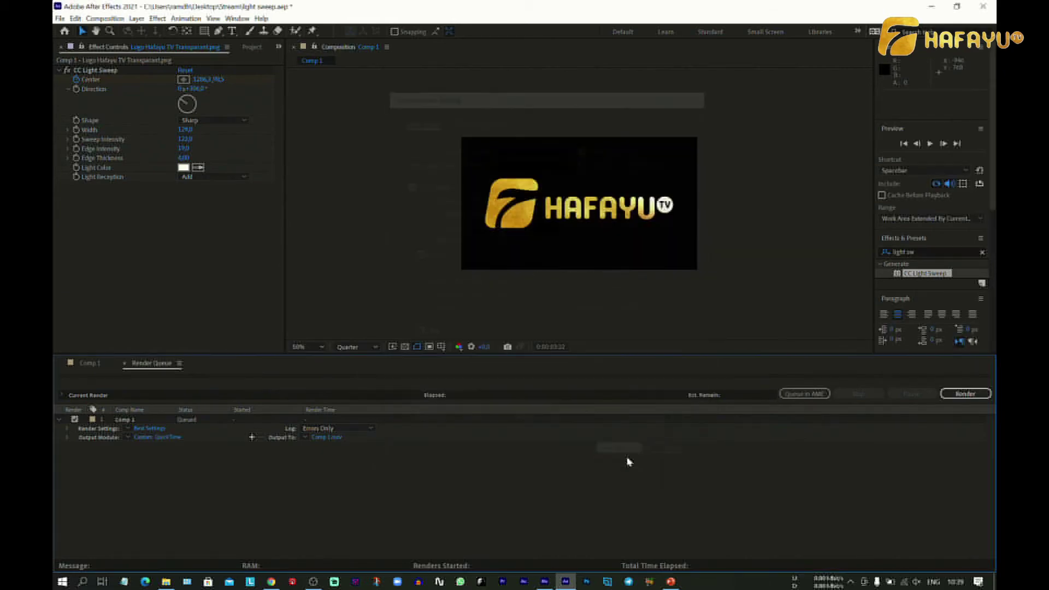
Set the render output file to "logo sweep" as a QuickTime movie in the Desktop folder
left_click(334, 438)
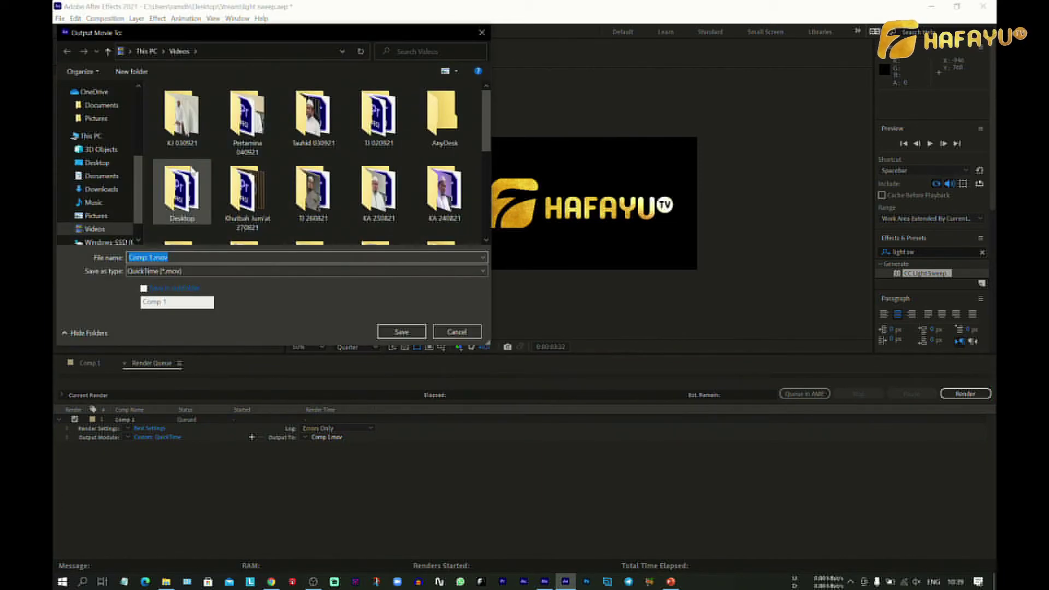
left_click(97, 162)
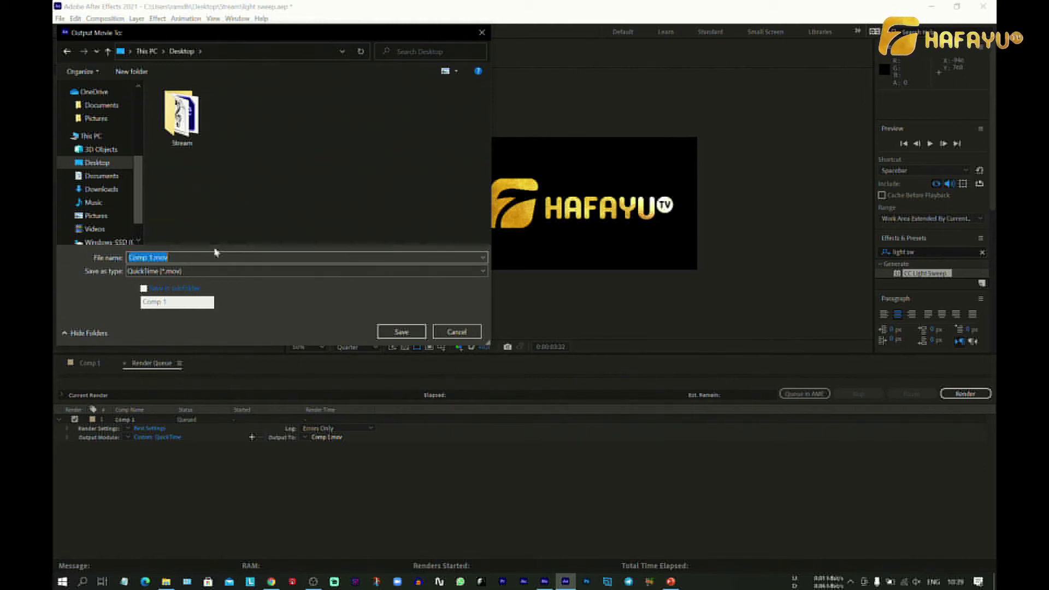
type("logo sweep")
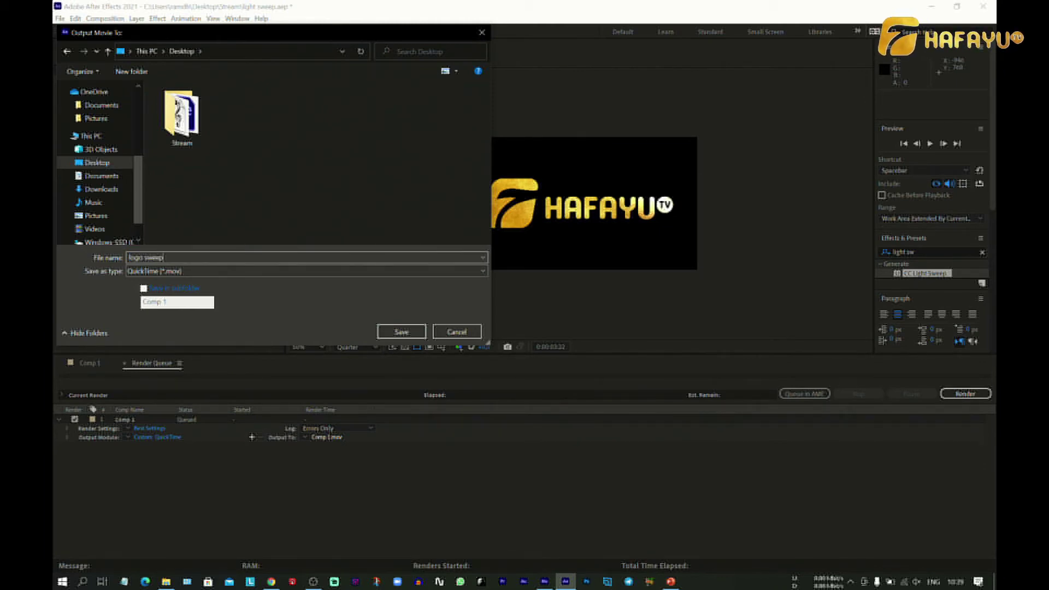
key("Return")
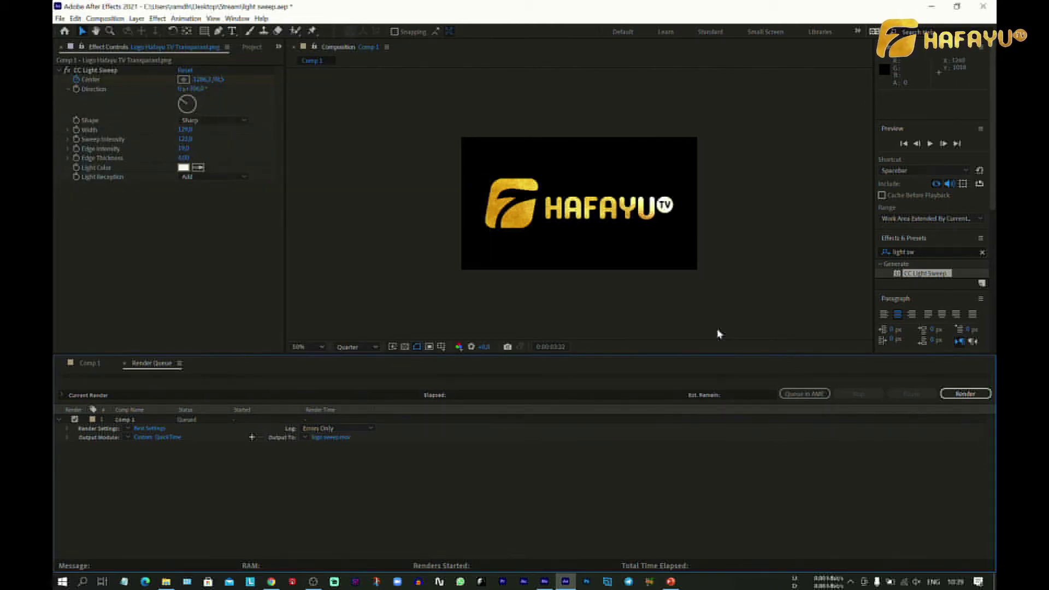
Render the queued composition and minimise the open Adobe windows to get to File Explorer
left_click(962, 394)
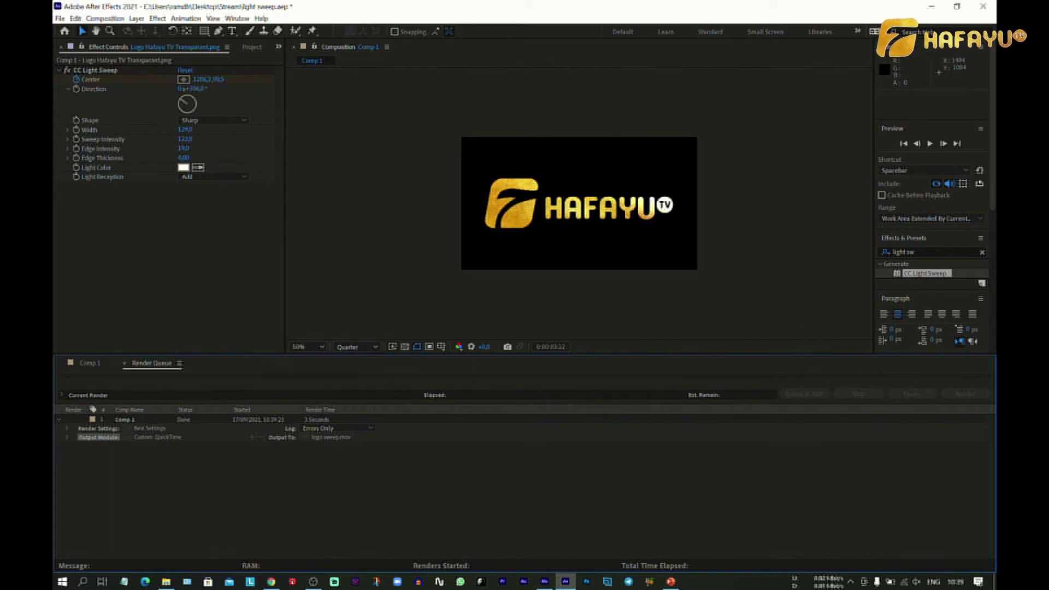
left_click(930, 7)
left_click(933, 7)
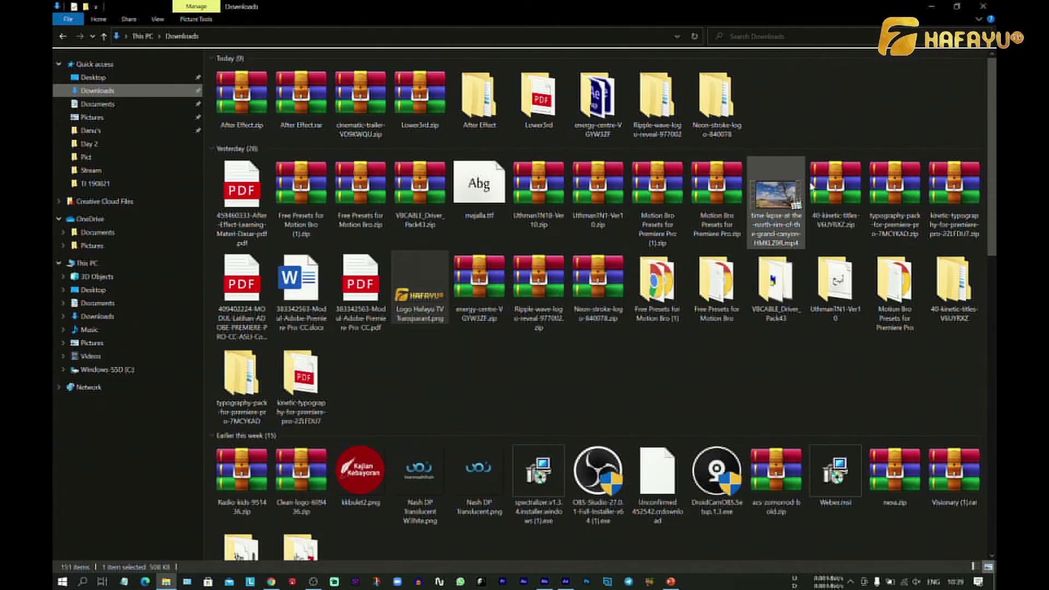
Play the rendered logo sweep.mov from the desktop and close the media player
key("super+d")
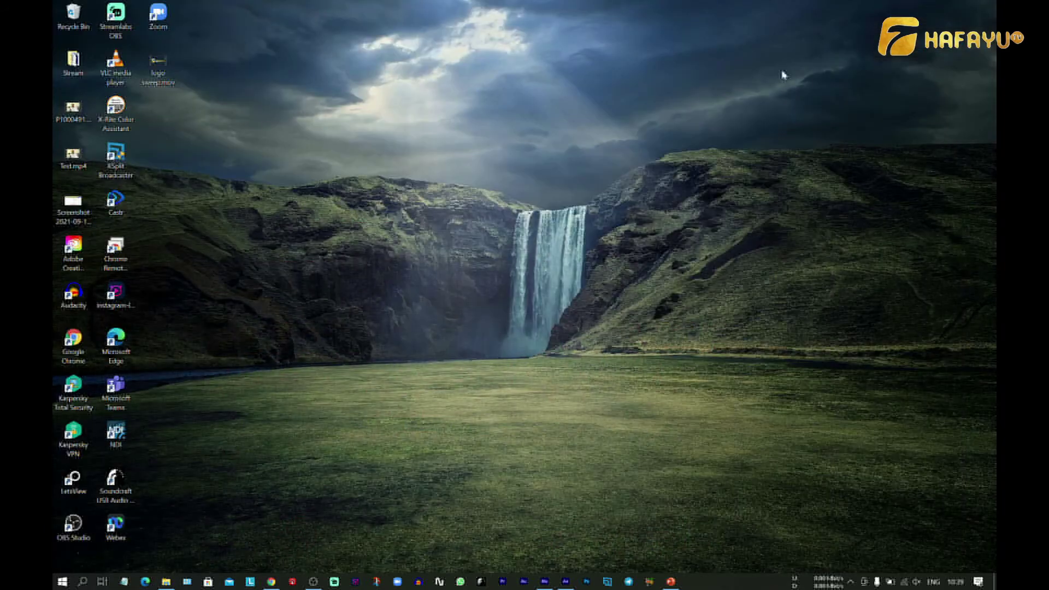
double_click(156, 80)
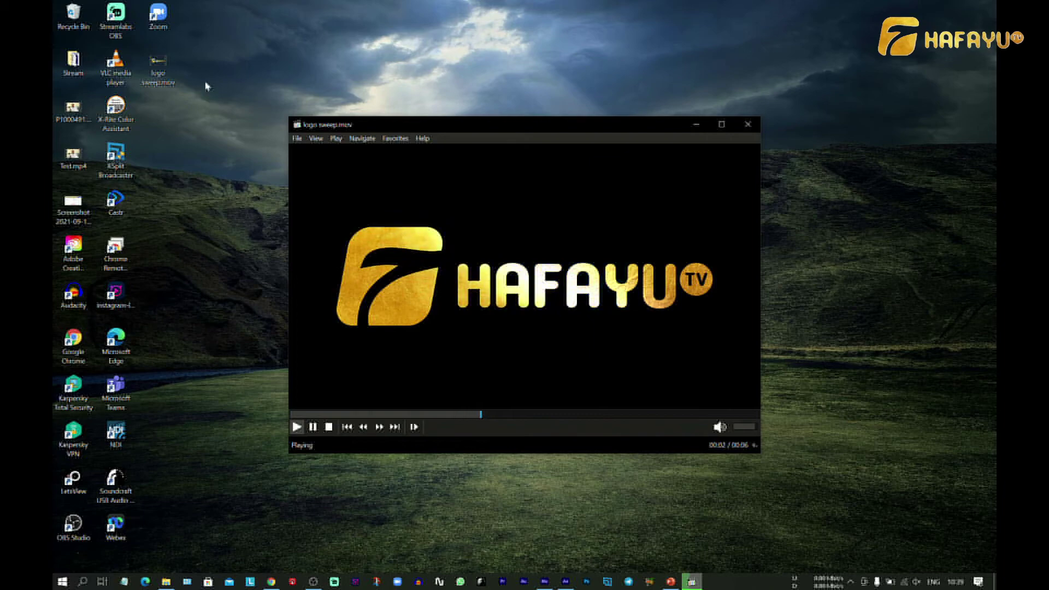
left_click(746, 125)
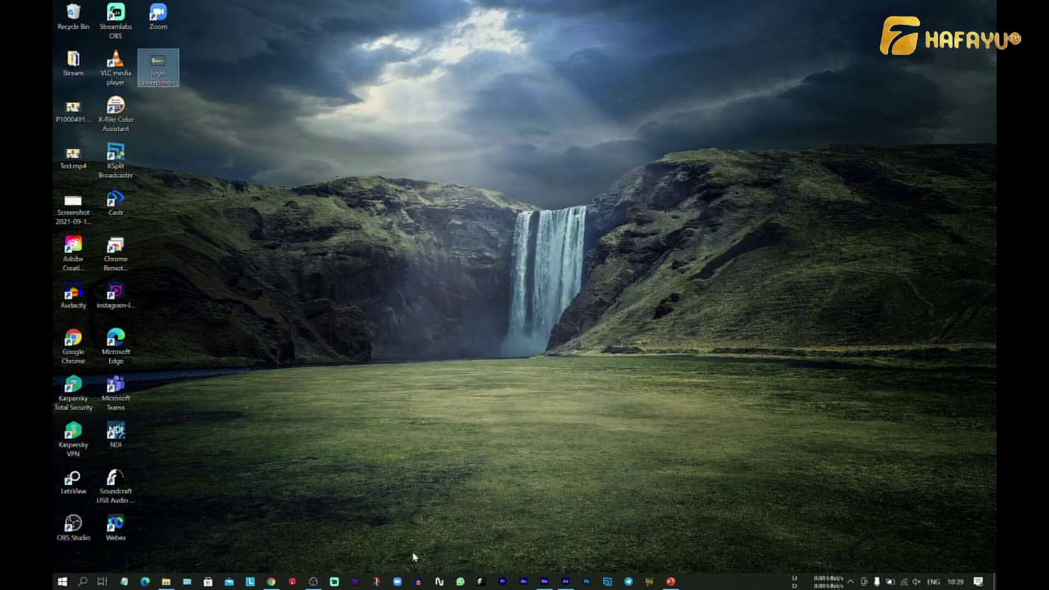
Switch to OBS Studio and add logo sweep.mov from the desktop as a source in Scene 2
left_click(313, 582)
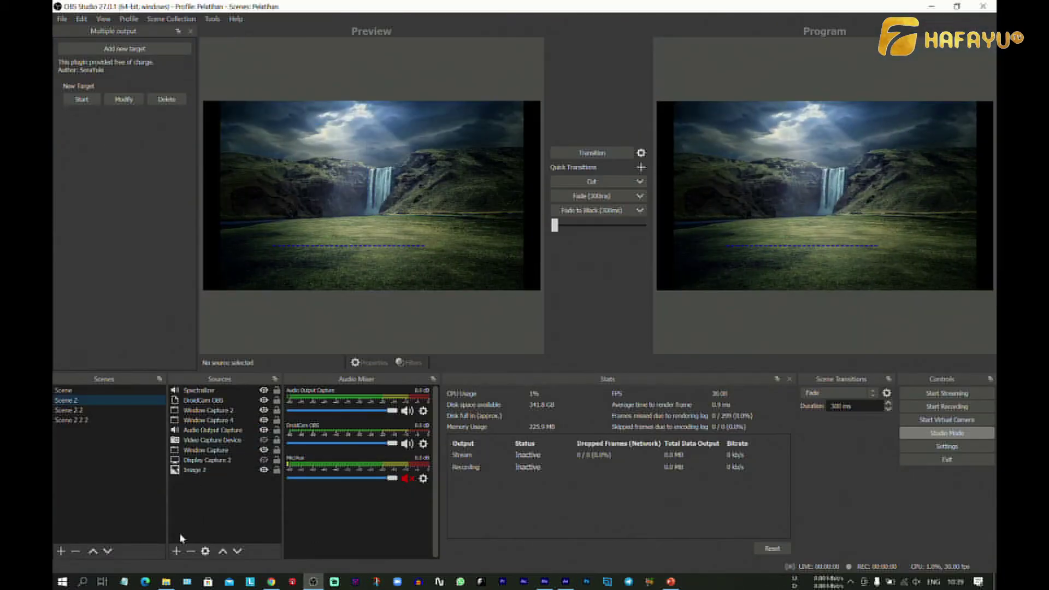
left_click(176, 551)
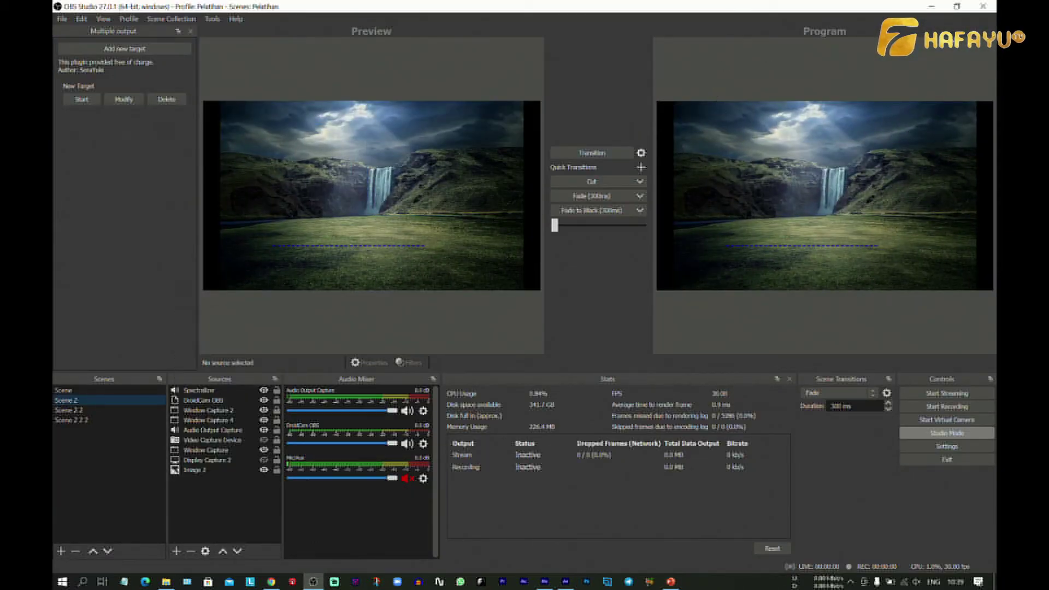
left_click(958, 6)
left_click_drag(640, 25, 706, 139)
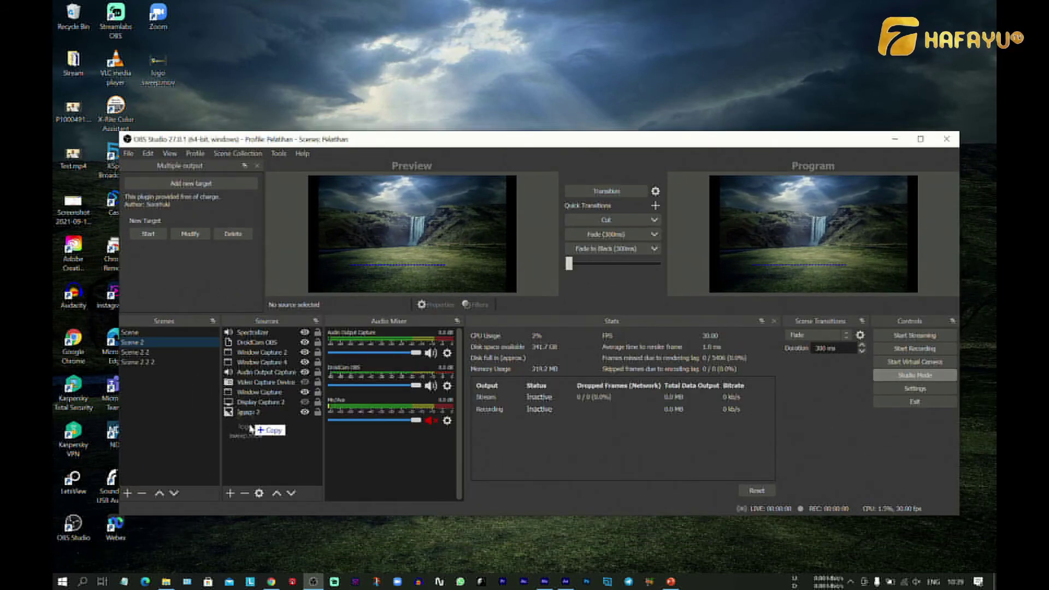
left_click_drag(251, 438, 251, 438)
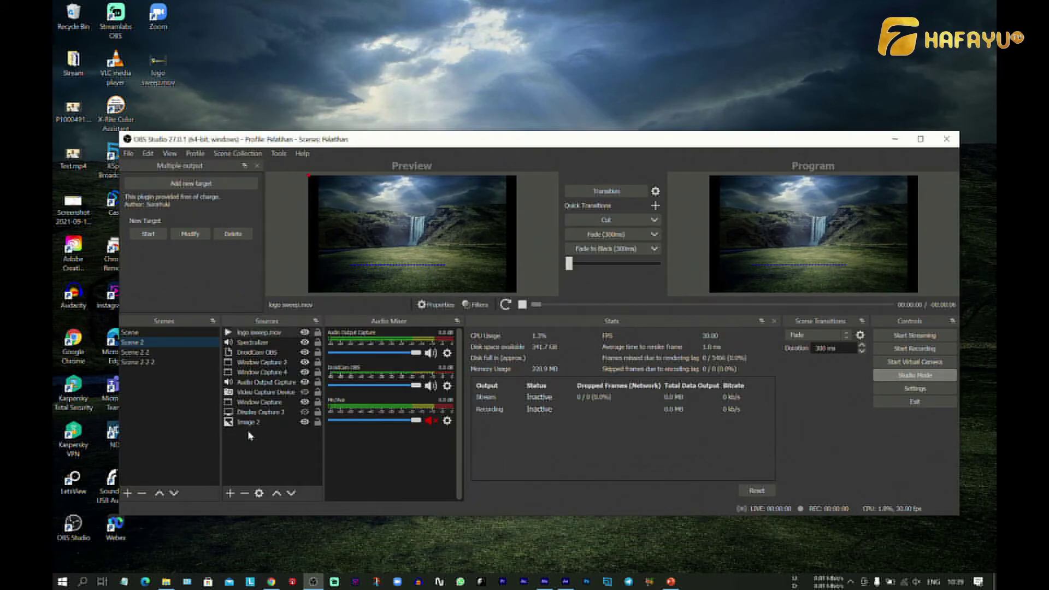
Shrink the logo sweep clip into the preview's upper-right corner and transition the scene to the program output
right_click(377, 216)
left_click(600, 191)
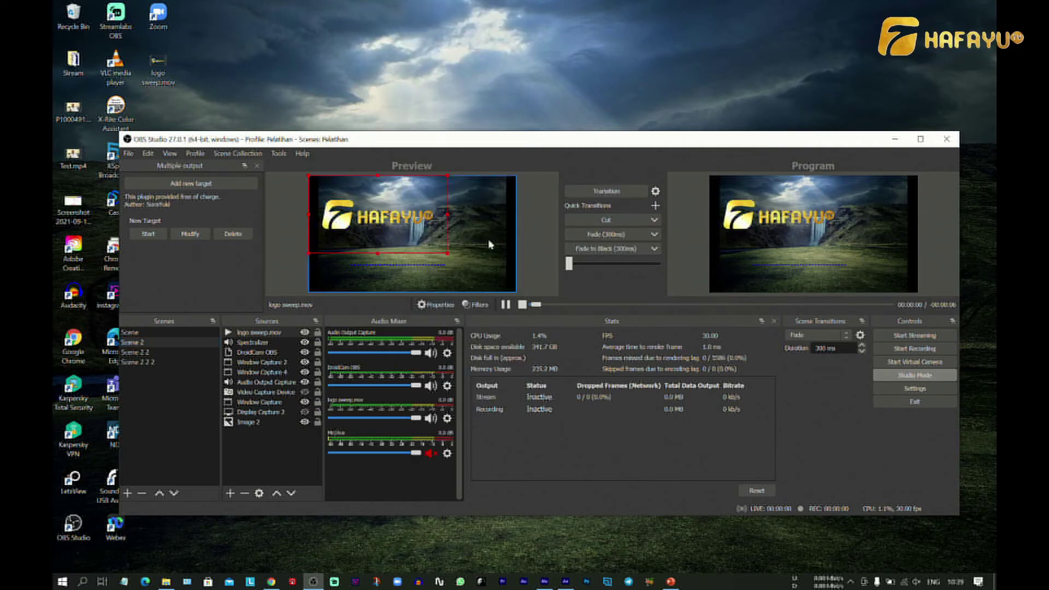
left_click_drag(448, 253, 500, 198)
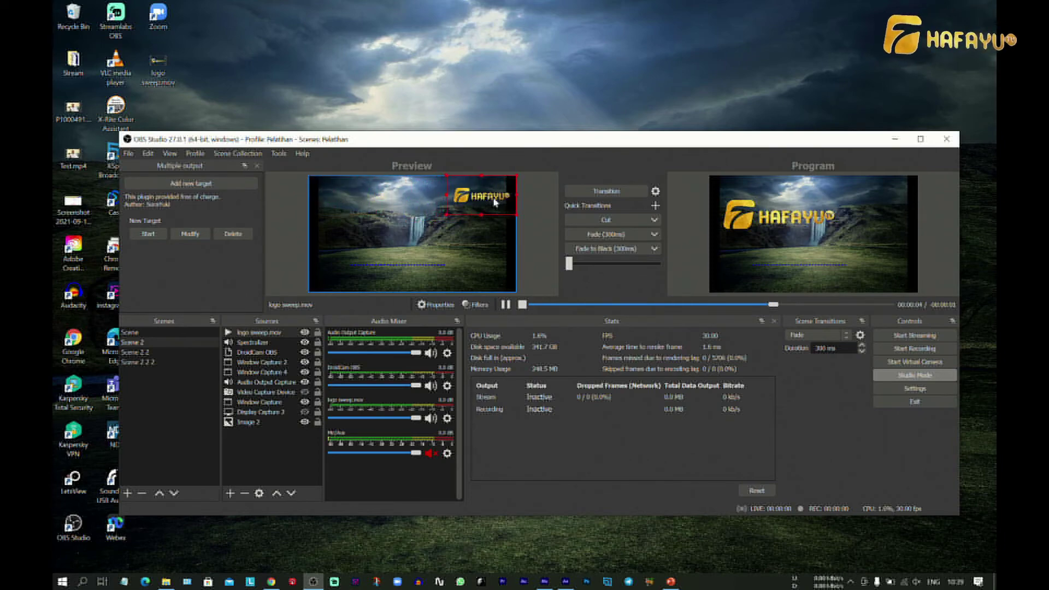
left_click(582, 197)
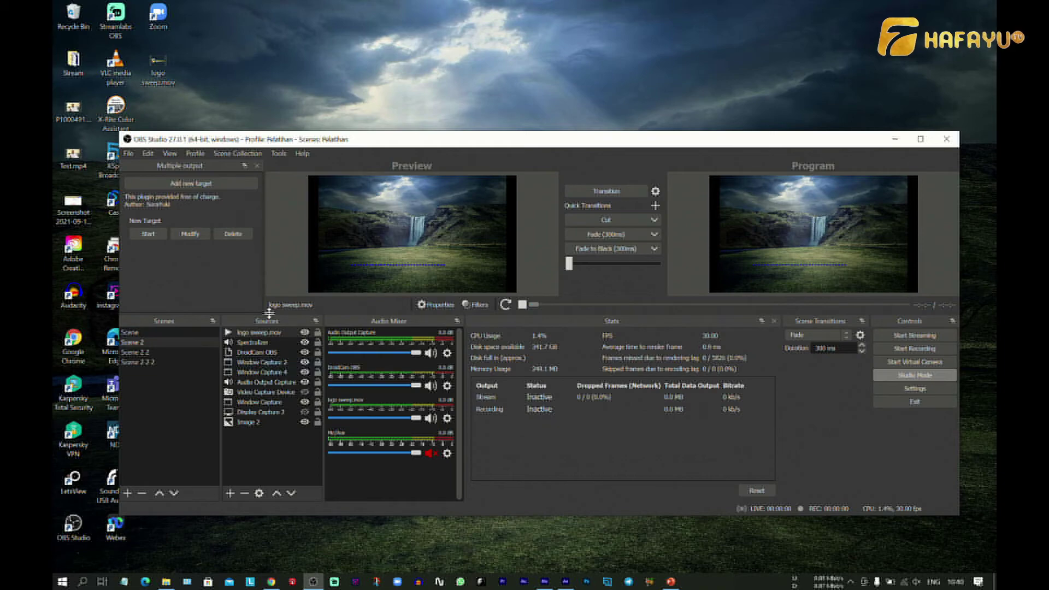
Enable Loop for the logo sweep.mov source, transition it to the program output, and pause the clip in the enlarged OBS window
double_click(268, 334)
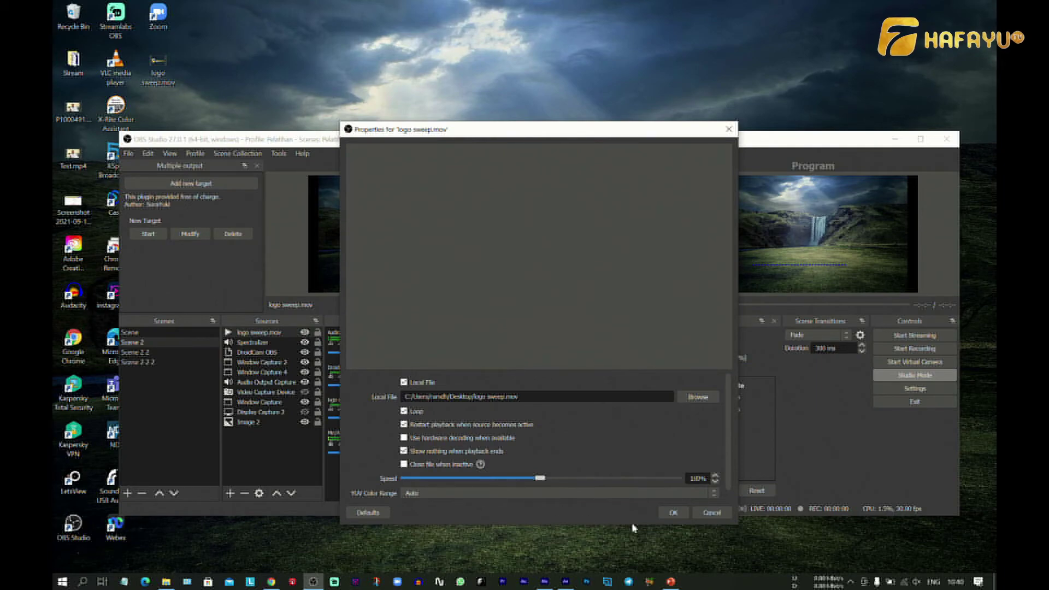
left_click(674, 513)
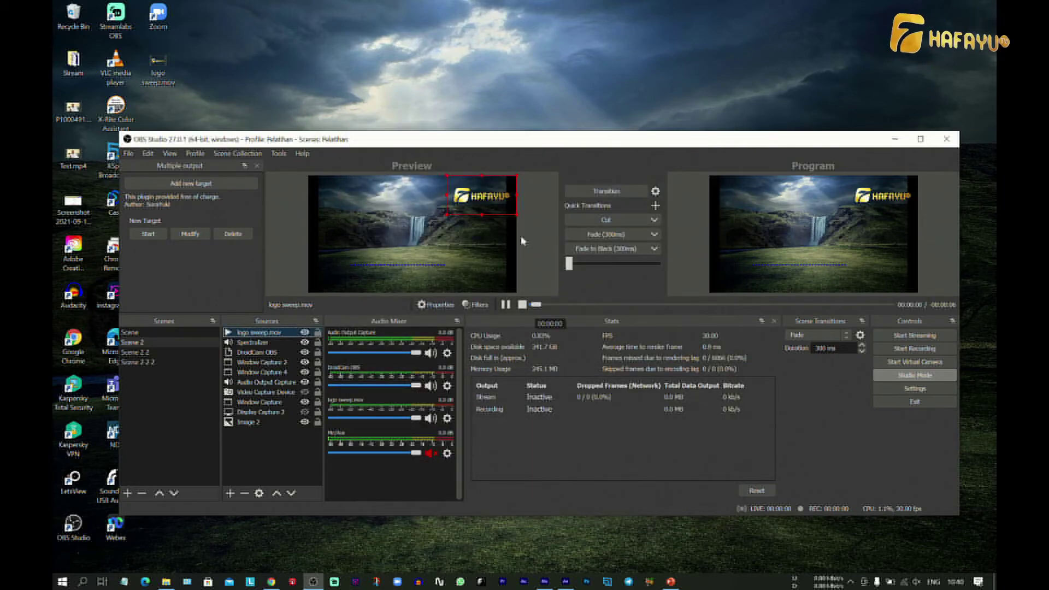
left_click(601, 192)
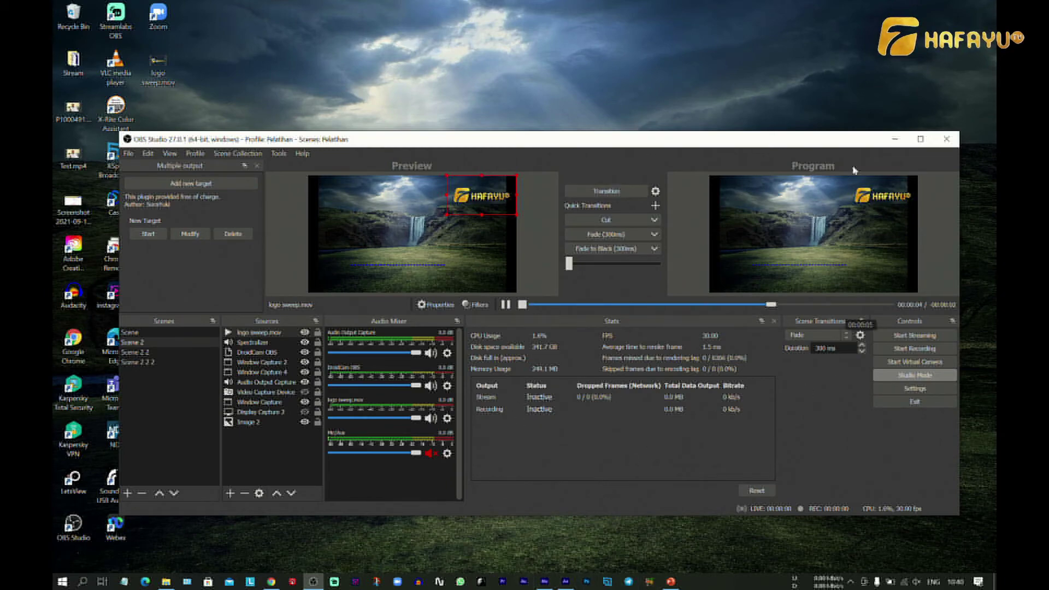
left_click(920, 139)
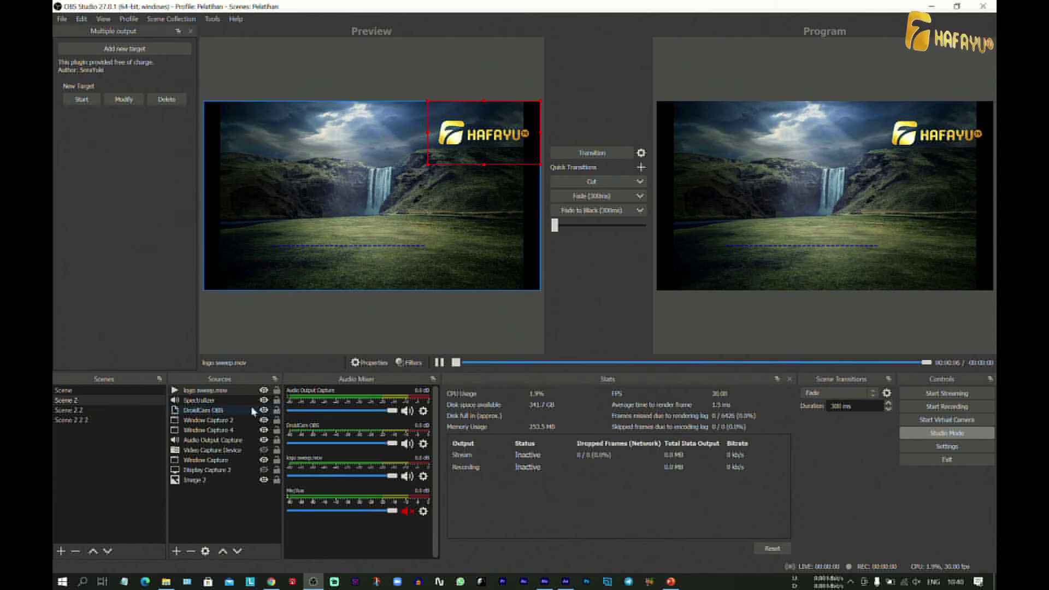
left_click(440, 363)
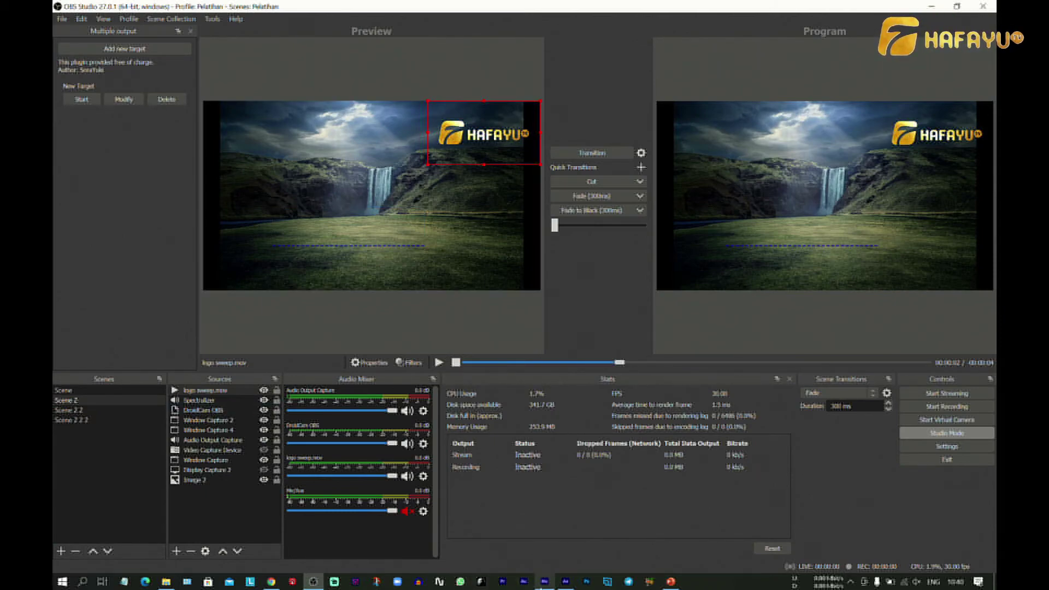
Switch to After Effects, save the light sweep project, and start a new project with an HDV/HDTV 720 25 composition named Comp 1
left_click(566, 582)
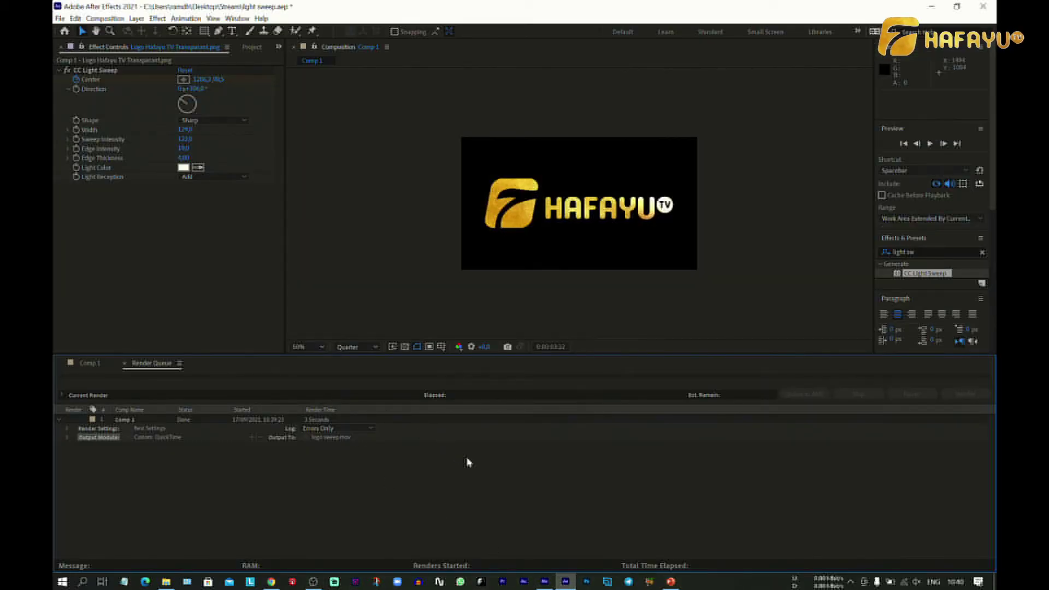
left_click(67, 22)
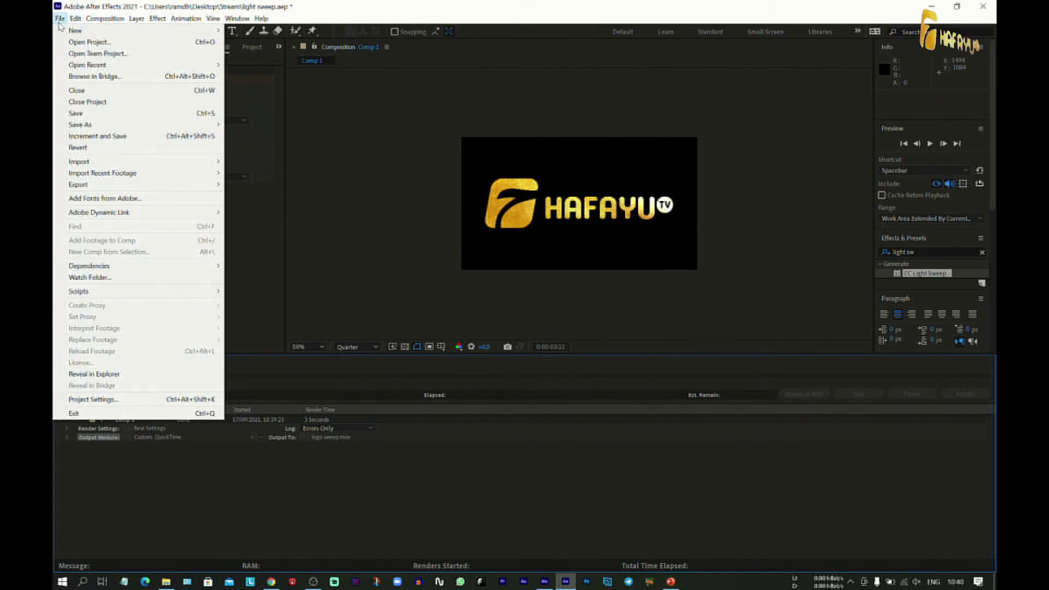
mouse_move(211, 32)
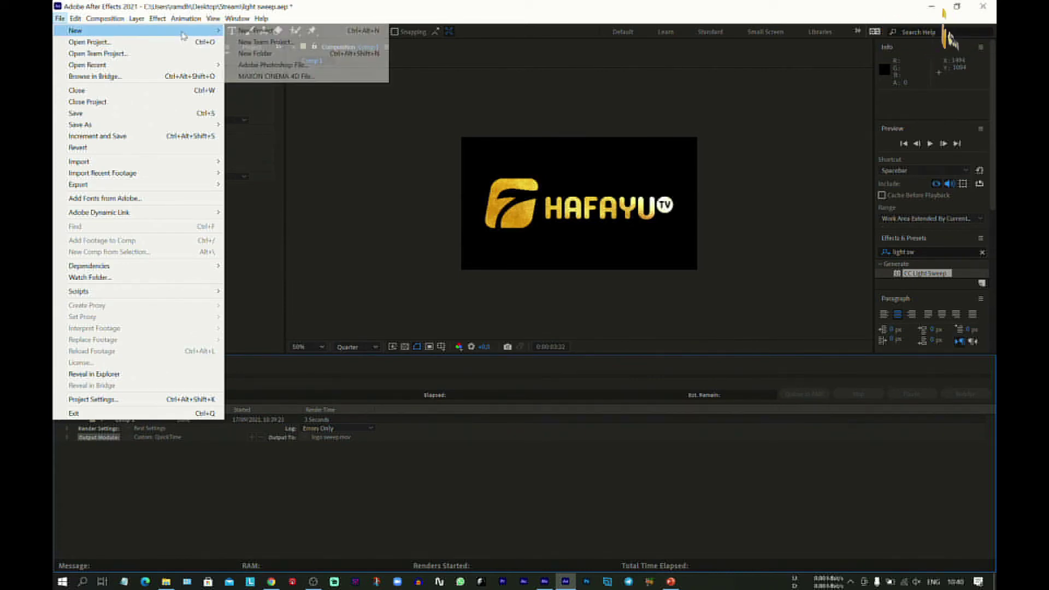
left_click(306, 31)
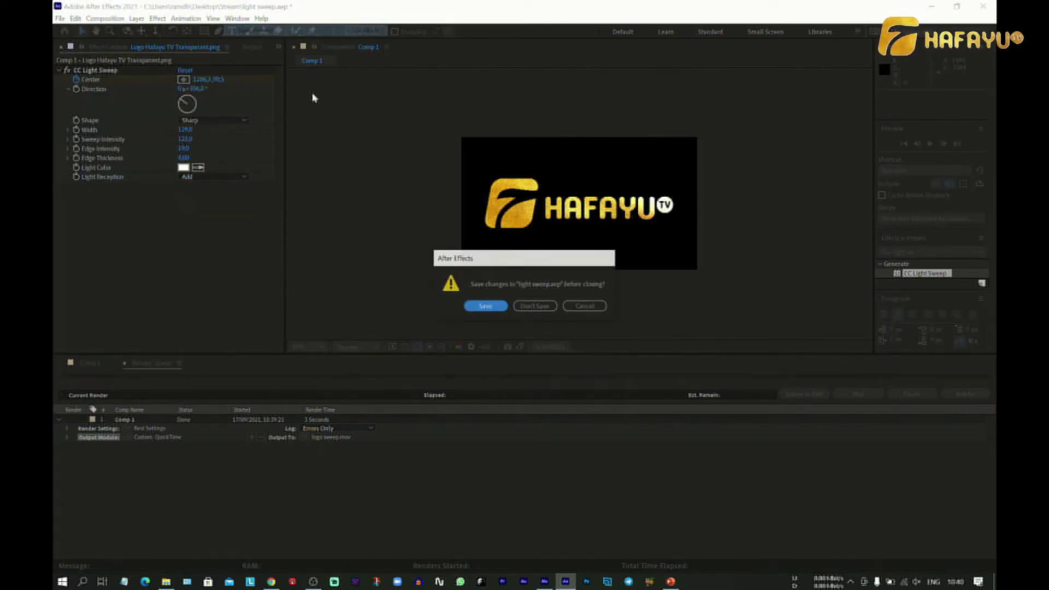
left_click(472, 304)
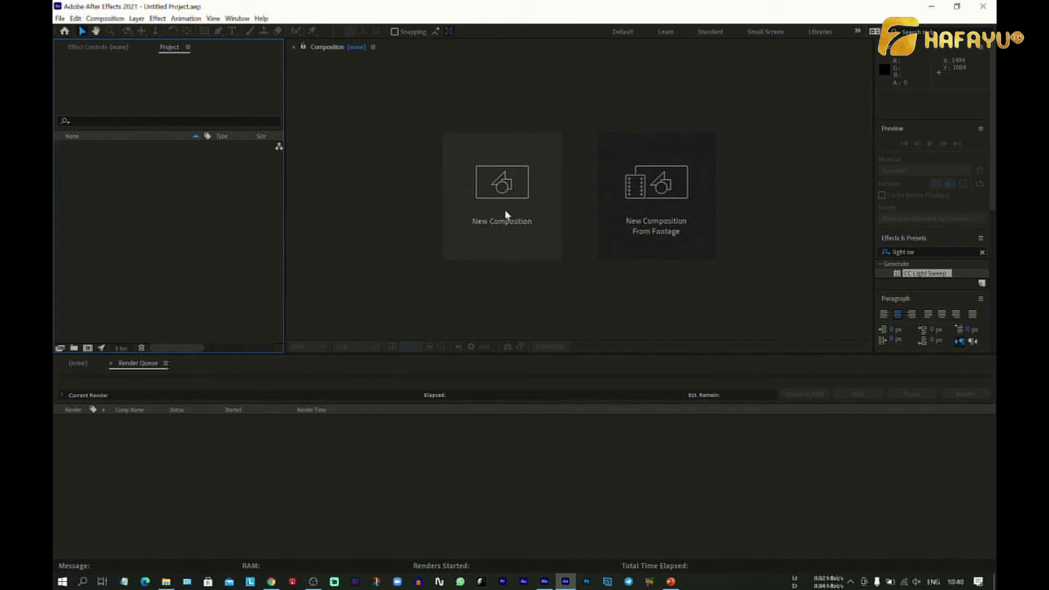
left_click(506, 215)
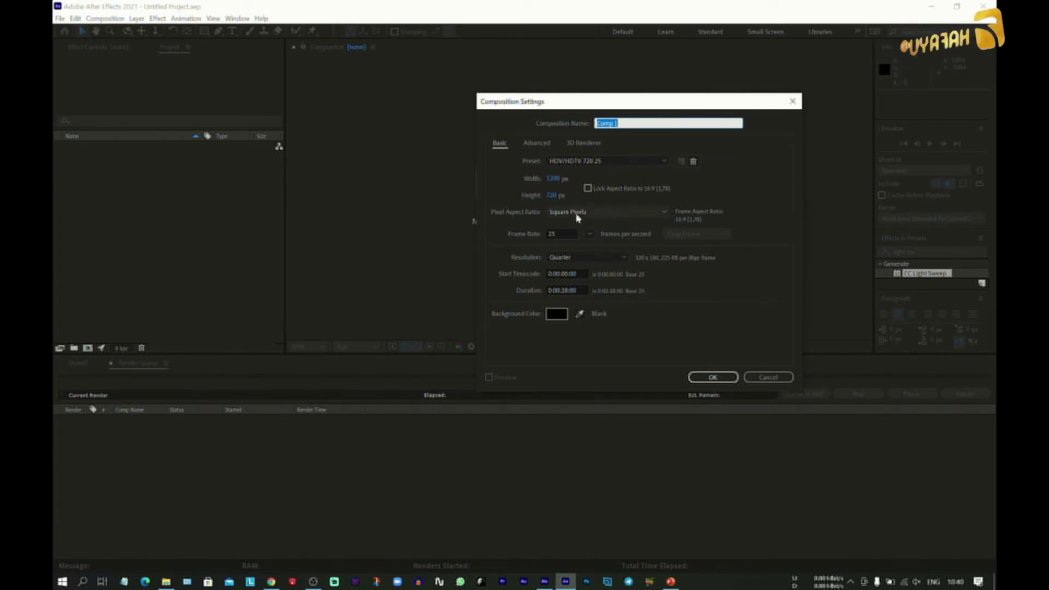
left_click(713, 377)
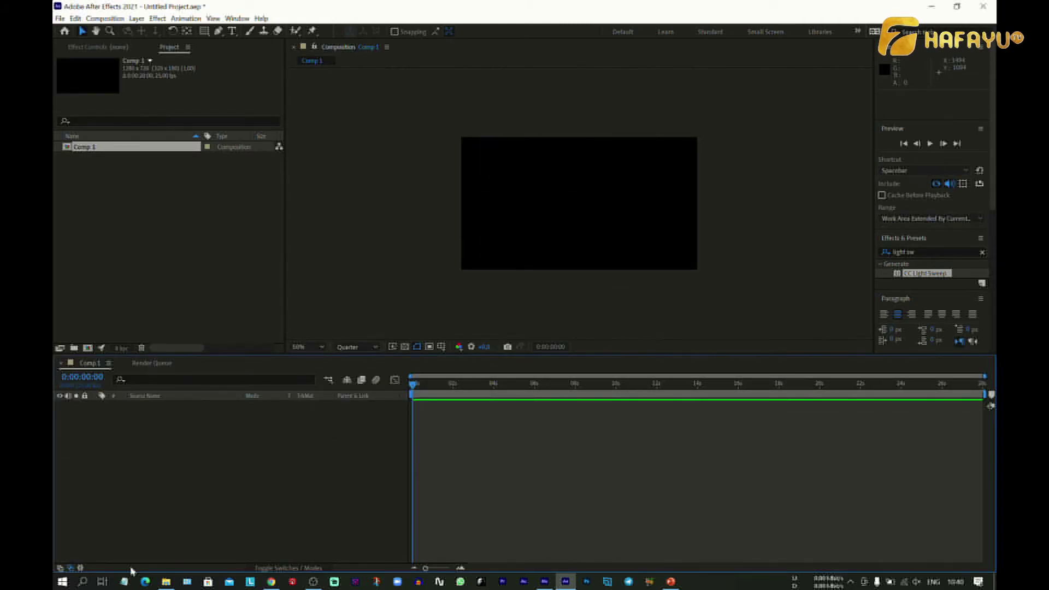
Import Logo Hafayu TV Transparant.png, Nash DP Translucent W3hite.png and kkbulet2.png from the Downloads folder into the project
left_click(166, 582)
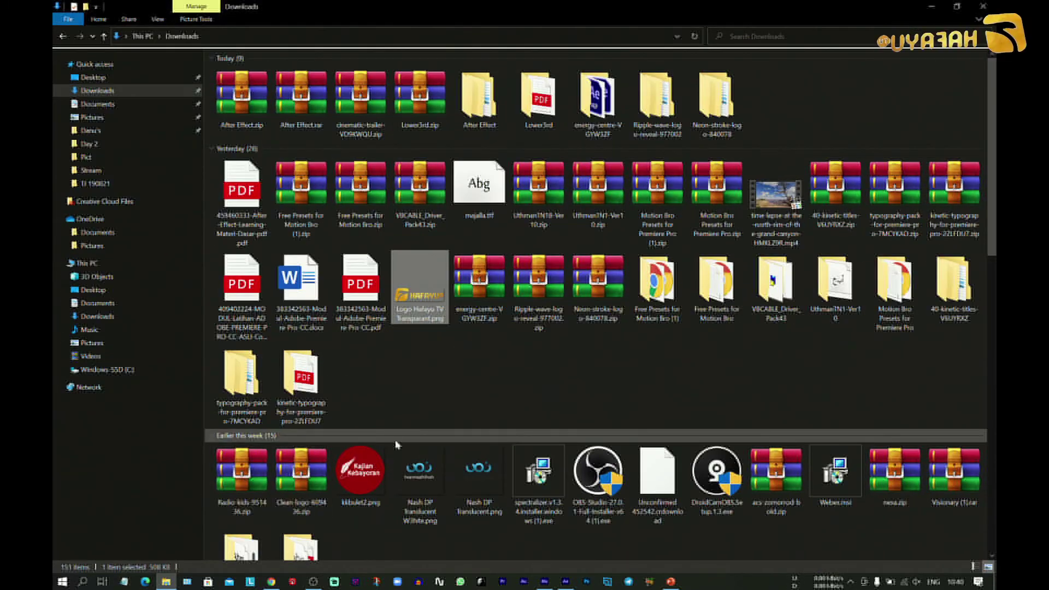
left_click(418, 473)
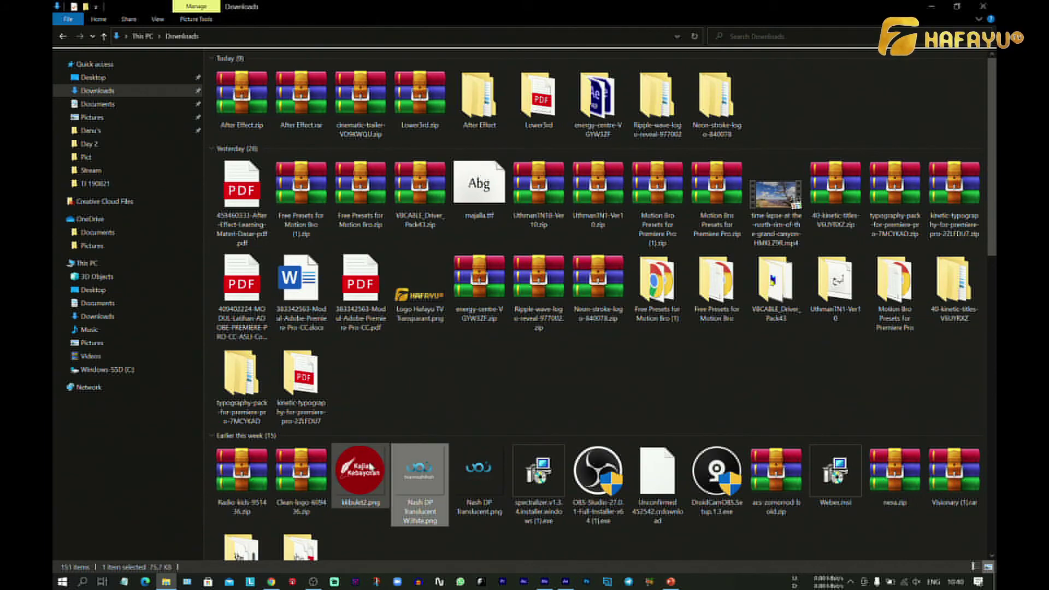
left_click(421, 295, "shift")
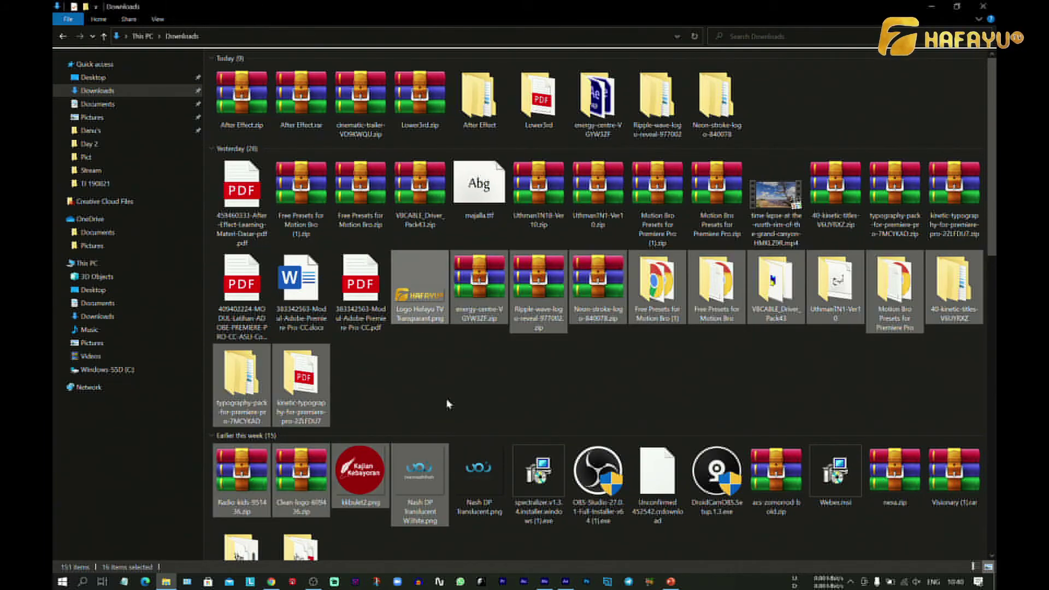
left_click(447, 404)
left_click(419, 290, "ctrl")
left_click(419, 473, "ctrl")
left_click(361, 471, "ctrl")
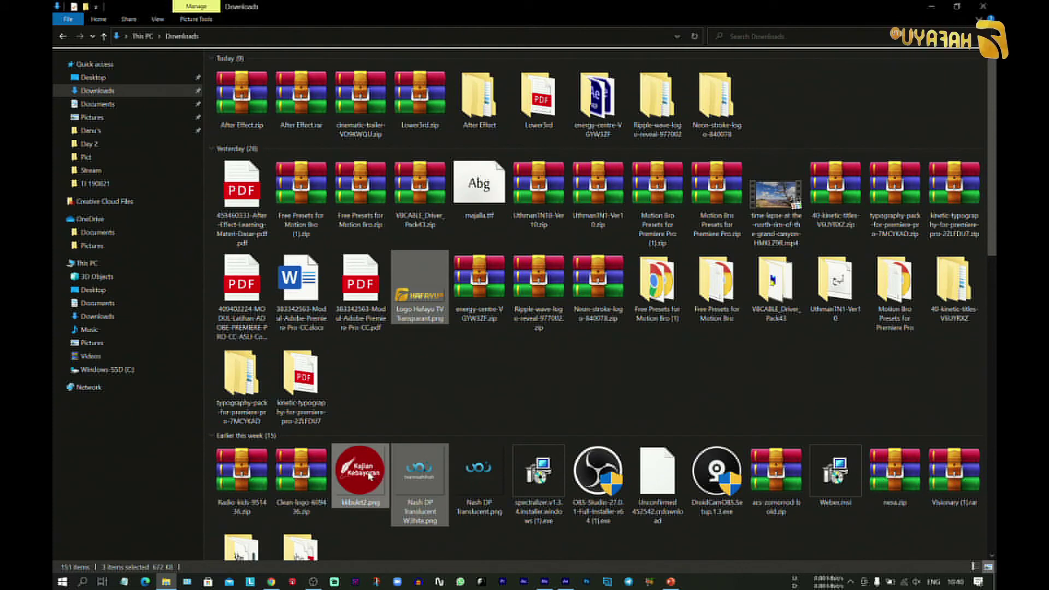
left_click_drag(370, 476, 206, 264)
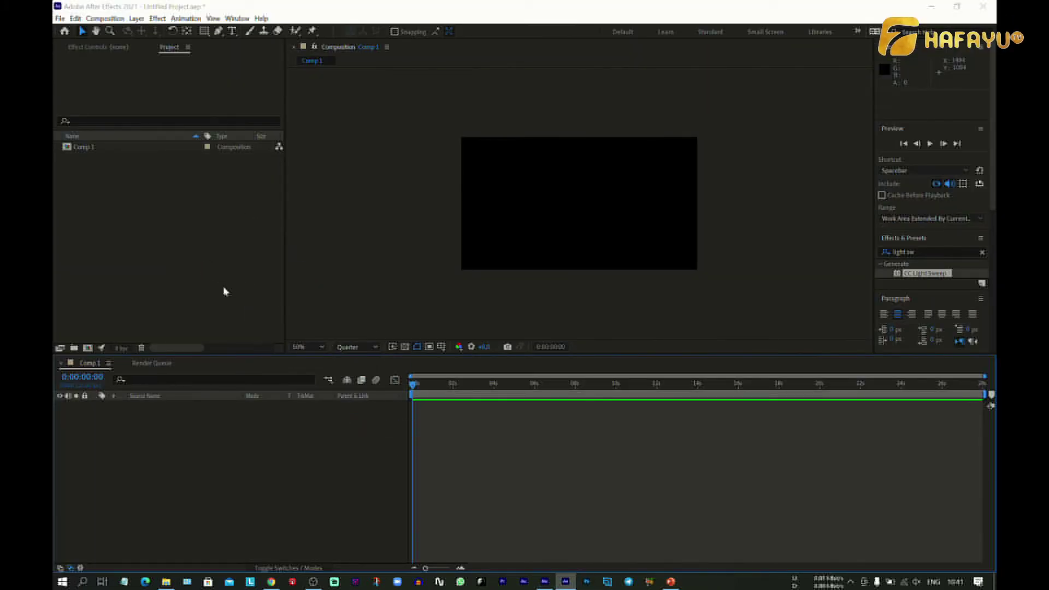
left_click(186, 258)
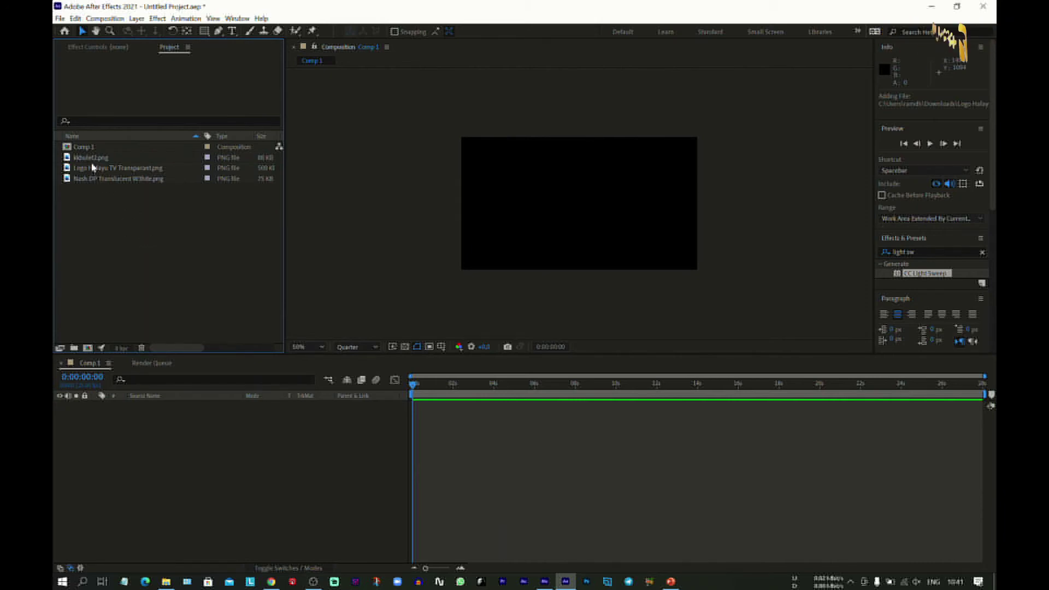
Add the Hafayu logo at about 60% scale, the Nash DP logo, and kkbulet2.png at about 49% scale as layers in Comp 1
left_click_drag(104, 174, 104, 429)
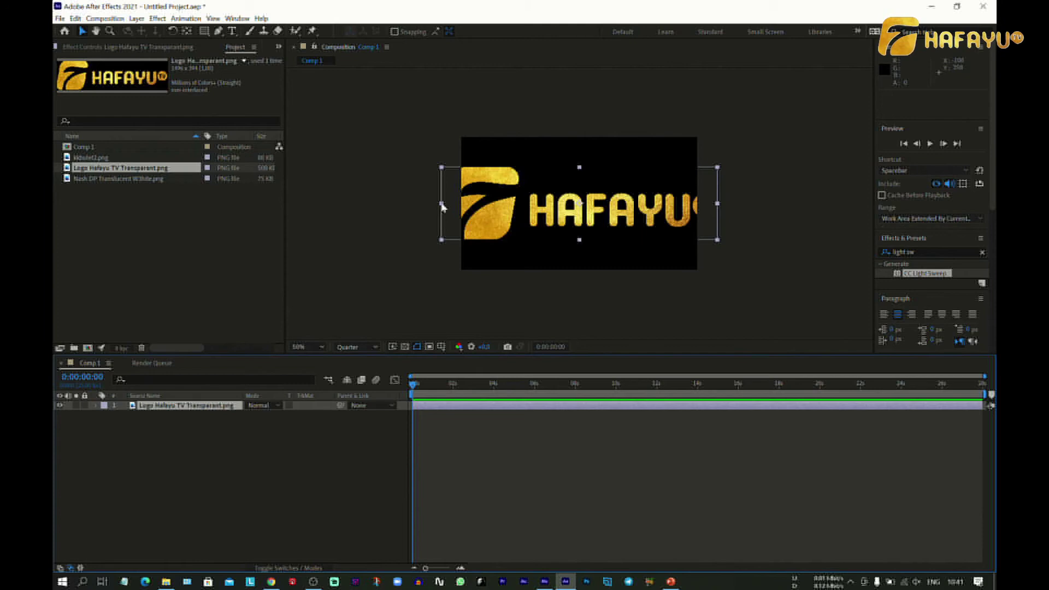
left_click_drag(443, 207, 498, 211)
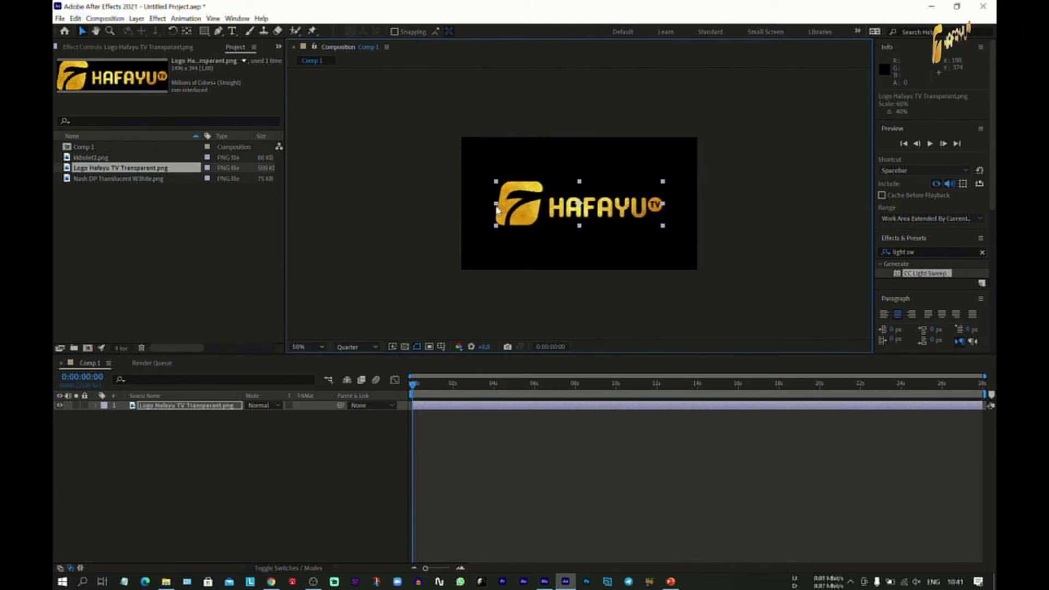
left_click_drag(117, 182, 131, 426)
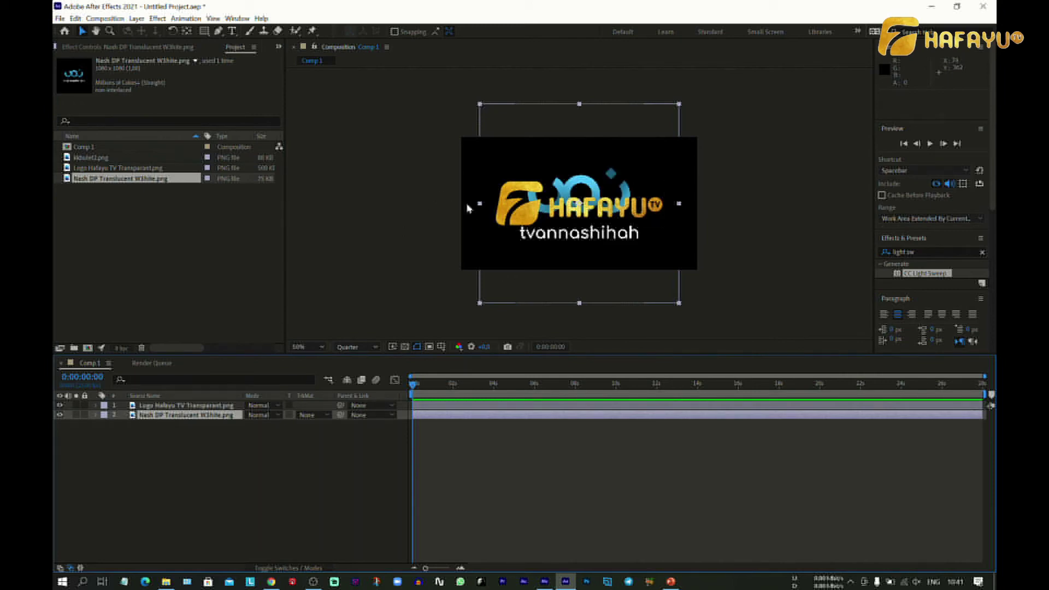
left_click_drag(102, 165, 136, 437)
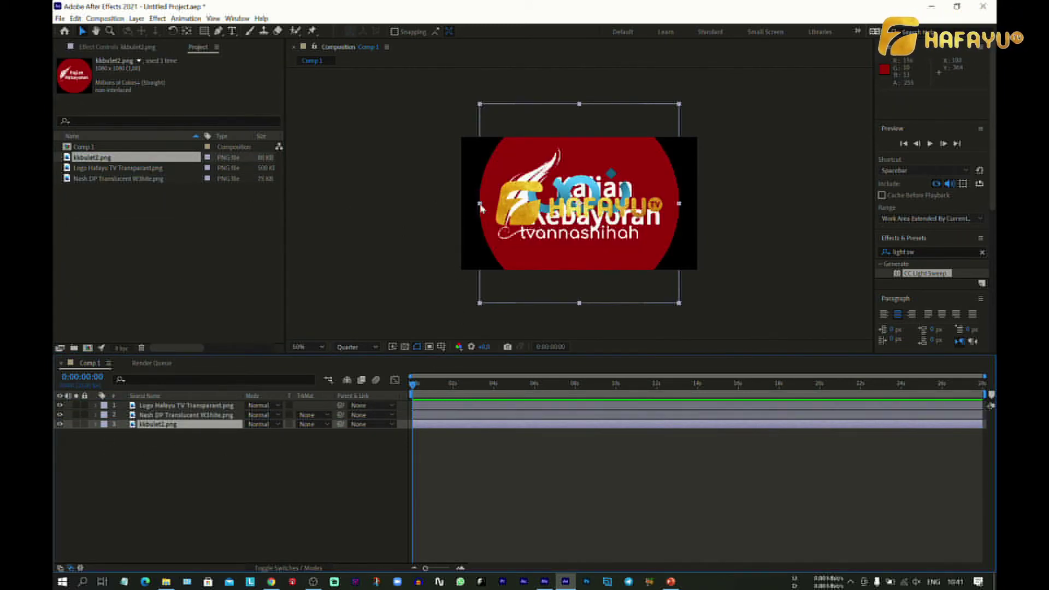
left_click_drag(481, 207, 524, 235)
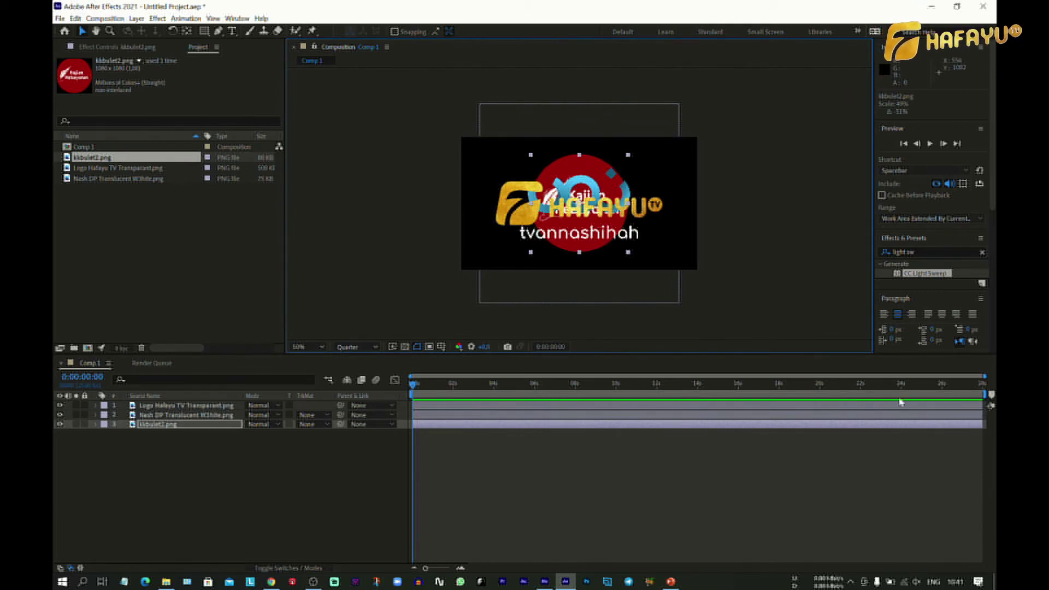
Trim the Nash DP and Hafayu layers to about 18 seconds, and test shifting the Hafayu layer along the timeline and back
left_click_drag(982, 415, 794, 415)
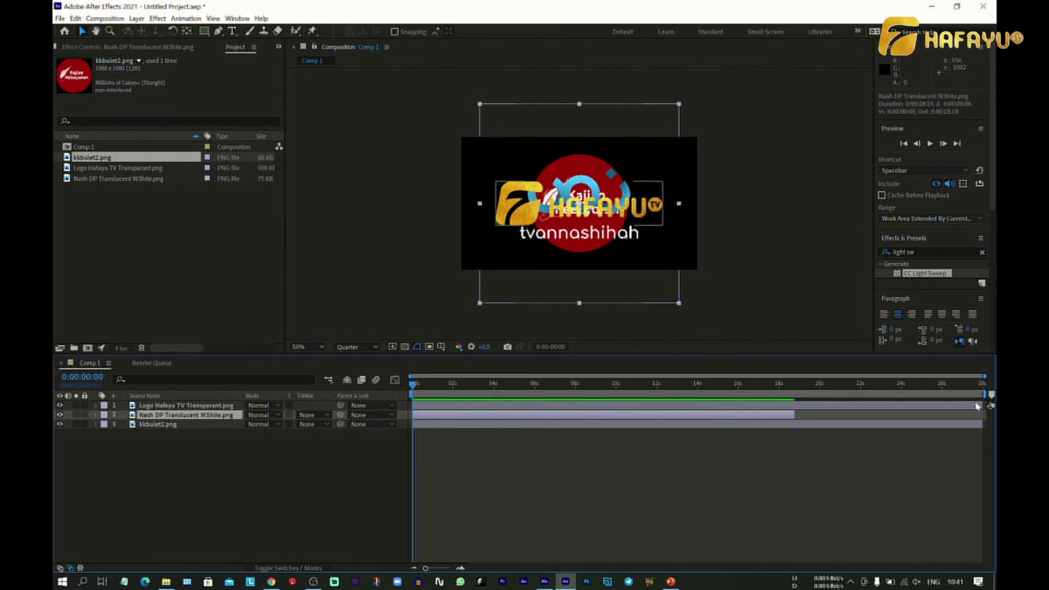
left_click_drag(982, 406, 794, 414)
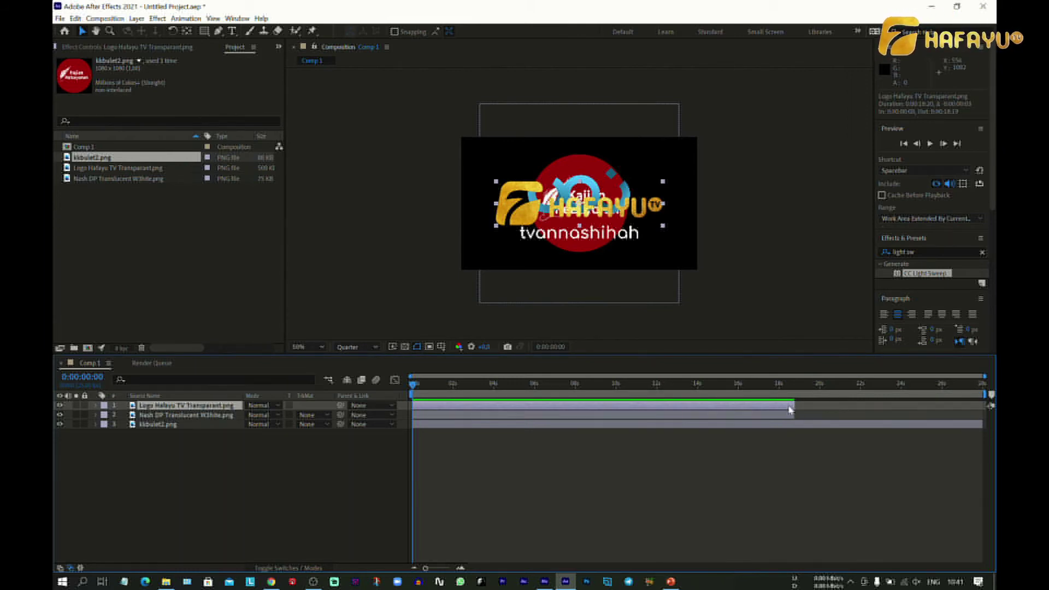
left_click_drag(508, 409, 589, 411)
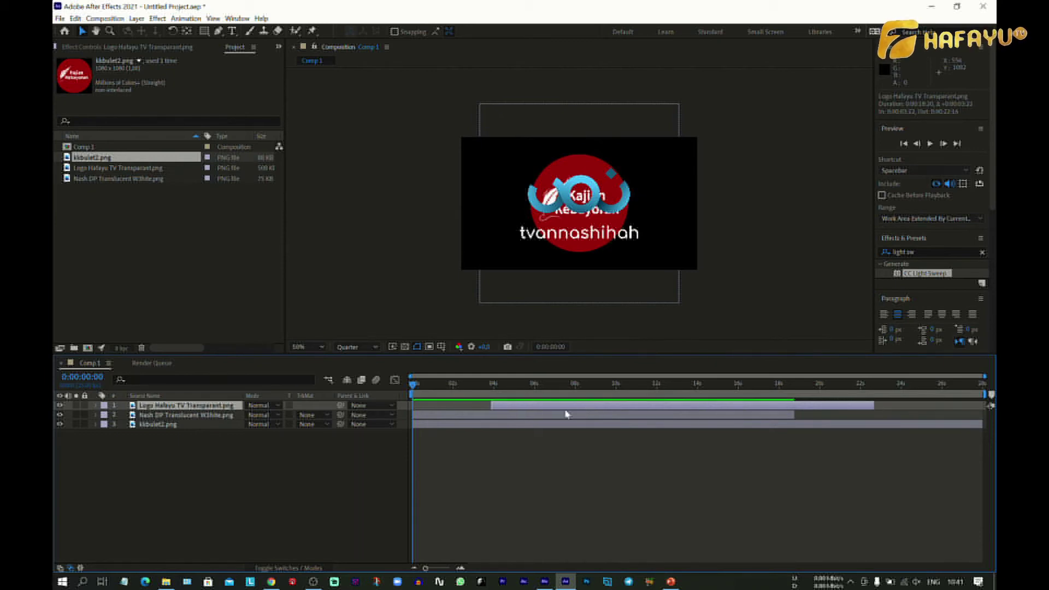
left_click_drag(523, 420, 465, 415)
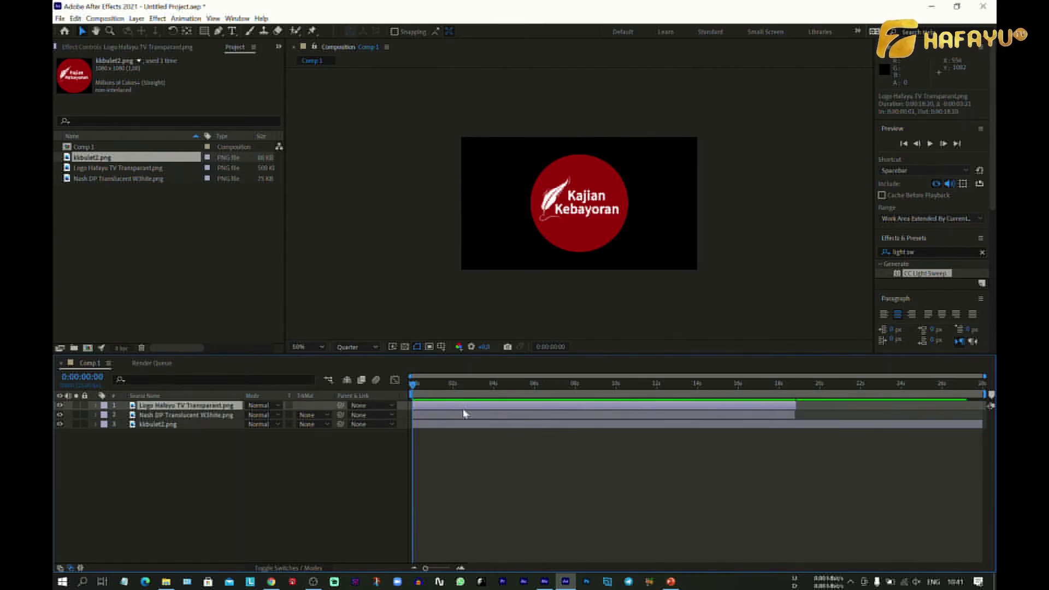
Trim the Hafayu, Nash DP and kkbulet2 layers to about 4 seconds each and arrange them end to end in that order
left_click_drag(795, 407, 544, 421)
left_click_drag(878, 414, 584, 423)
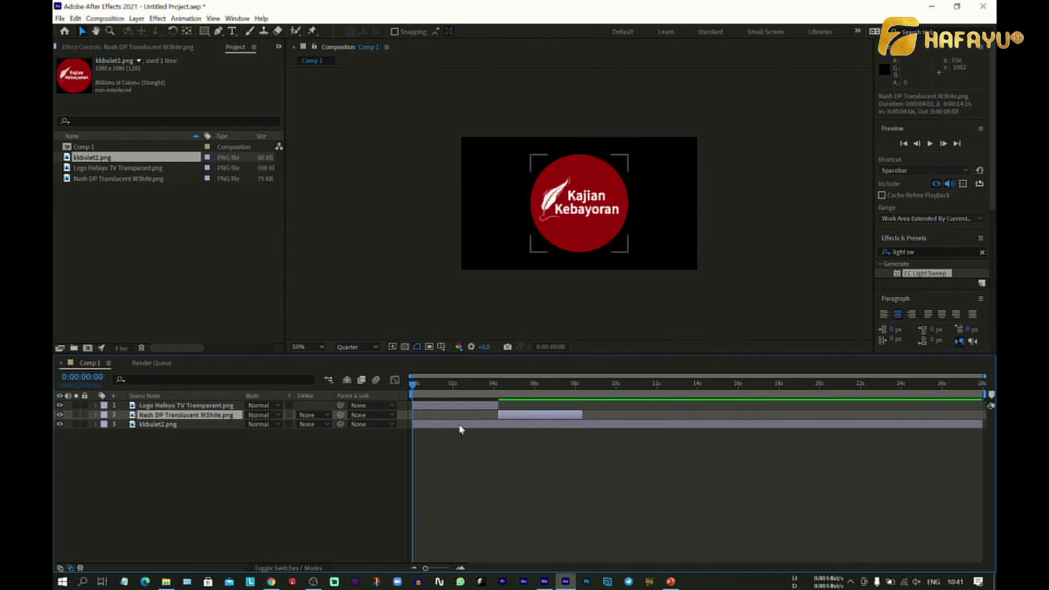
left_click_drag(984, 426, 630, 435)
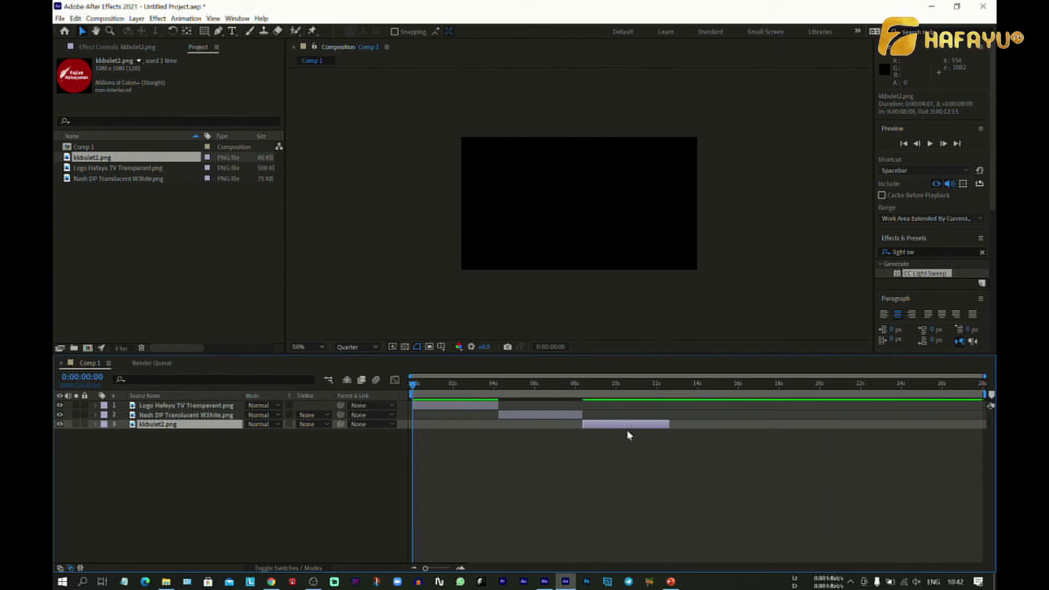
Reveal the Hafayu layer's transform properties and keyframe its Opacity at 0% at 0:00:00:00
left_click(415, 385)
mouse_move(423, 389)
left_mouse_down()
mouse_move(634, 402)
mouse_move(427, 387)
mouse_move(414, 389)
mouse_move(585, 403)
mouse_move(415, 400)
left_mouse_up()
left_click(182, 407)
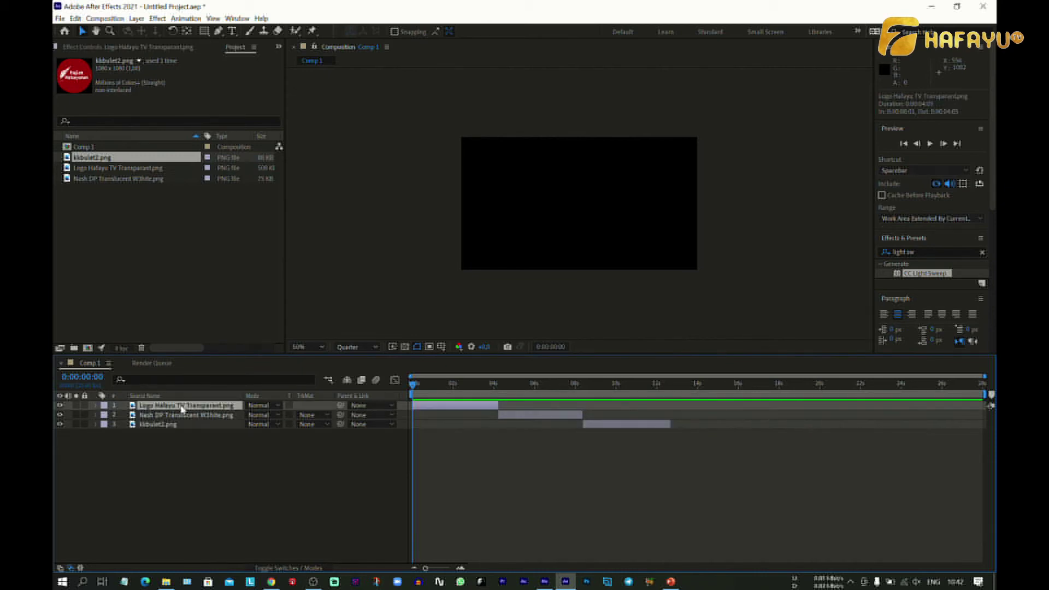
left_click(97, 406)
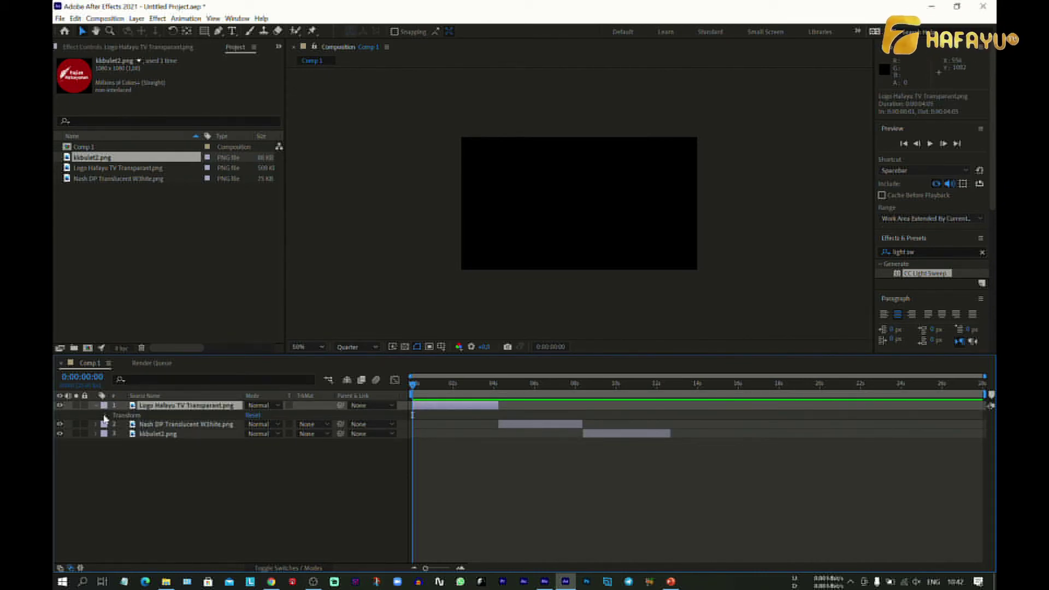
left_click(106, 416)
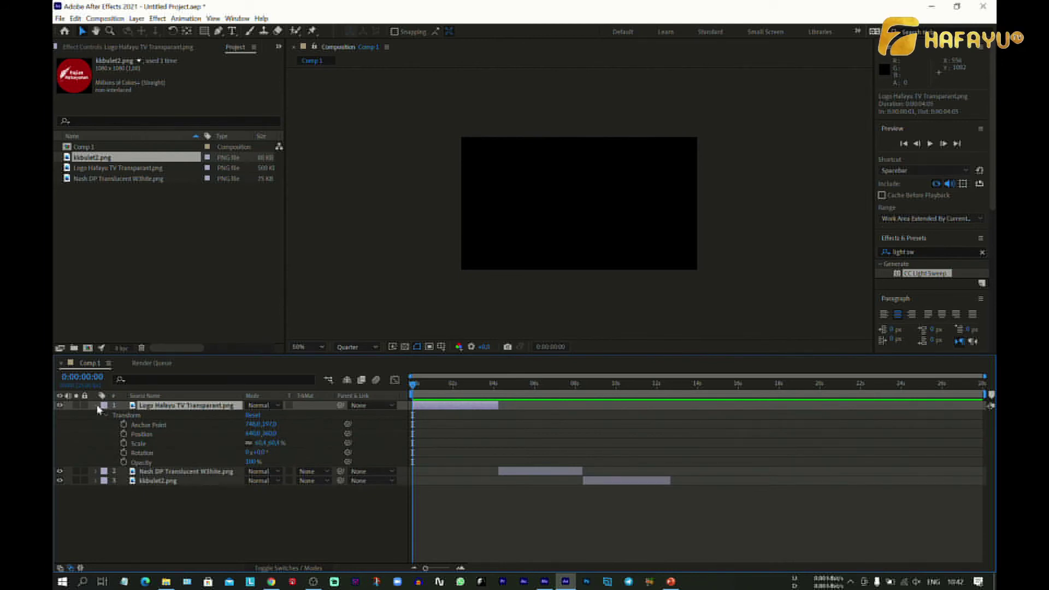
left_click(97, 406)
left_click(97, 407)
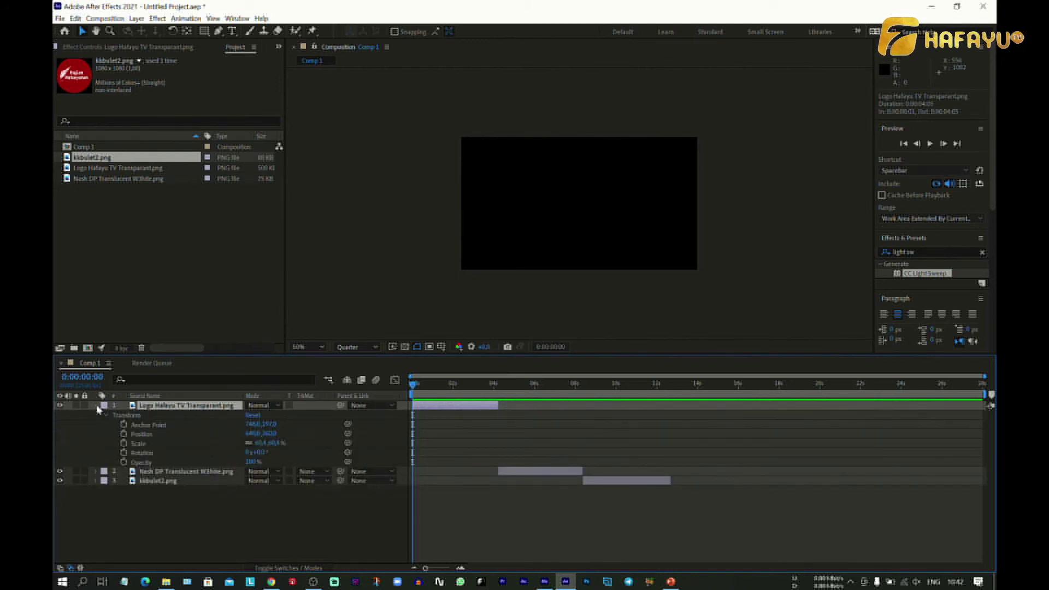
left_click(125, 463)
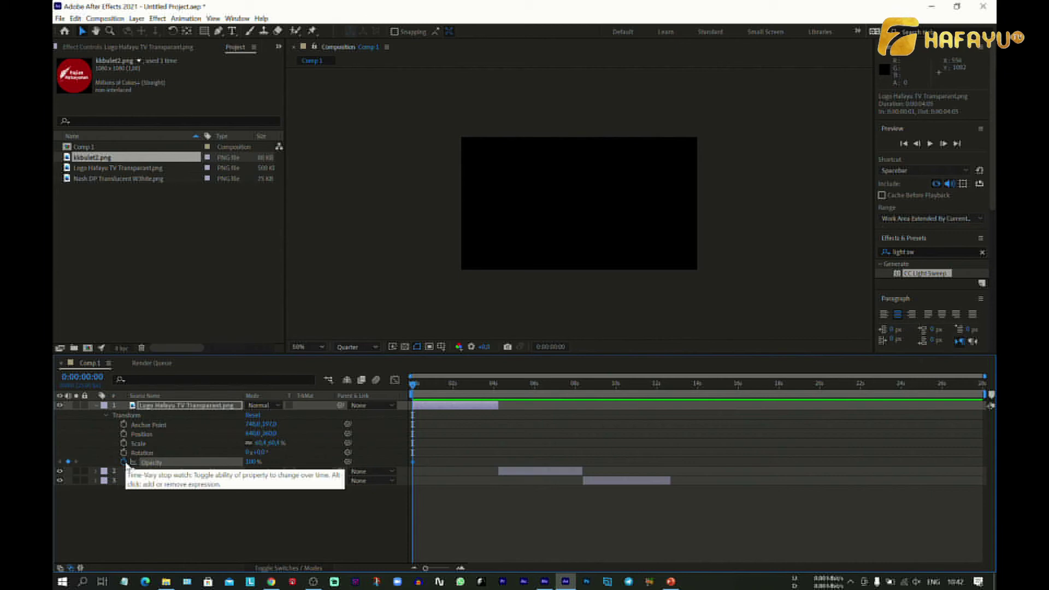
left_click(254, 462)
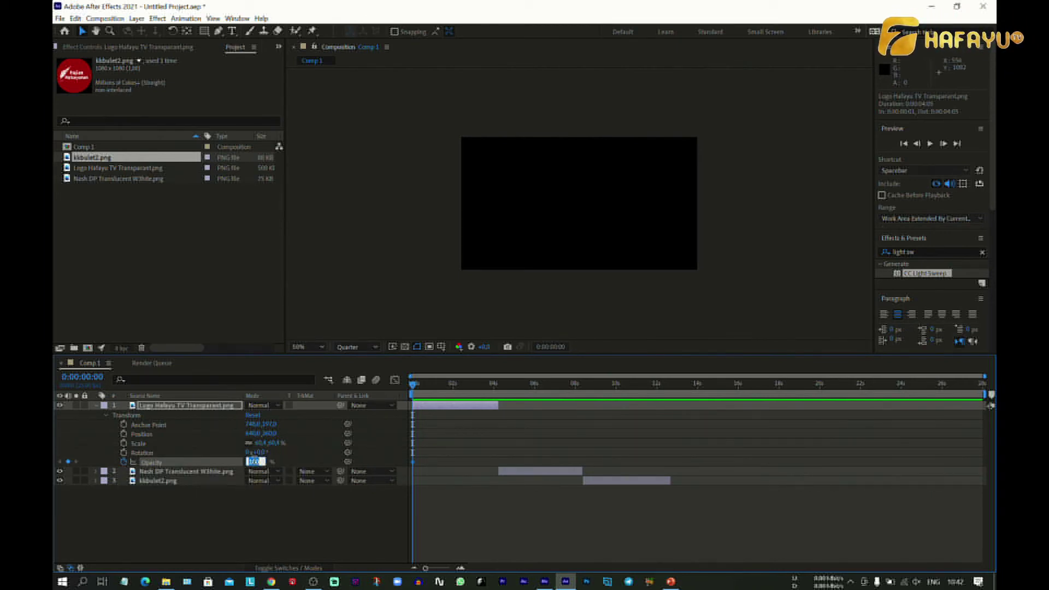
type("0")
key("Return")
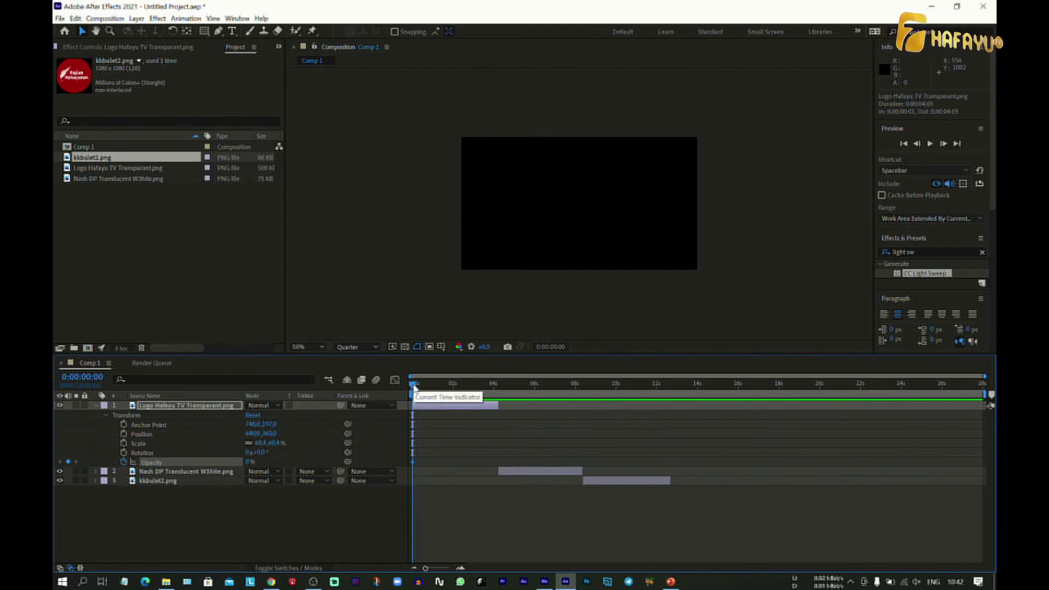
Keyframe the Hafayu layer's Opacity at 100% at 0:00:00:07 and preview the fade-in from the start
left_click_drag(413, 387, 420, 387)
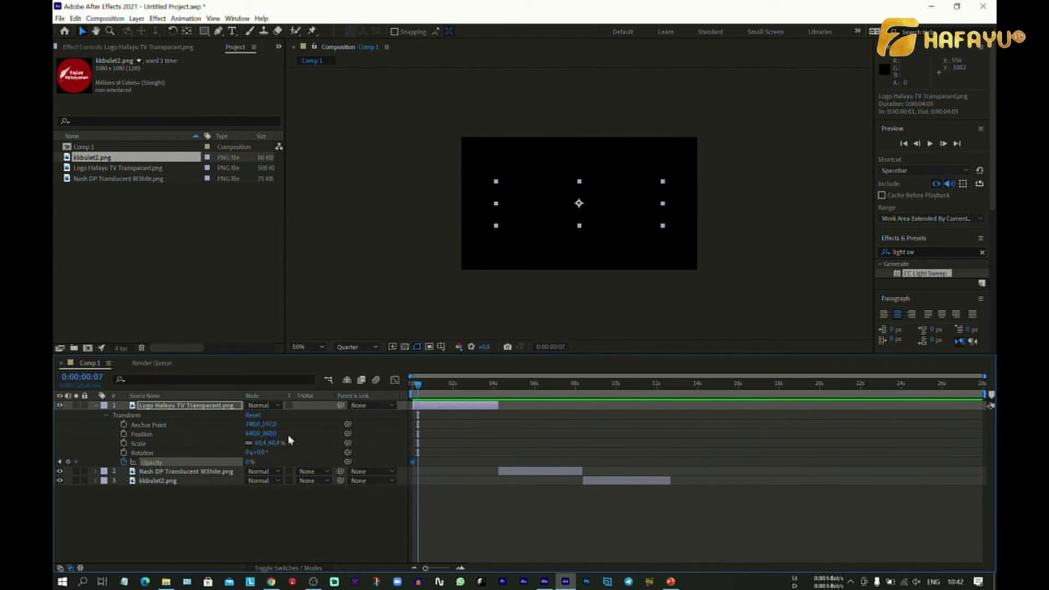
left_click(249, 462)
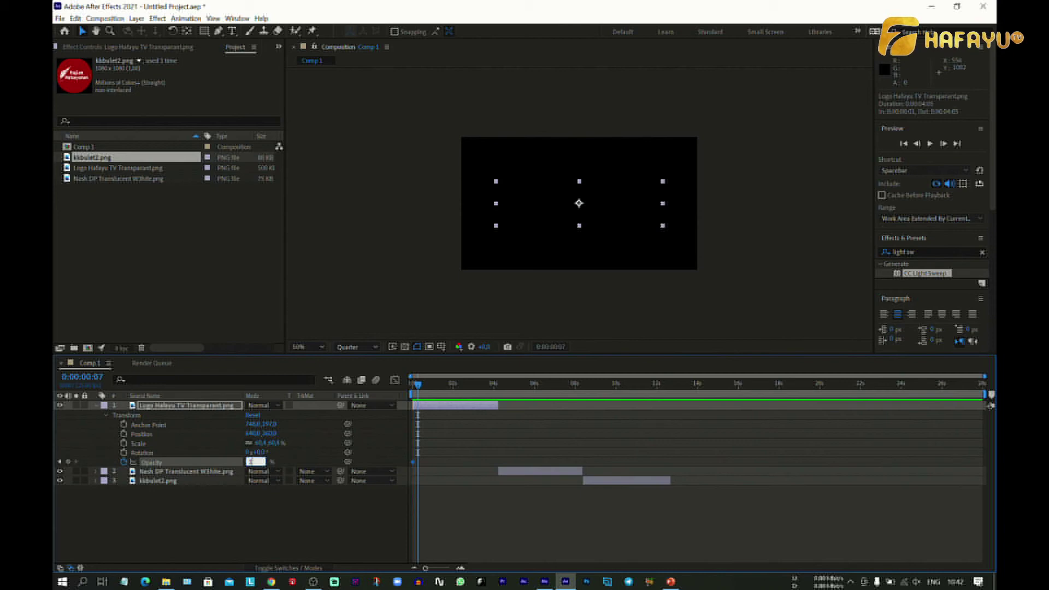
type("100")
key("Return")
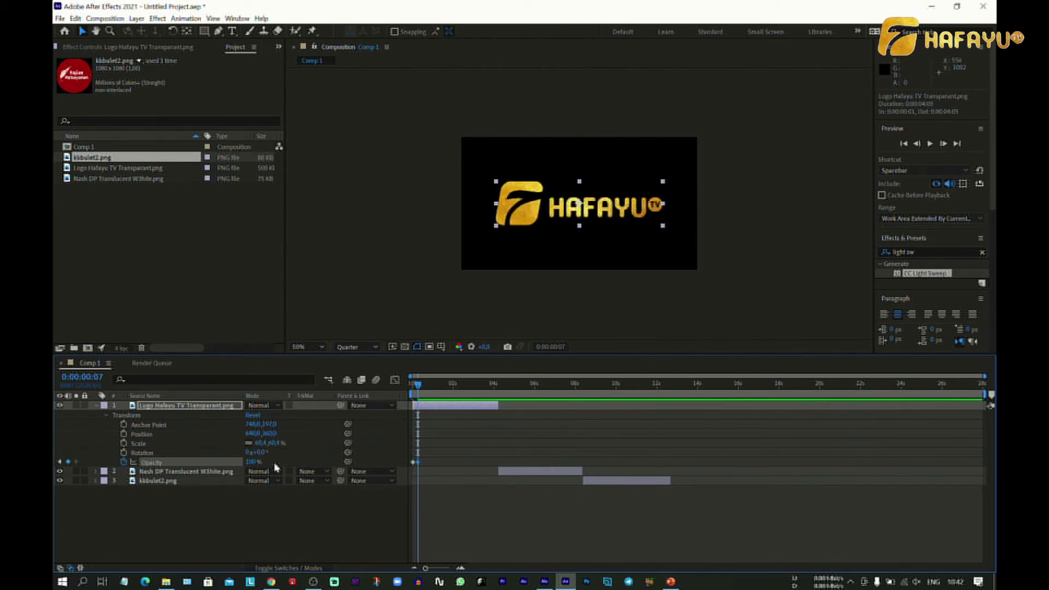
left_click_drag(418, 388, 402, 394)
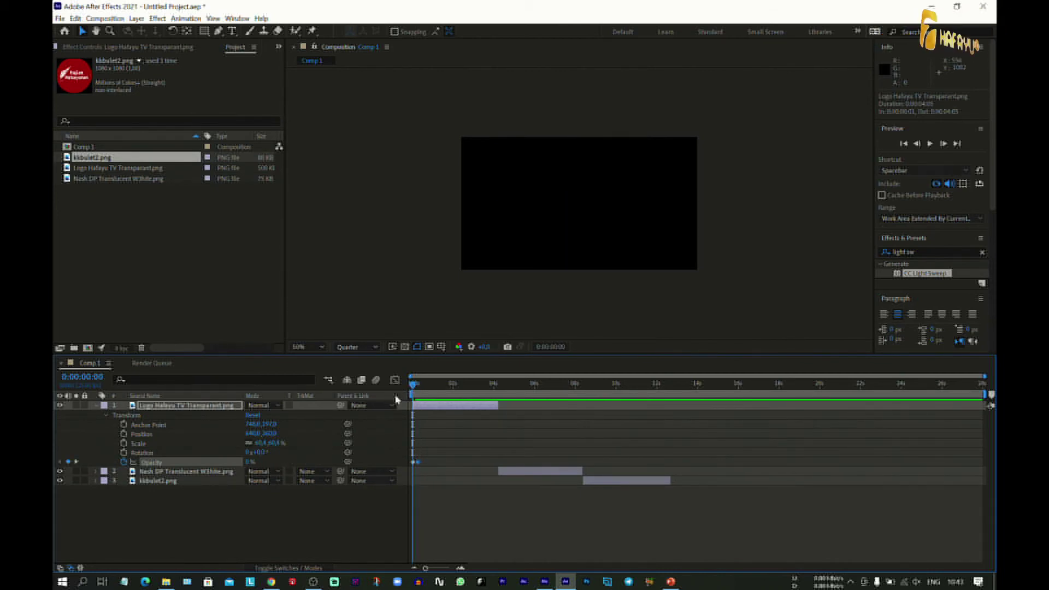
key("space")
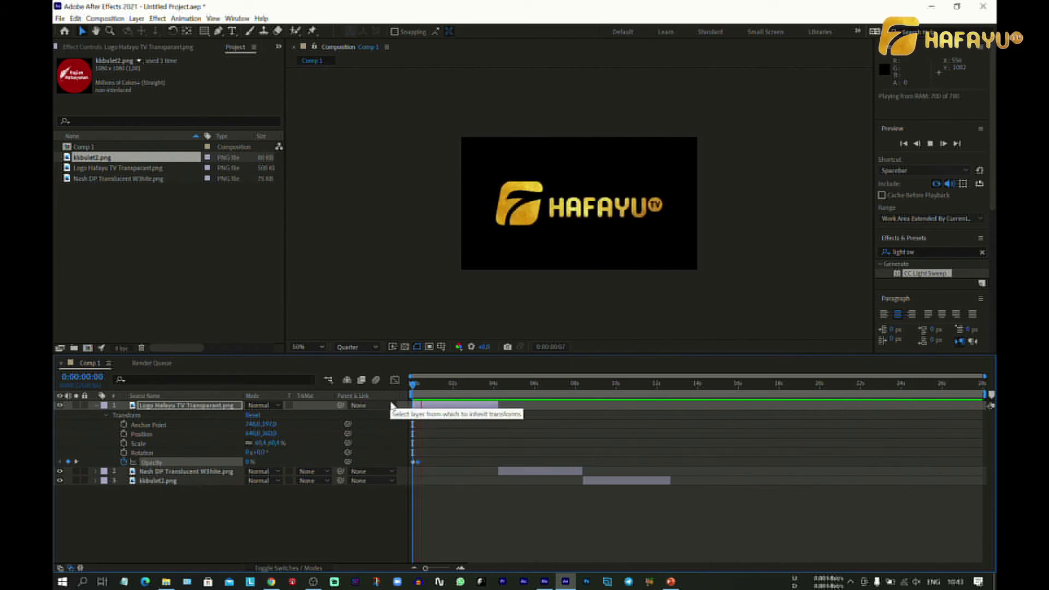
key("space")
Slow the Hafayu fade-in by moving its 100% Opacity keyframe to about 0:00:00:14, and replay it from the start
left_click(419, 462)
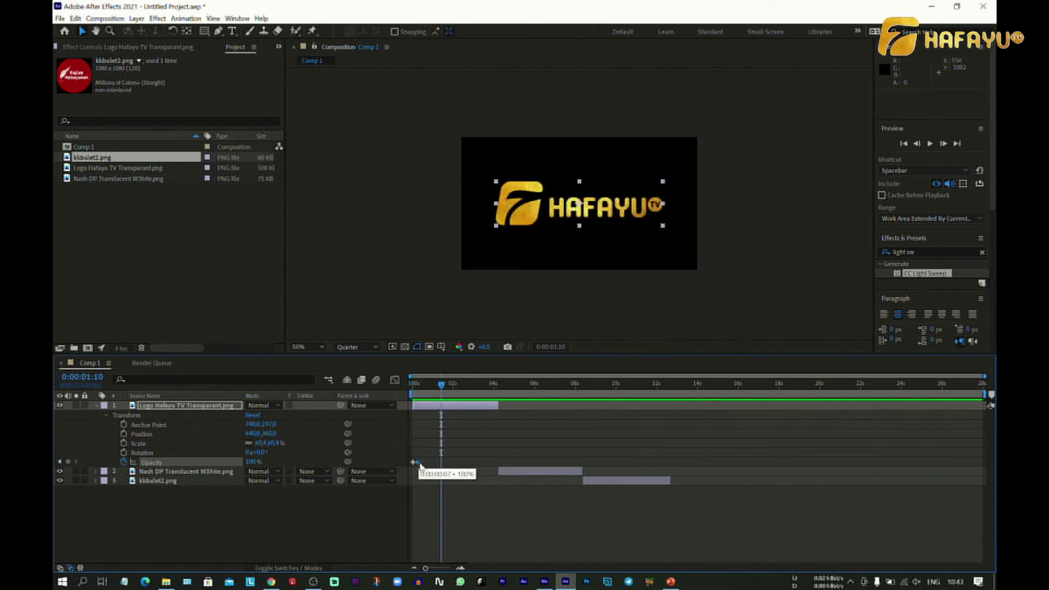
left_click_drag(420, 466, 424, 465)
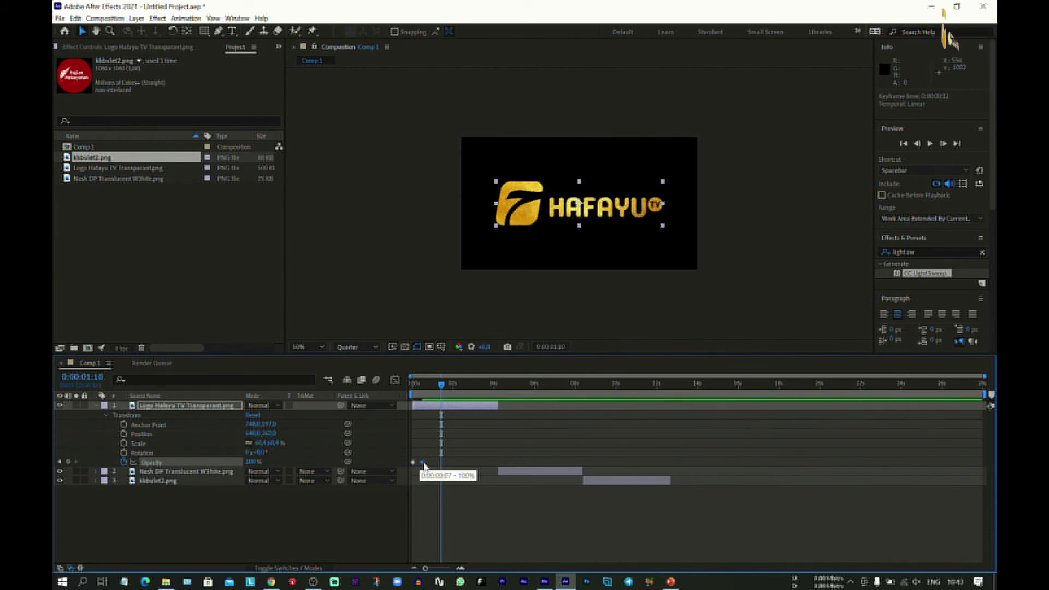
left_click_drag(425, 389, 407, 389)
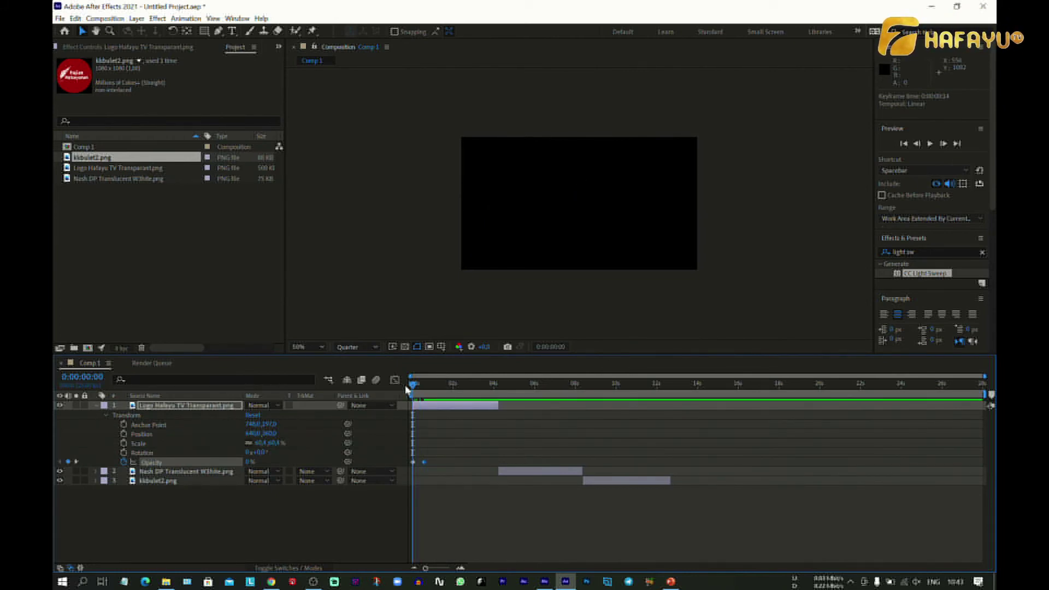
key("space")
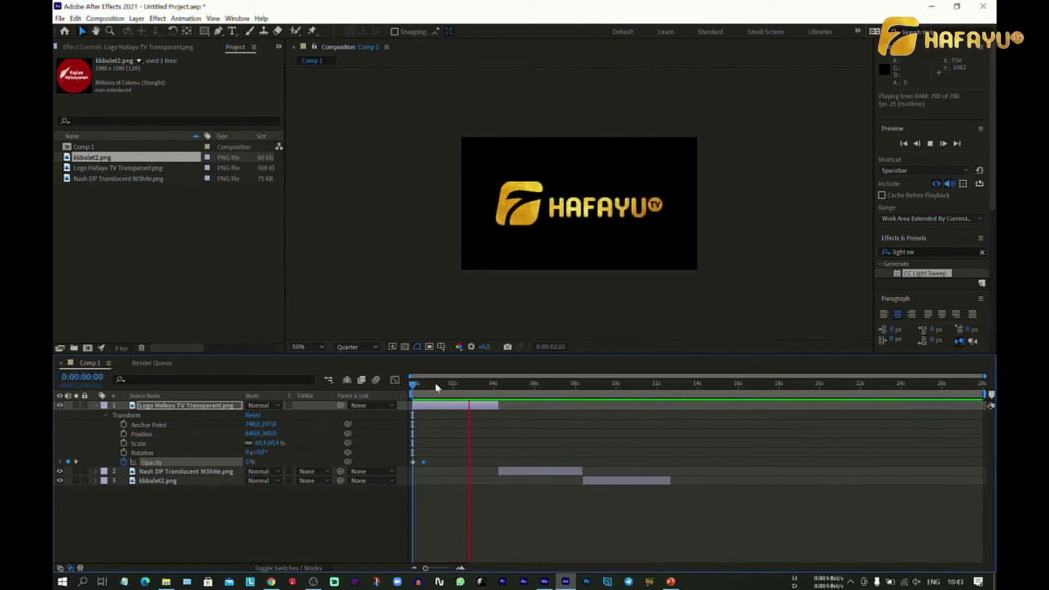
Fade out the Hafayu logo with Opacity keyframes of 100% at 0:00:03:12 and 0% at 0:00:04:03, and preview the result
left_click(483, 385)
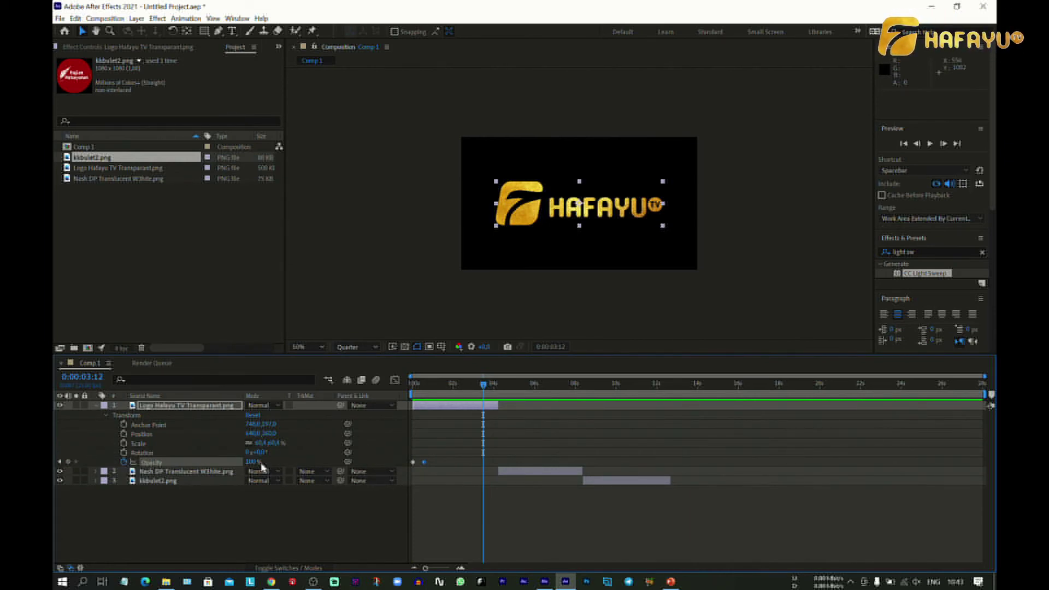
left_click(68, 463)
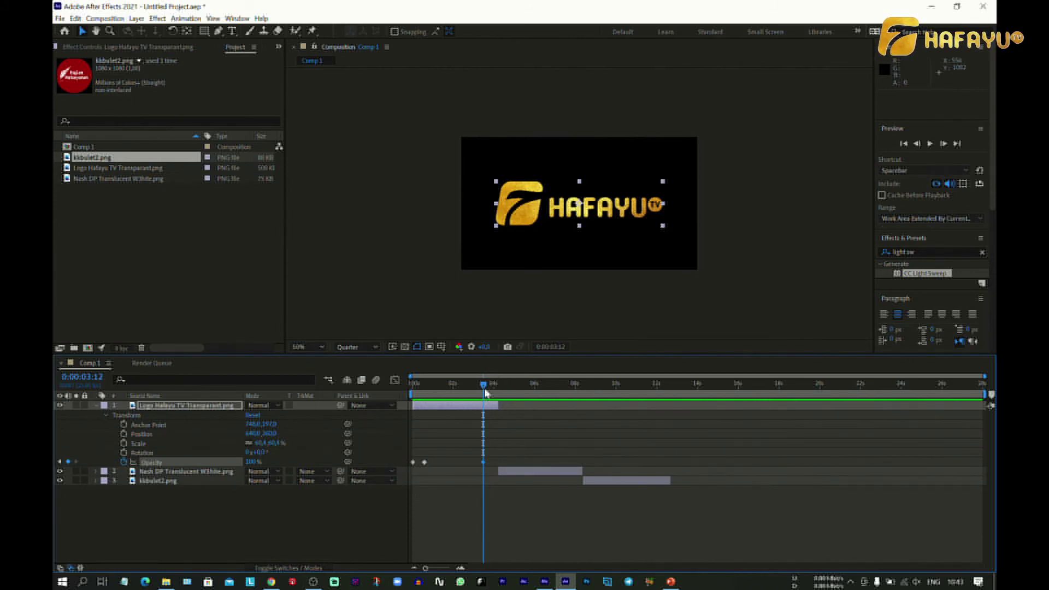
left_click_drag(487, 388, 498, 388)
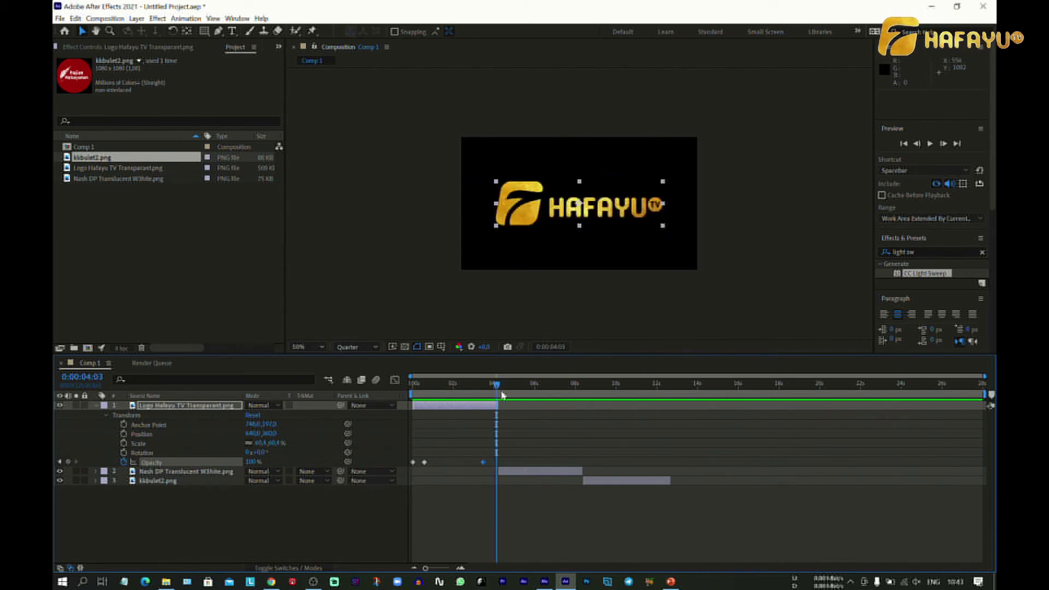
left_click(253, 462)
type("0")
key("Return")
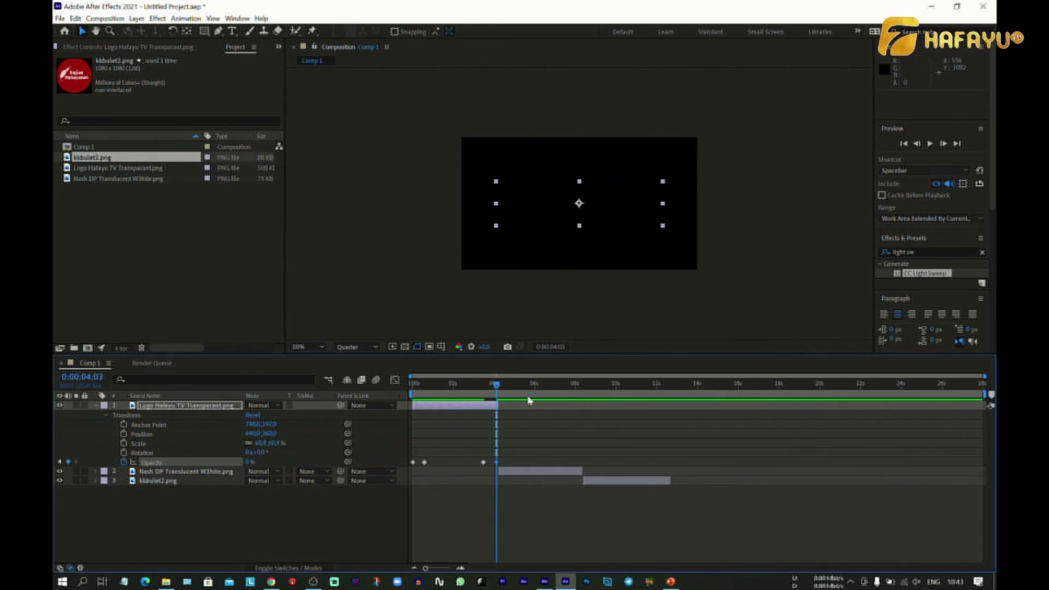
left_click_drag(485, 389, 401, 395)
key("space")
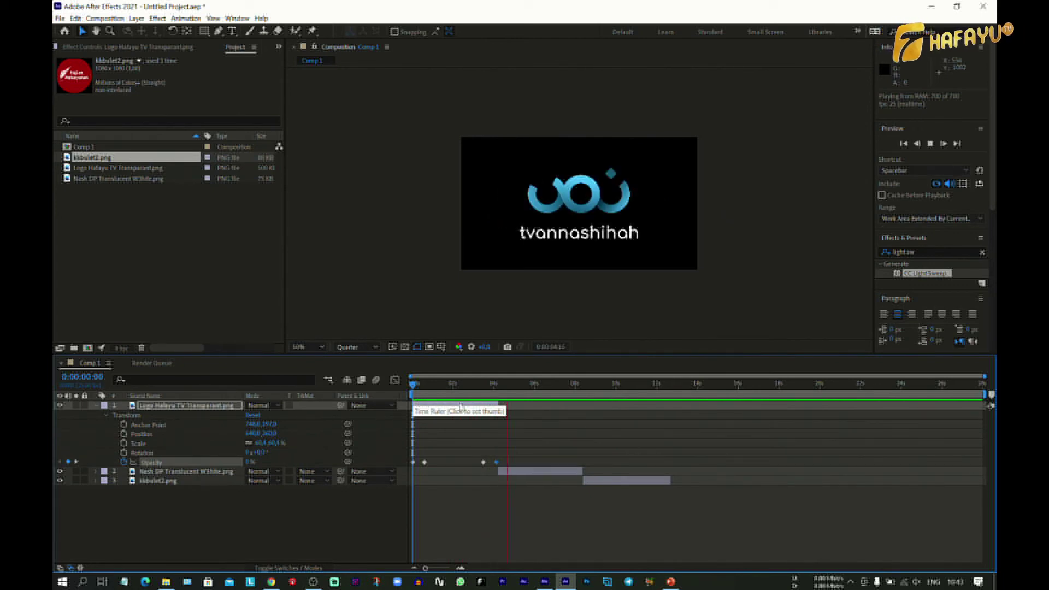
key("space")
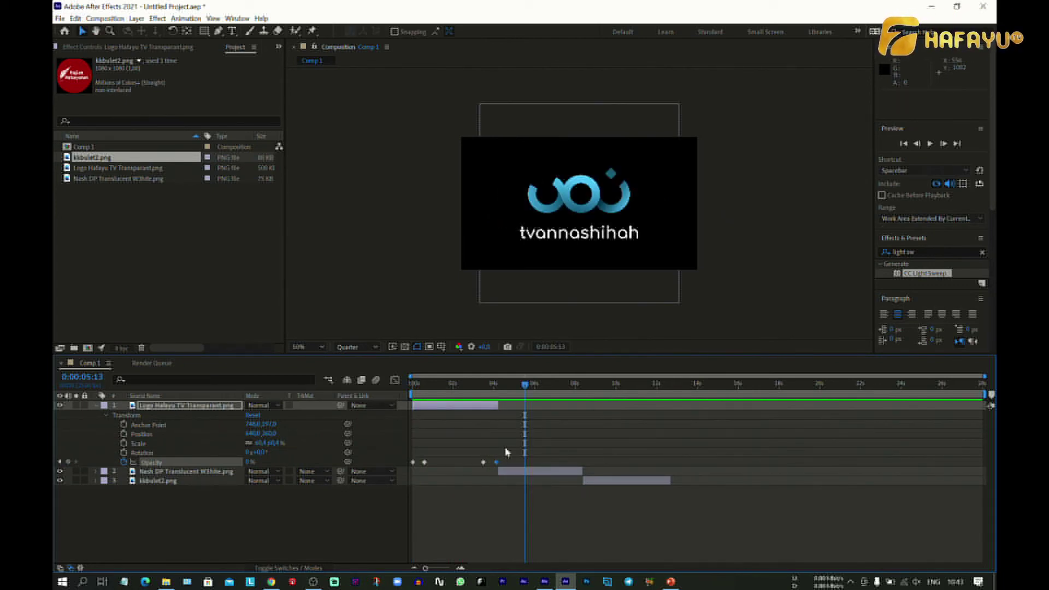
Copy all four Opacity keyframes of the Hafayu layer and paste them onto the Nash DP layer at 0:00:05:13
left_click(97, 406)
left_click(97, 406)
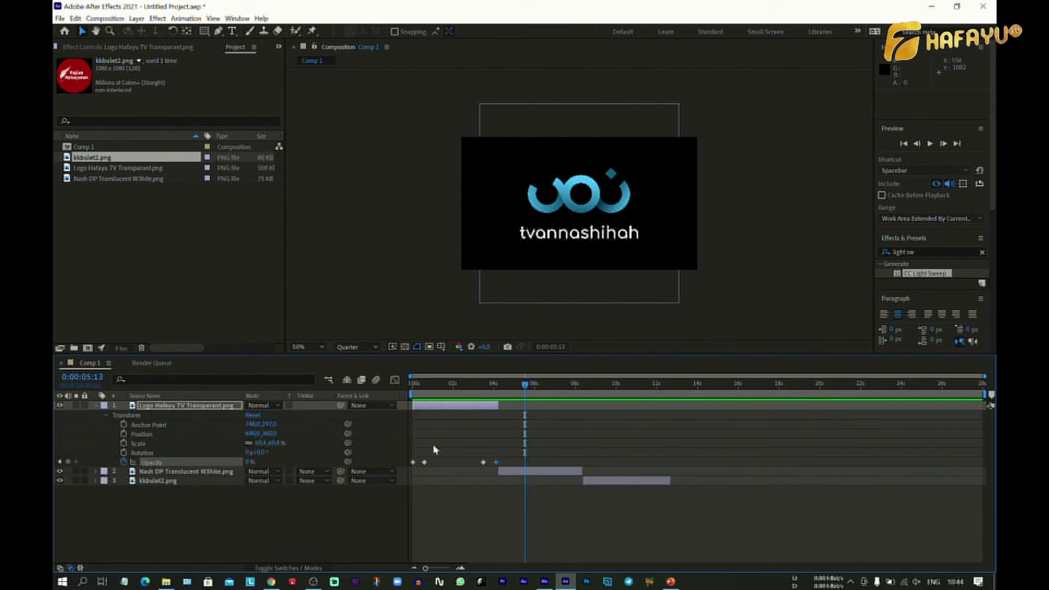
left_click(508, 462)
left_click_drag(458, 464, 417, 464)
key("ctrl+c")
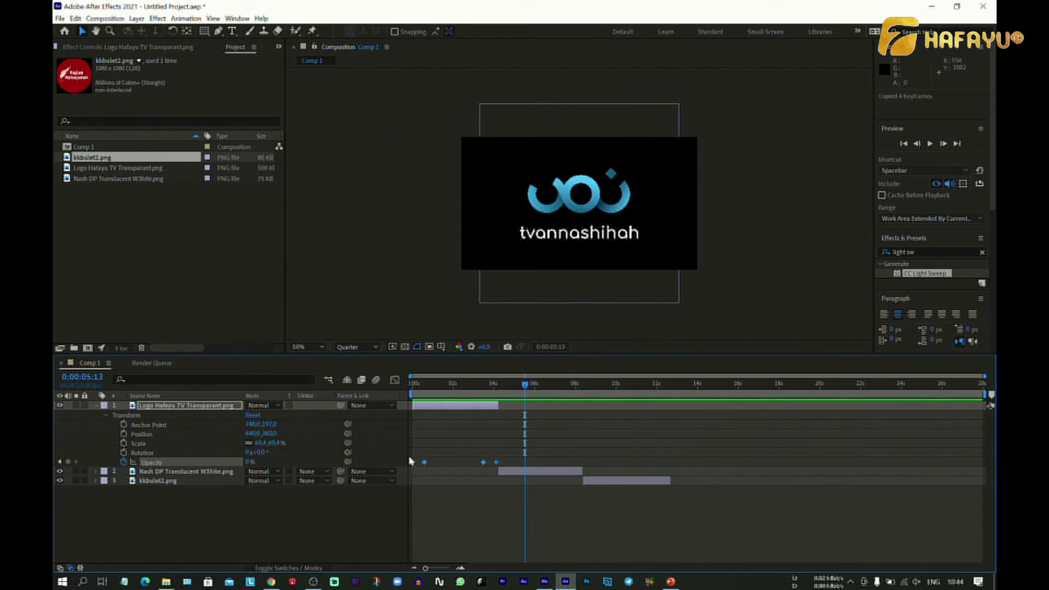
left_click(209, 474)
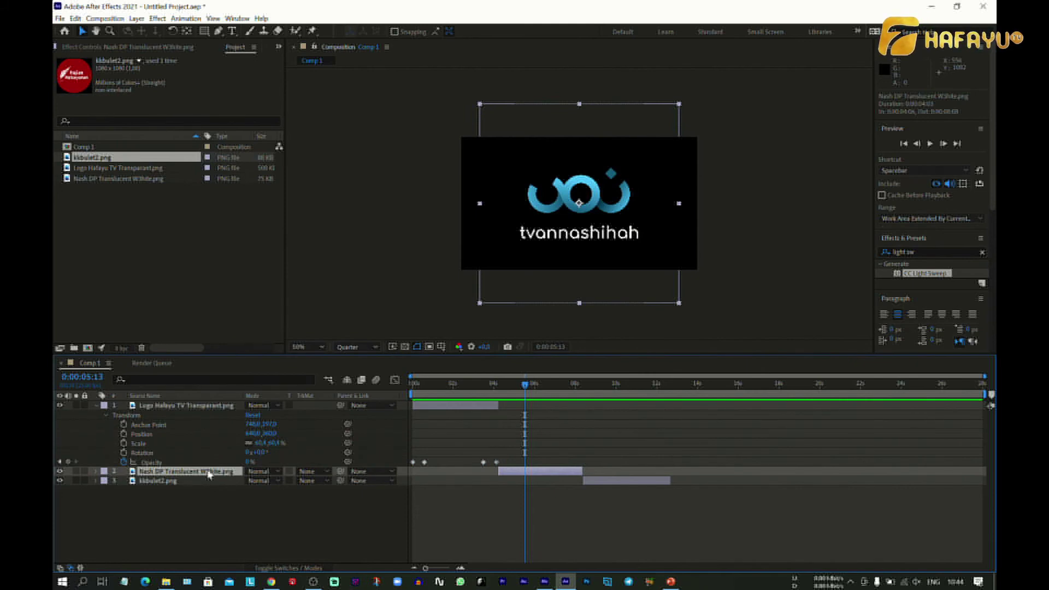
key("ctrl+v")
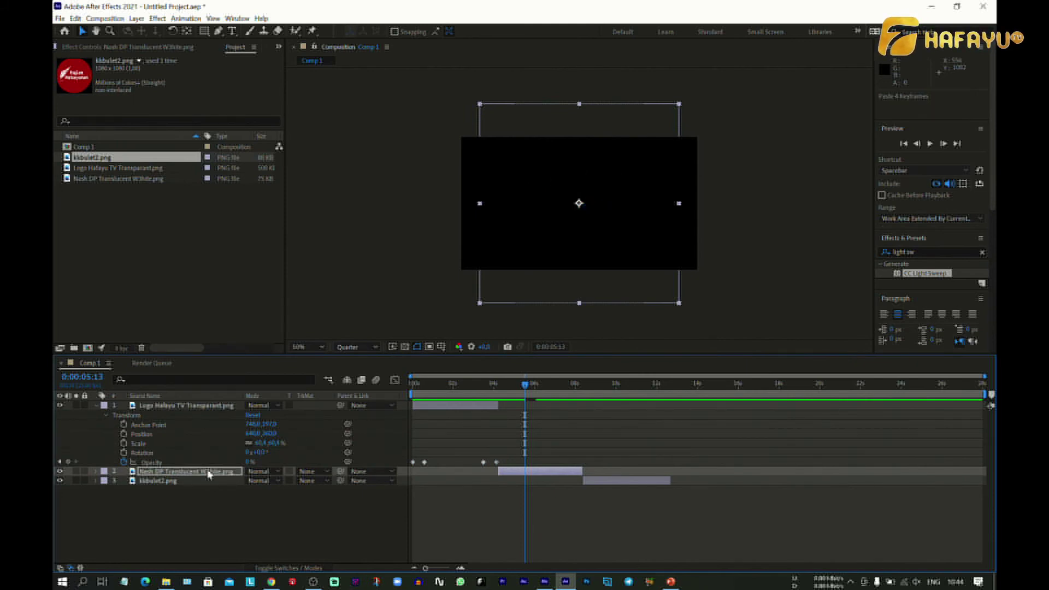
Reveal the Nash DP layer's Opacity keyframes and shift them together to begin at the layer's start, about 0:00:04:06
left_click(98, 473)
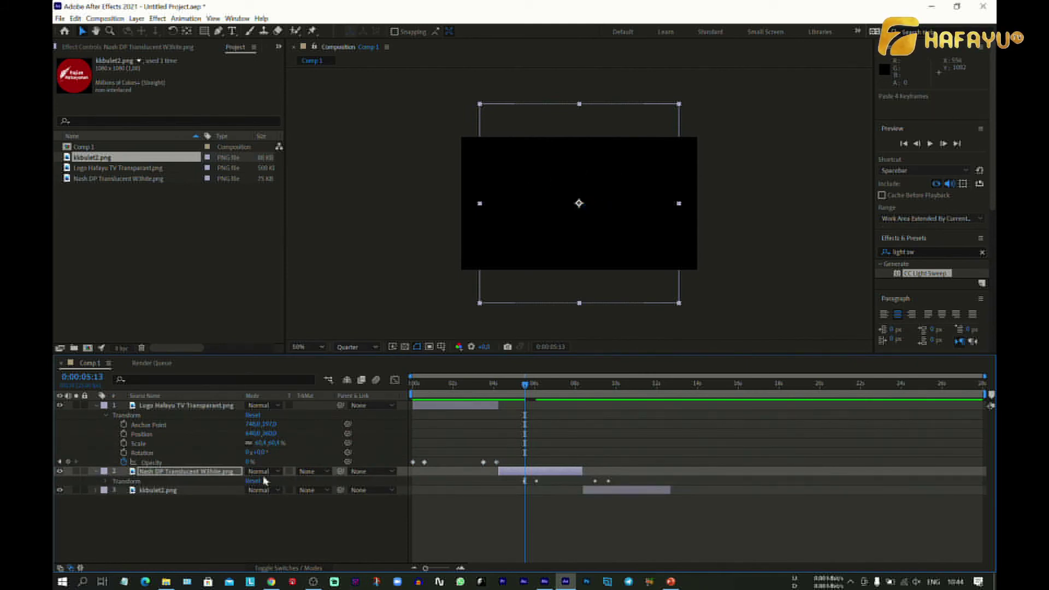
left_click(108, 482)
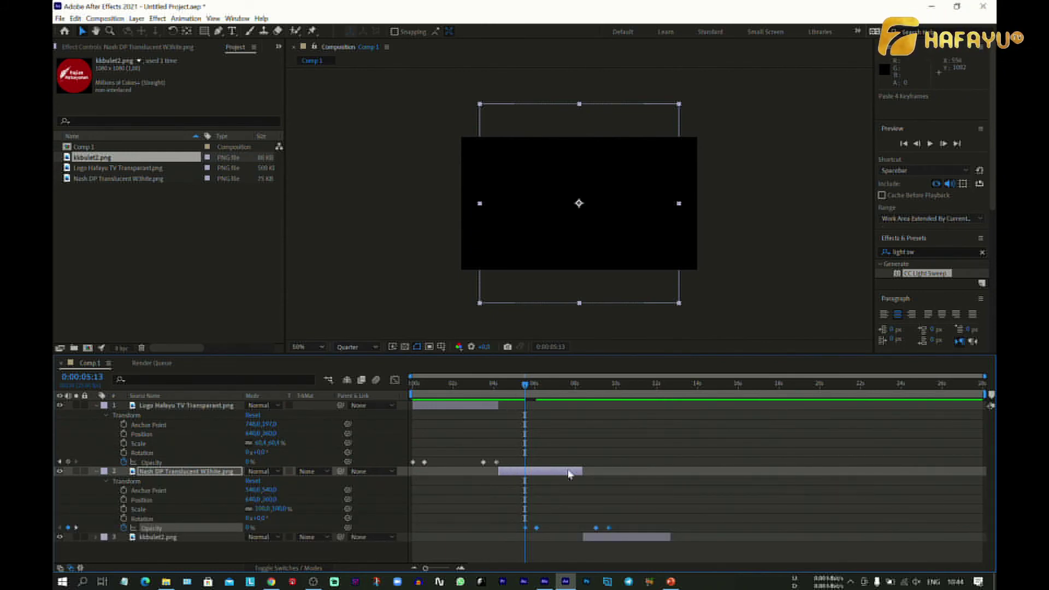
left_click_drag(645, 518, 502, 530)
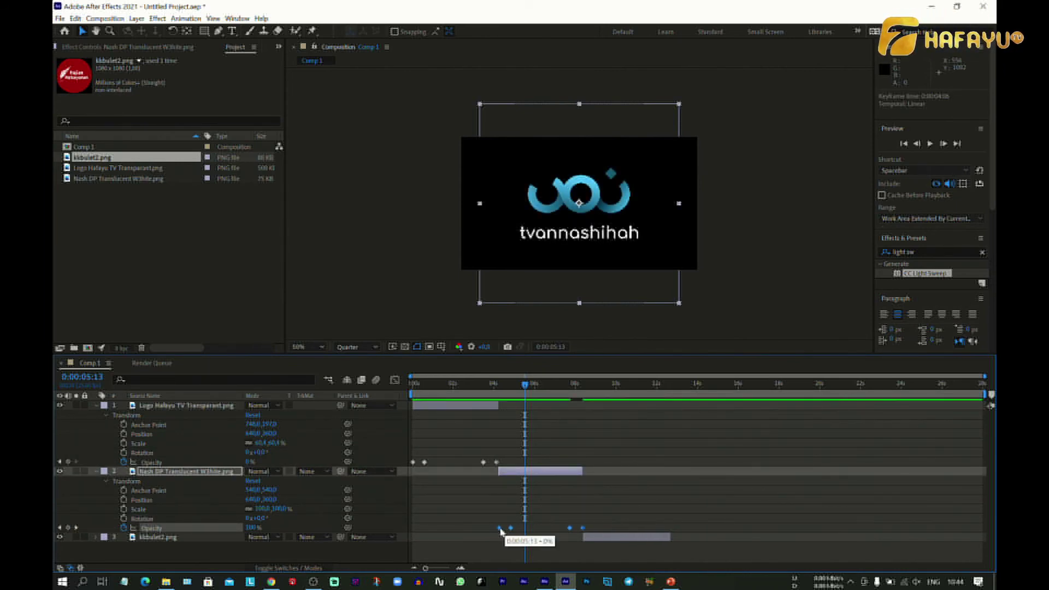
Preview the composition from 0:00:00:00 through the Nash DP logo's fade-in, and stop playback at about 0:00:06:24
left_click_drag(440, 383, 410, 392)
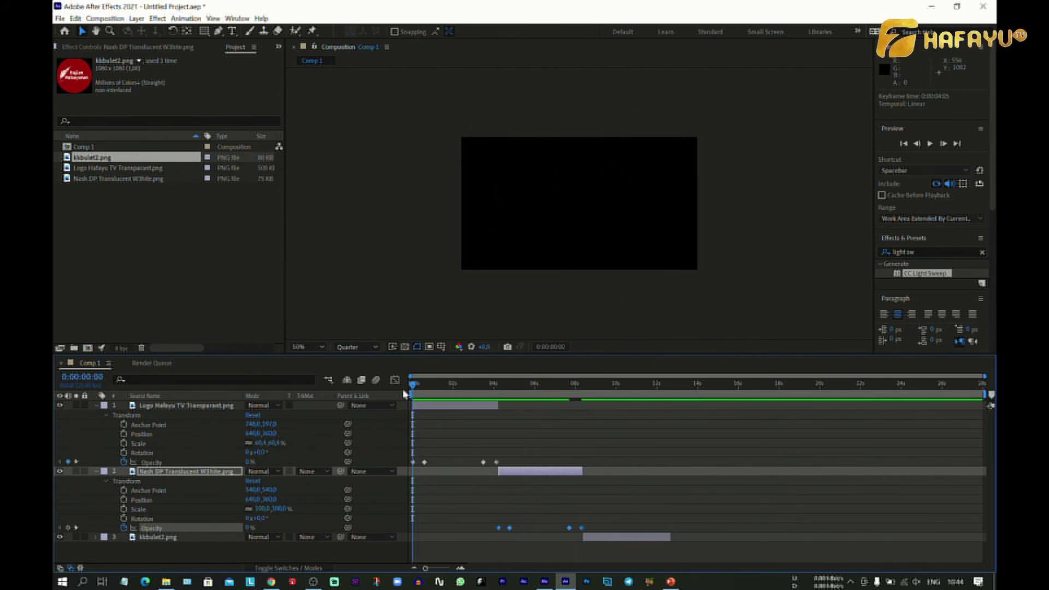
key("space")
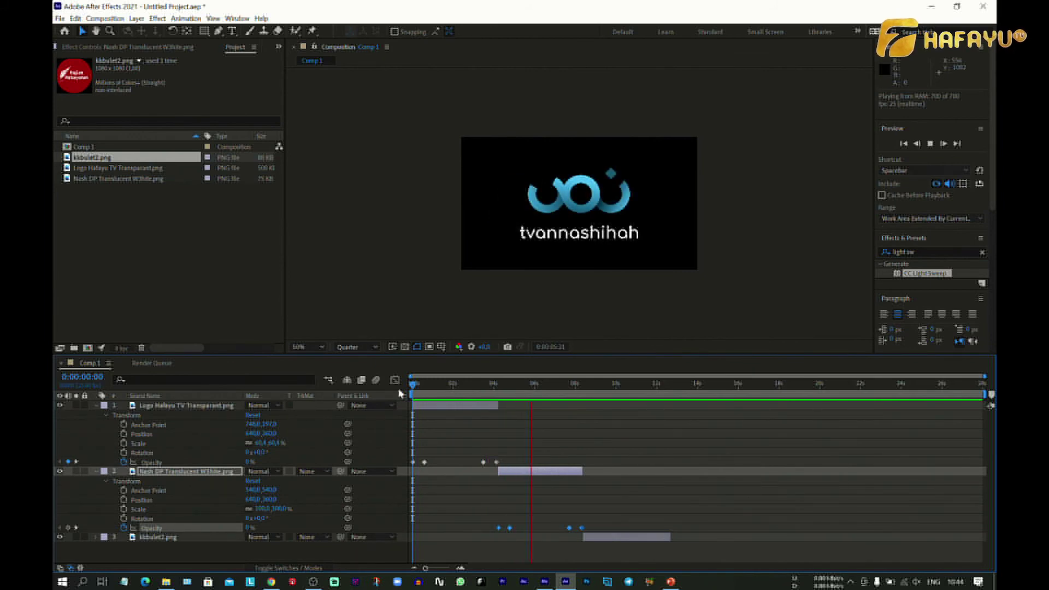
key("space")
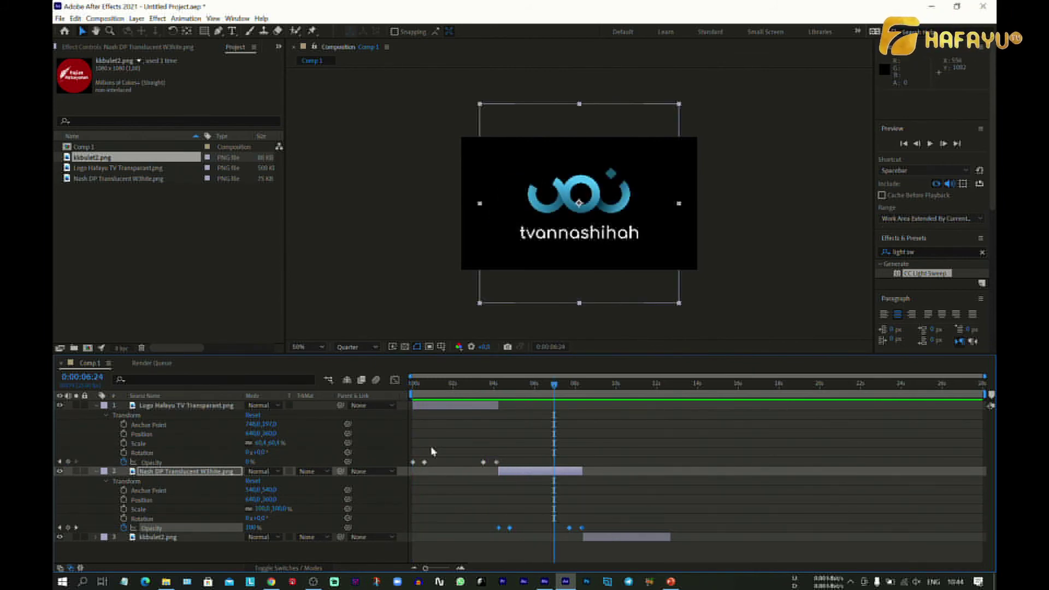
Paste the four Opacity keyframes onto the kkbulet2.png layer and shift them together to begin at the layer's start, about 0:00:08:07
left_click(632, 541)
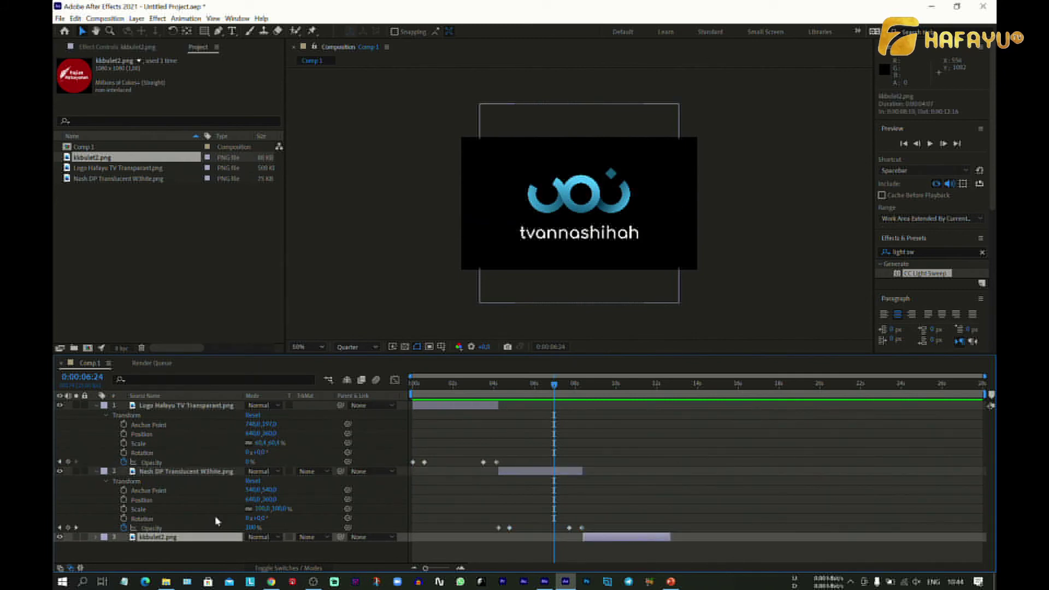
key("ctrl+v")
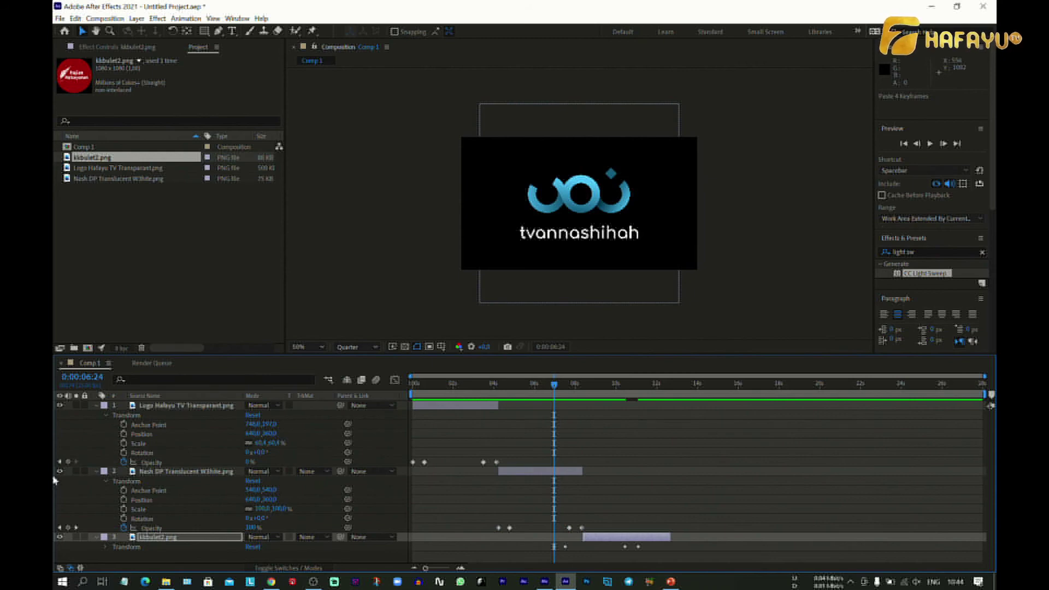
left_click(106, 547)
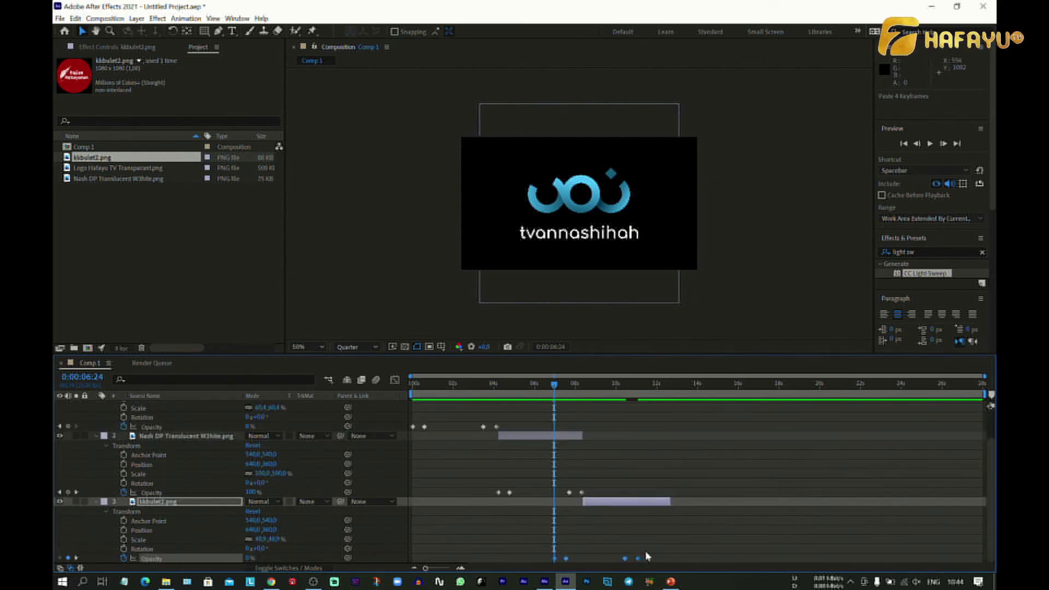
left_click_drag(651, 548, 583, 563)
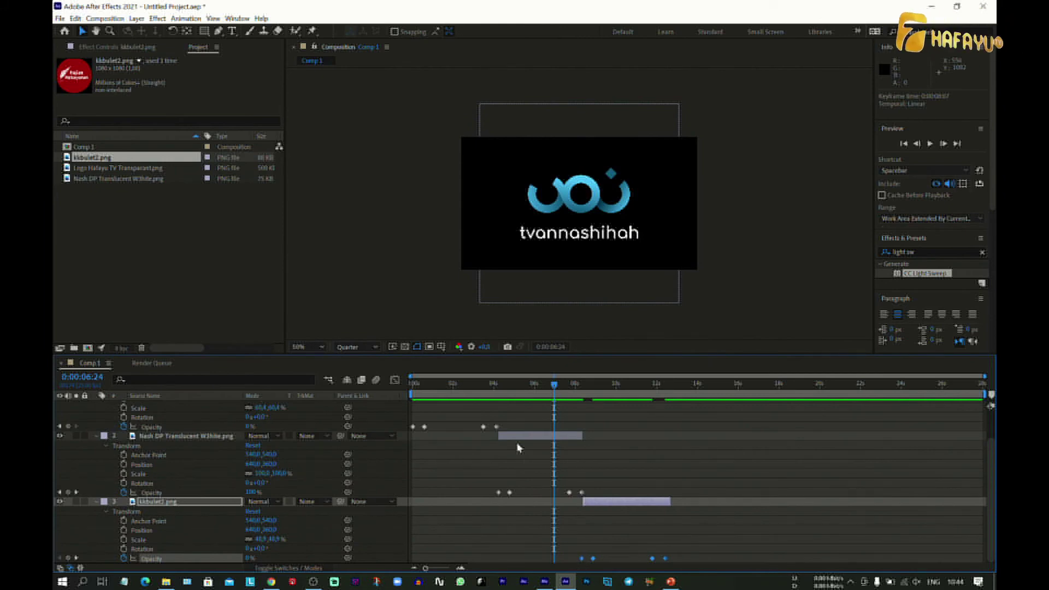
Shorten the work area to end where the kkbulet2.png layer ends, and preview from about 0:00:06:20
left_click(541, 389)
left_click(551, 389)
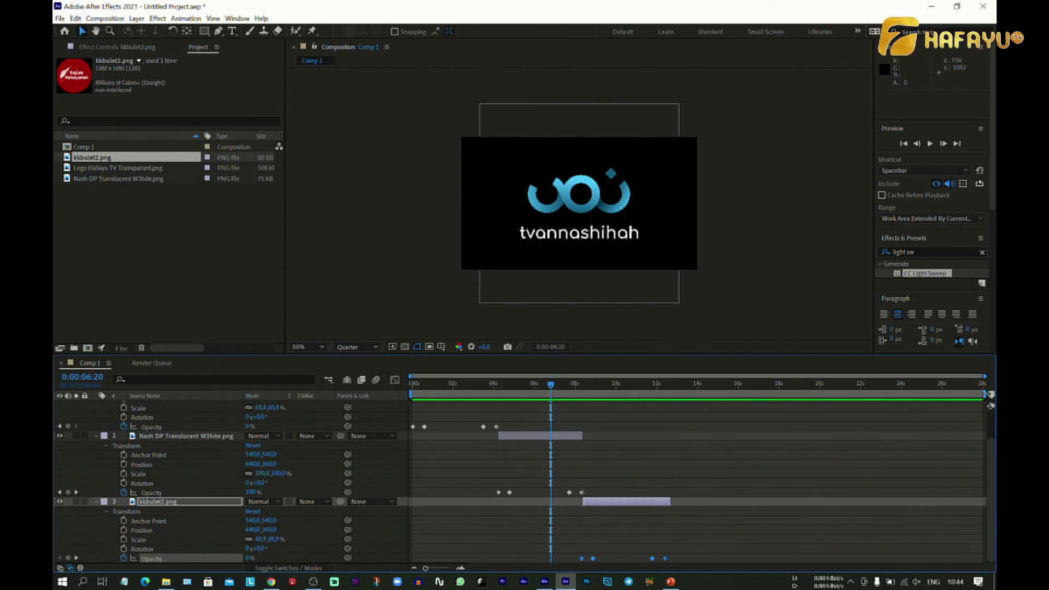
left_click_drag(987, 393, 676, 443)
key("space")
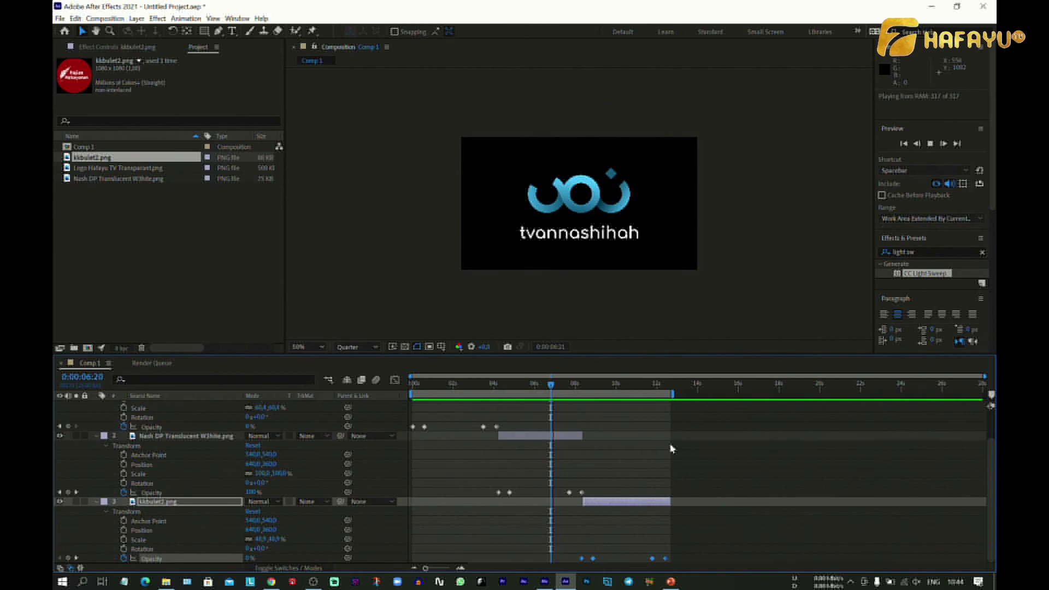